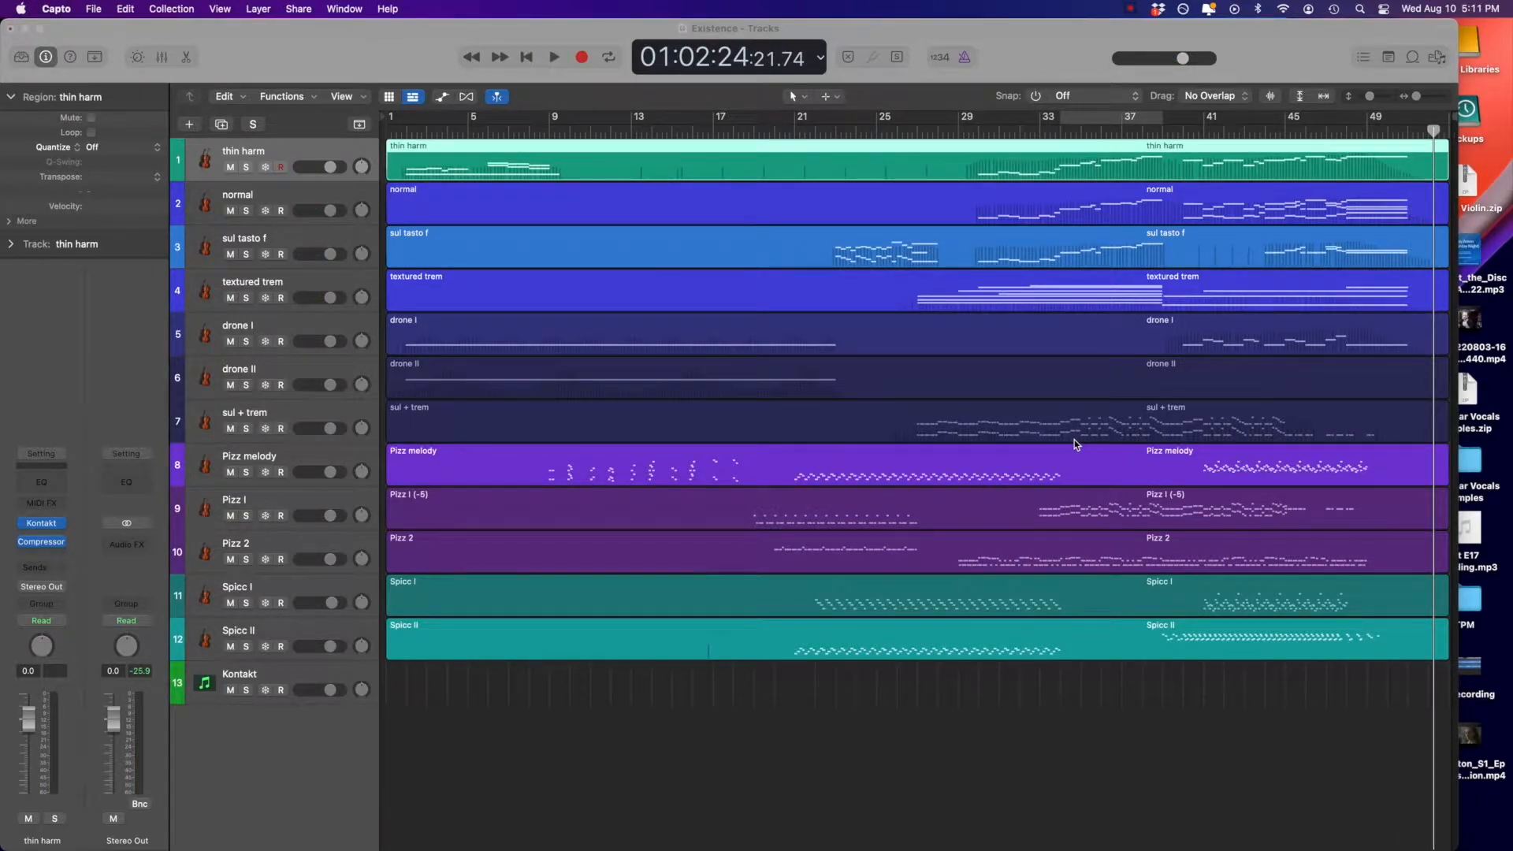
- Open the Kontakt track's instrument and examine the articulations available for layer A, then return to the instrument's main view
click(300, 678)
click(44, 530)
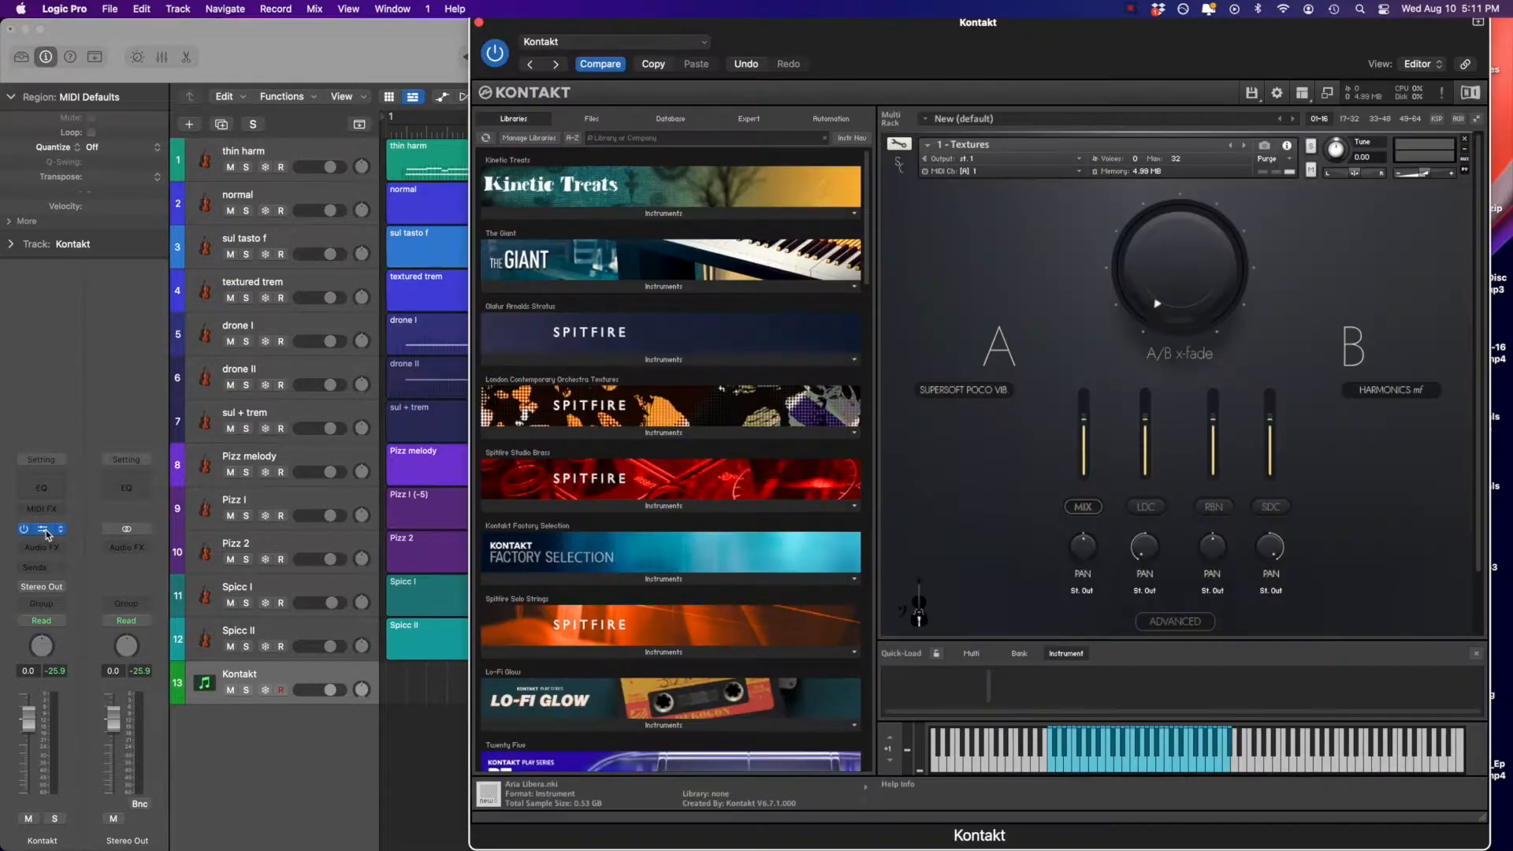
click(995, 394)
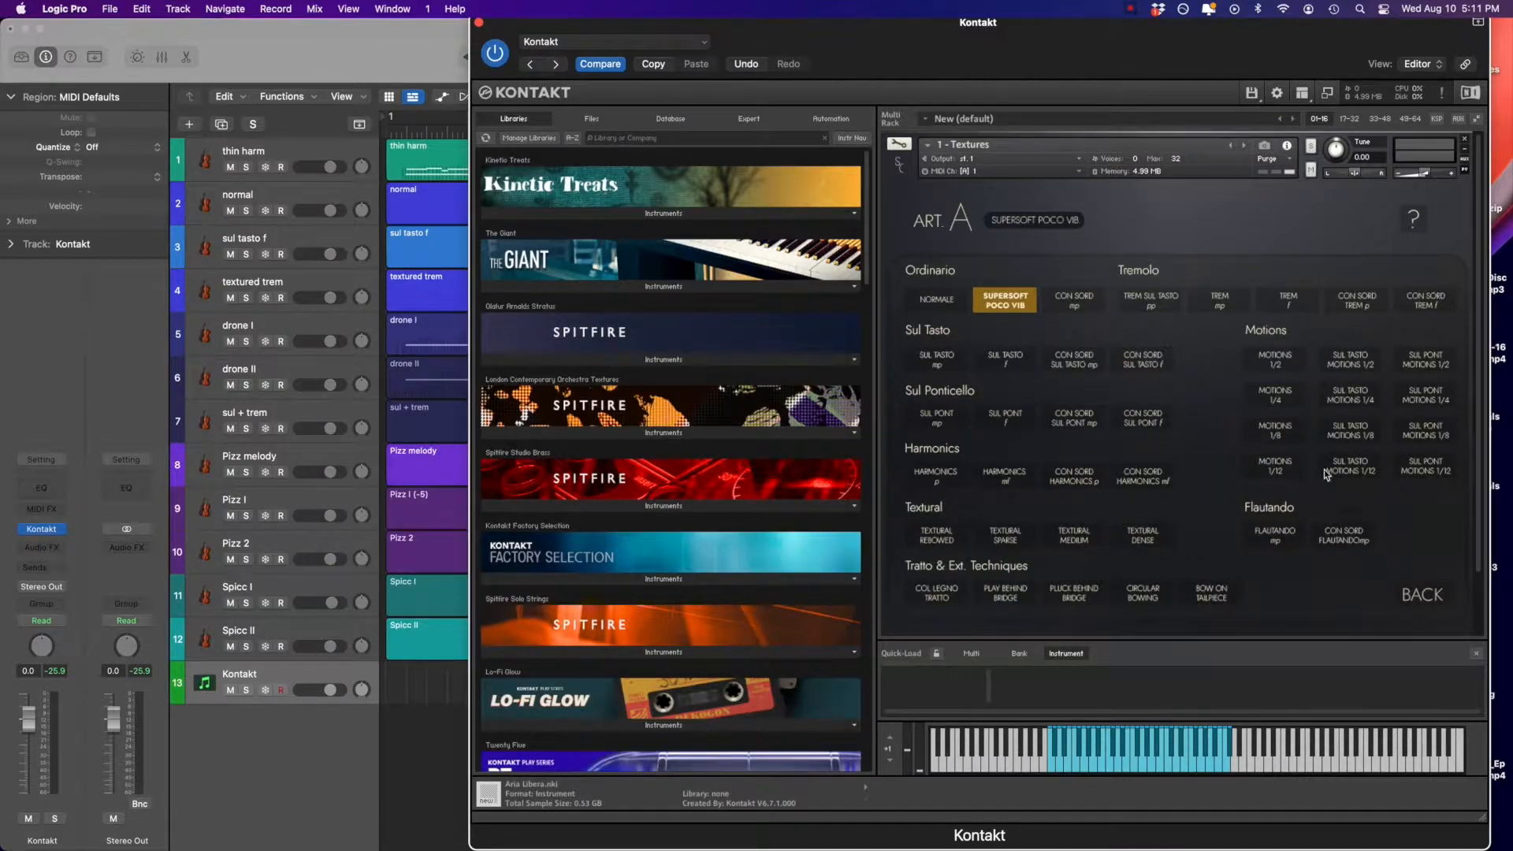
click(1429, 598)
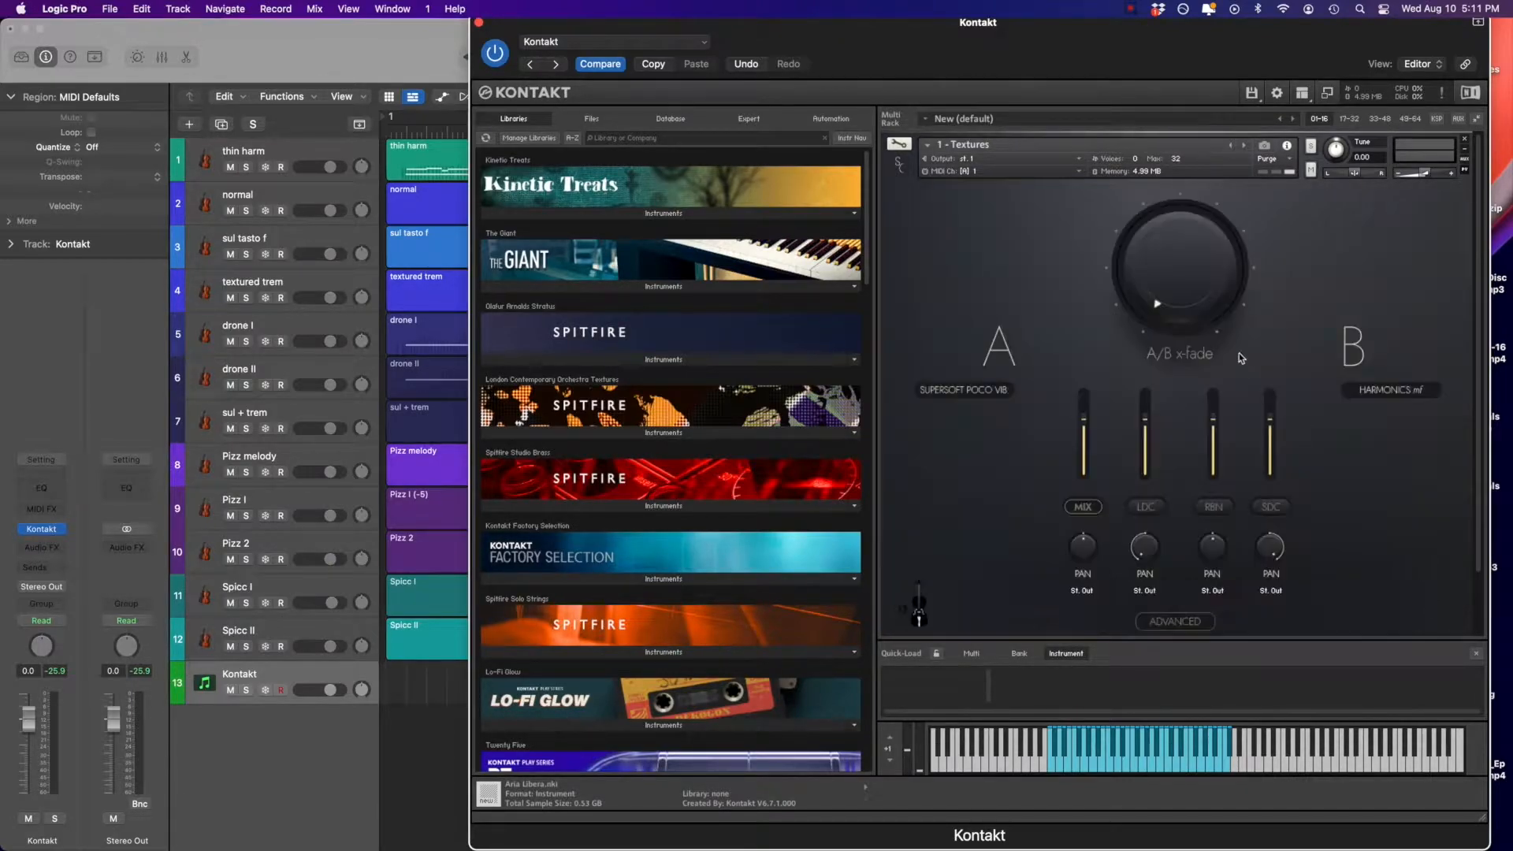
- Try the second X-Fade Curve in the advanced settings, choose the third, sweep the A/B x-fade, and close the instrument
click(1177, 623)
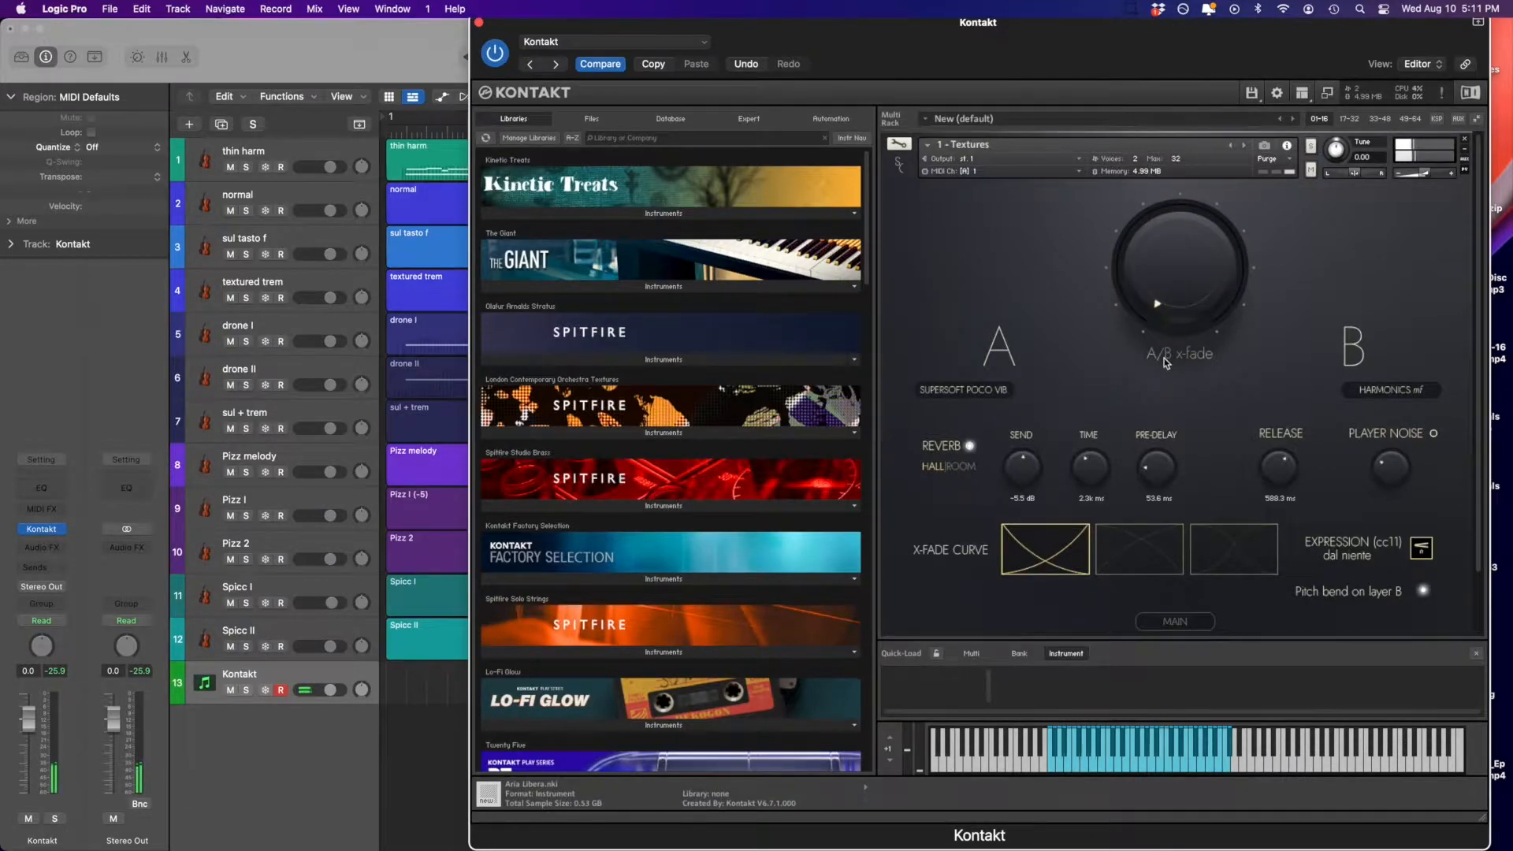
click(1150, 564)
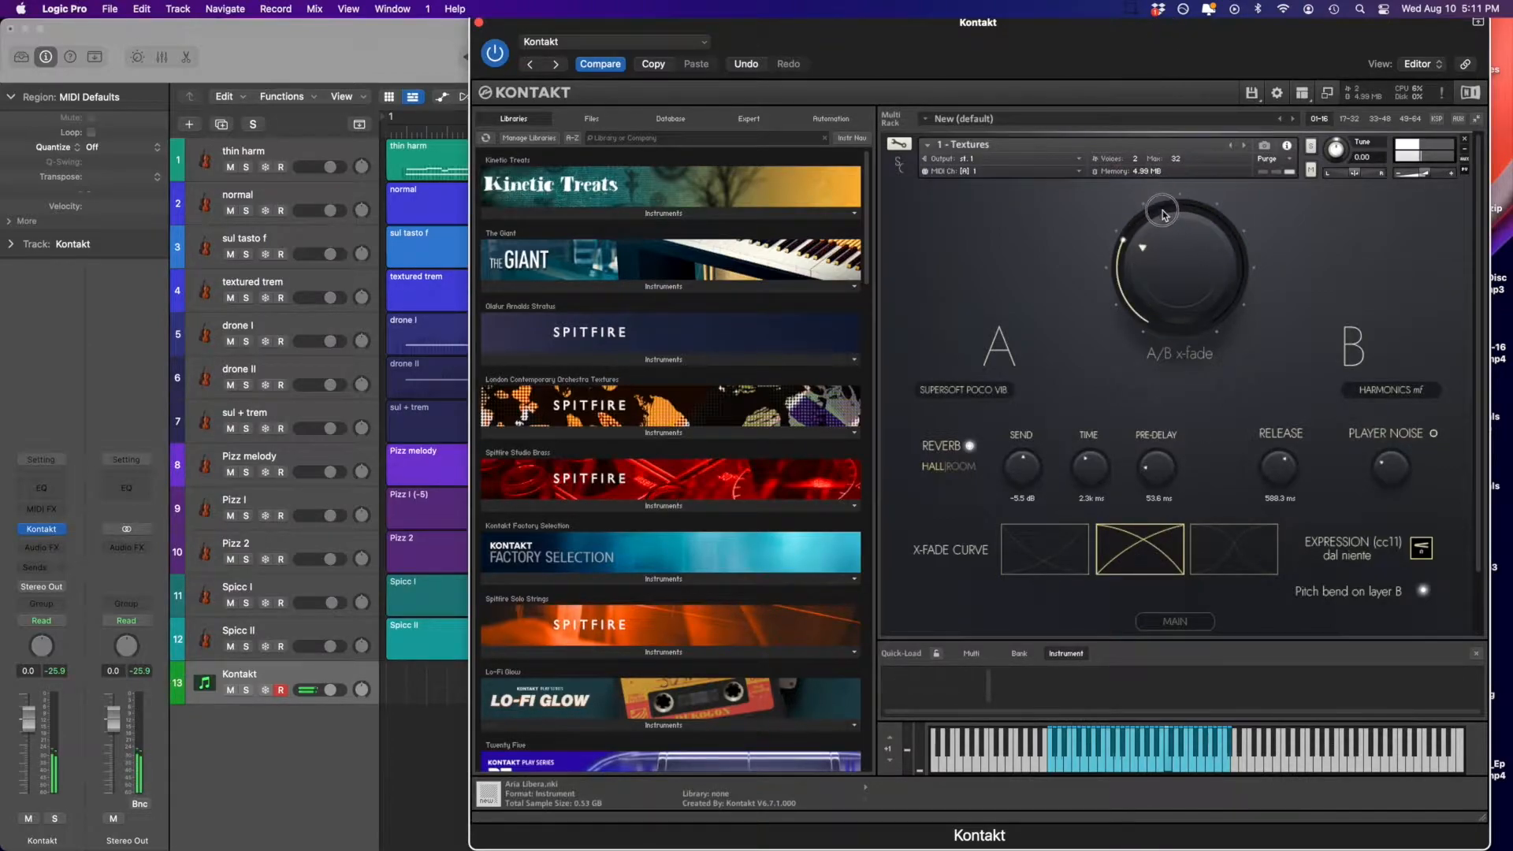
click(1227, 548)
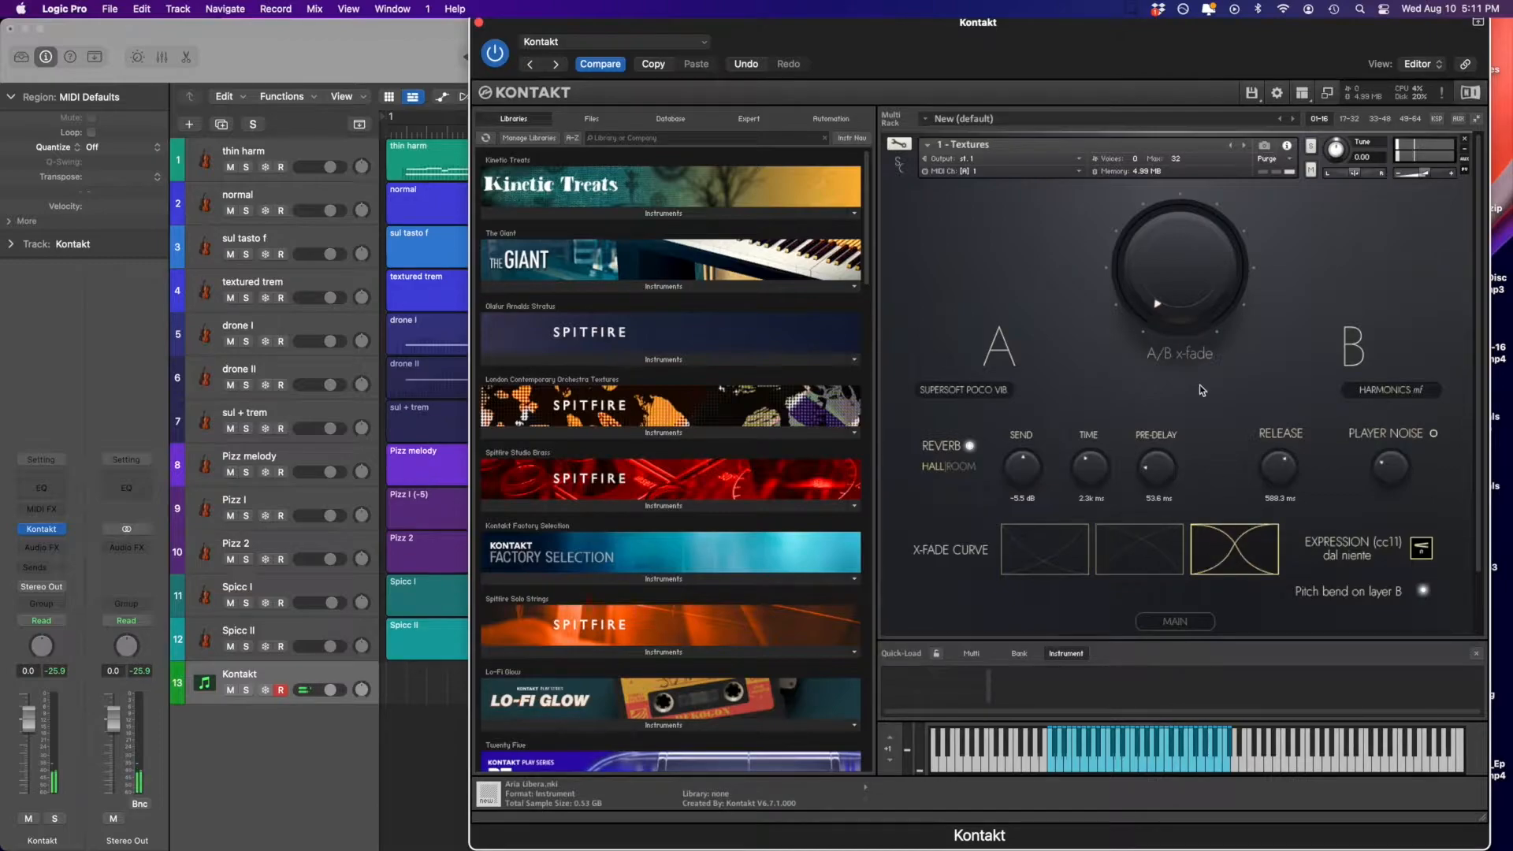
drag(1180, 314, 1167, 176)
click(1192, 623)
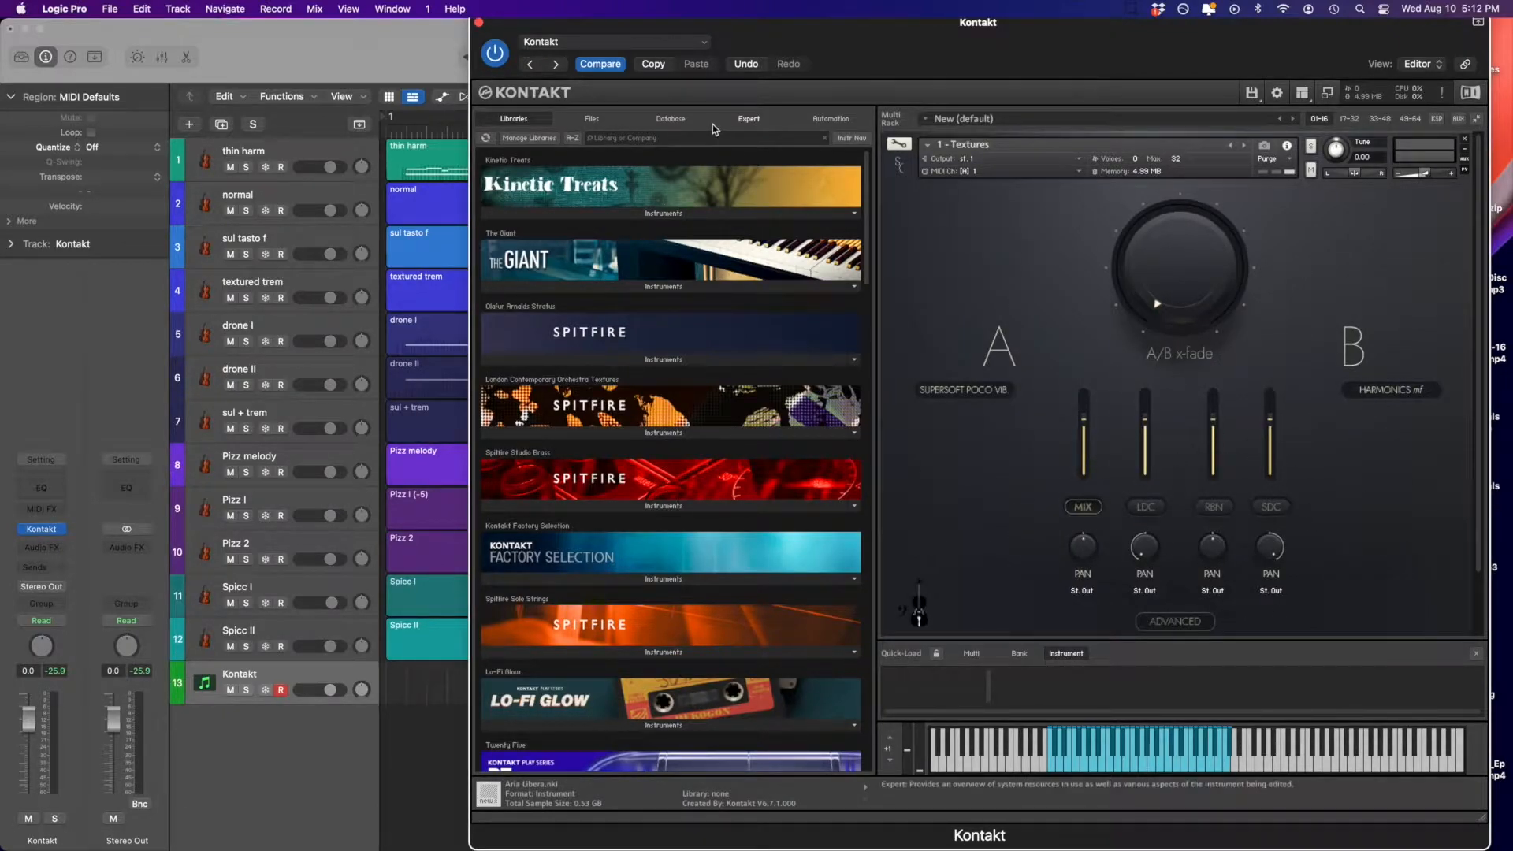
click(478, 23)
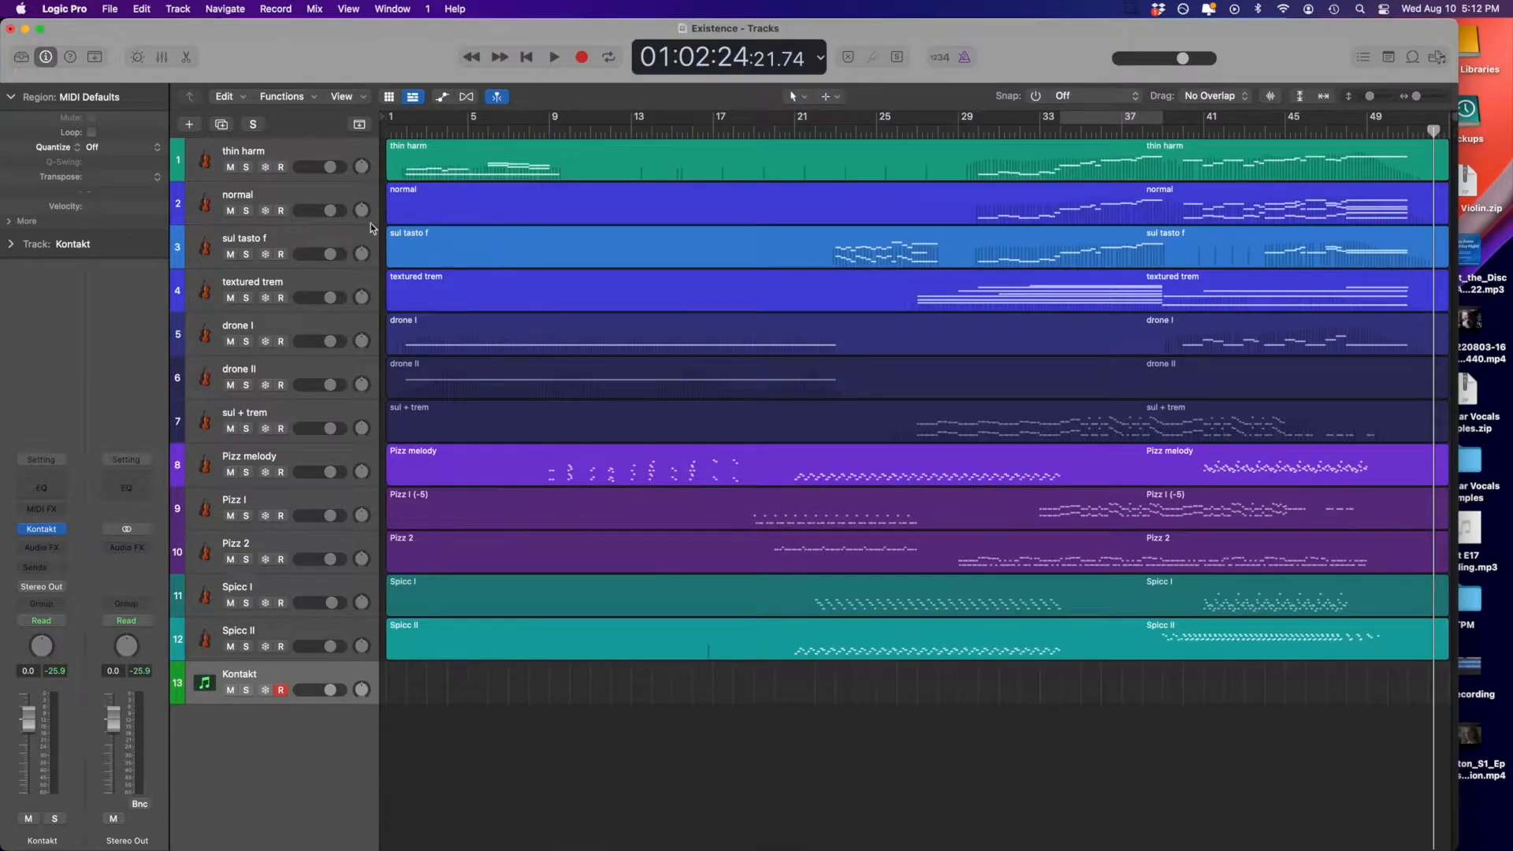
- Audition the thin harm track soloed from the start of the arrangement with its Kontakt instrument open, then unsolo it
click(304, 148)
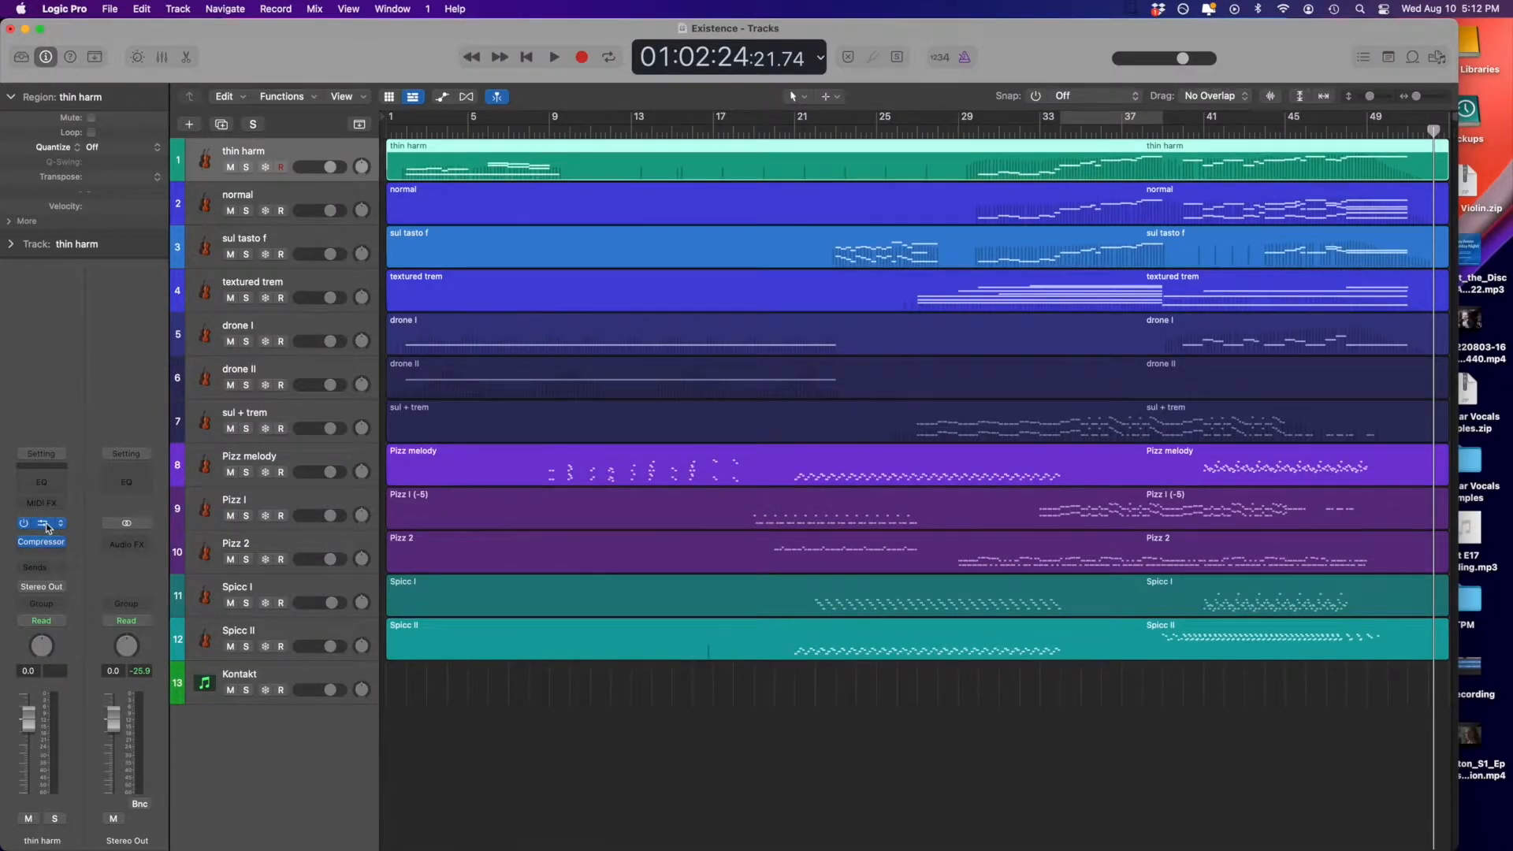
key(v)
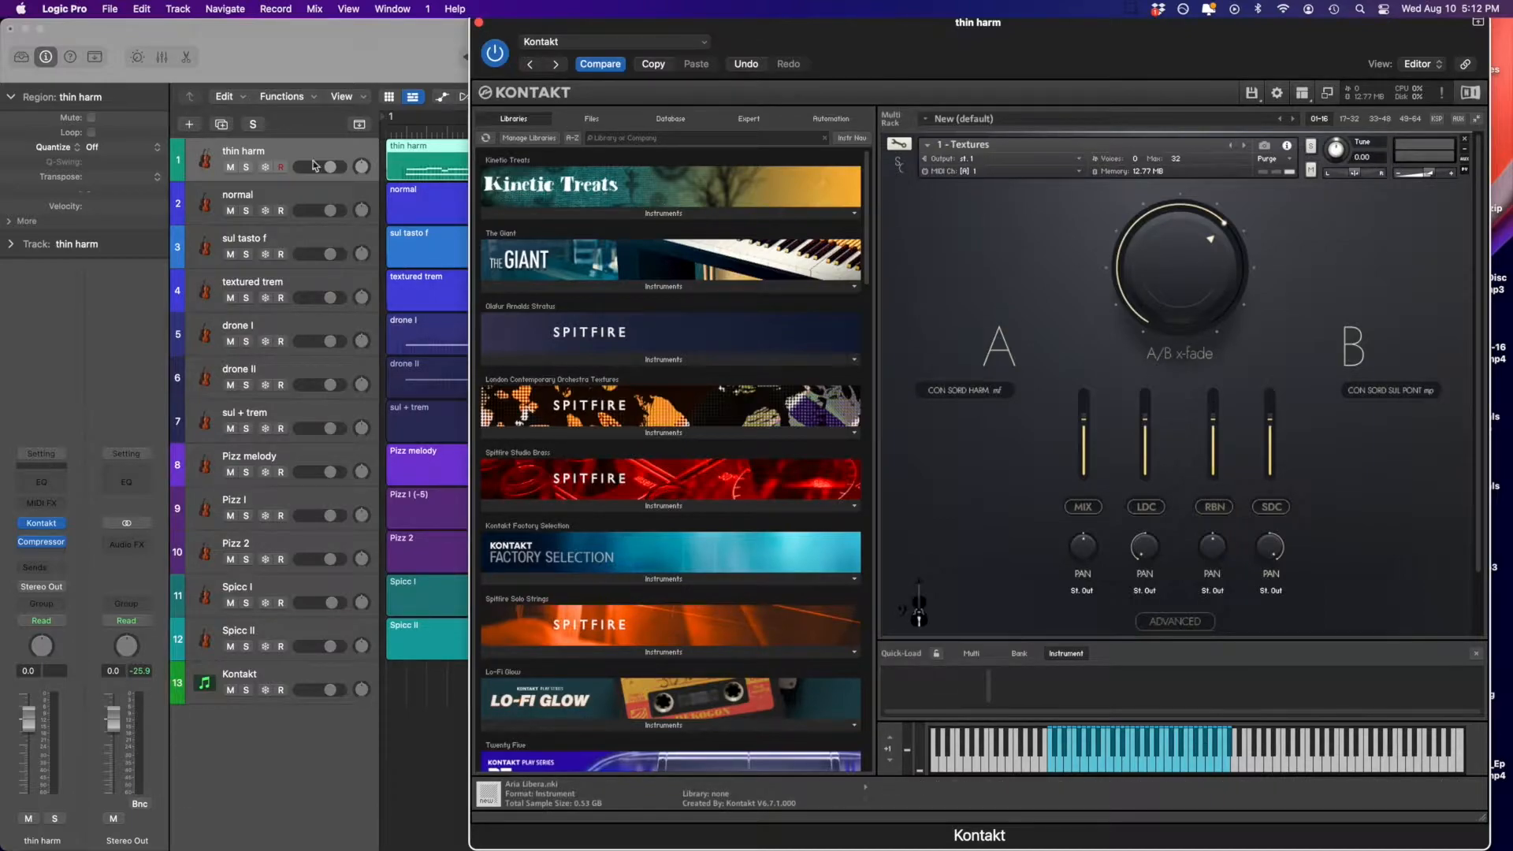
click(246, 167)
mouse_move(877, 42)
mouse_down()
mouse_move(899, 109)
mouse_move(866, 43)
mouse_up()
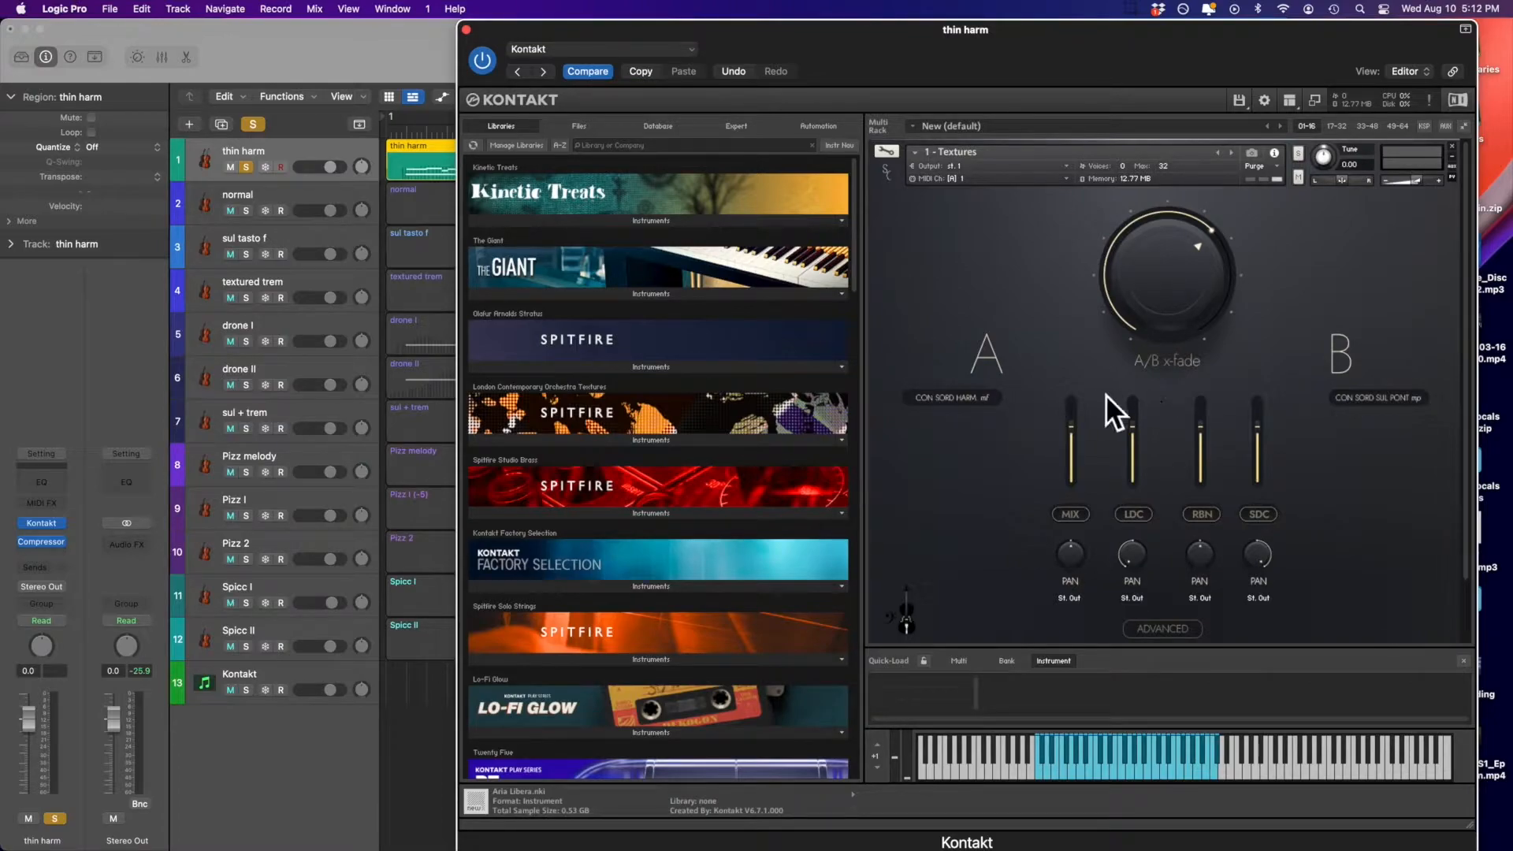
drag(795, 51, 912, 37)
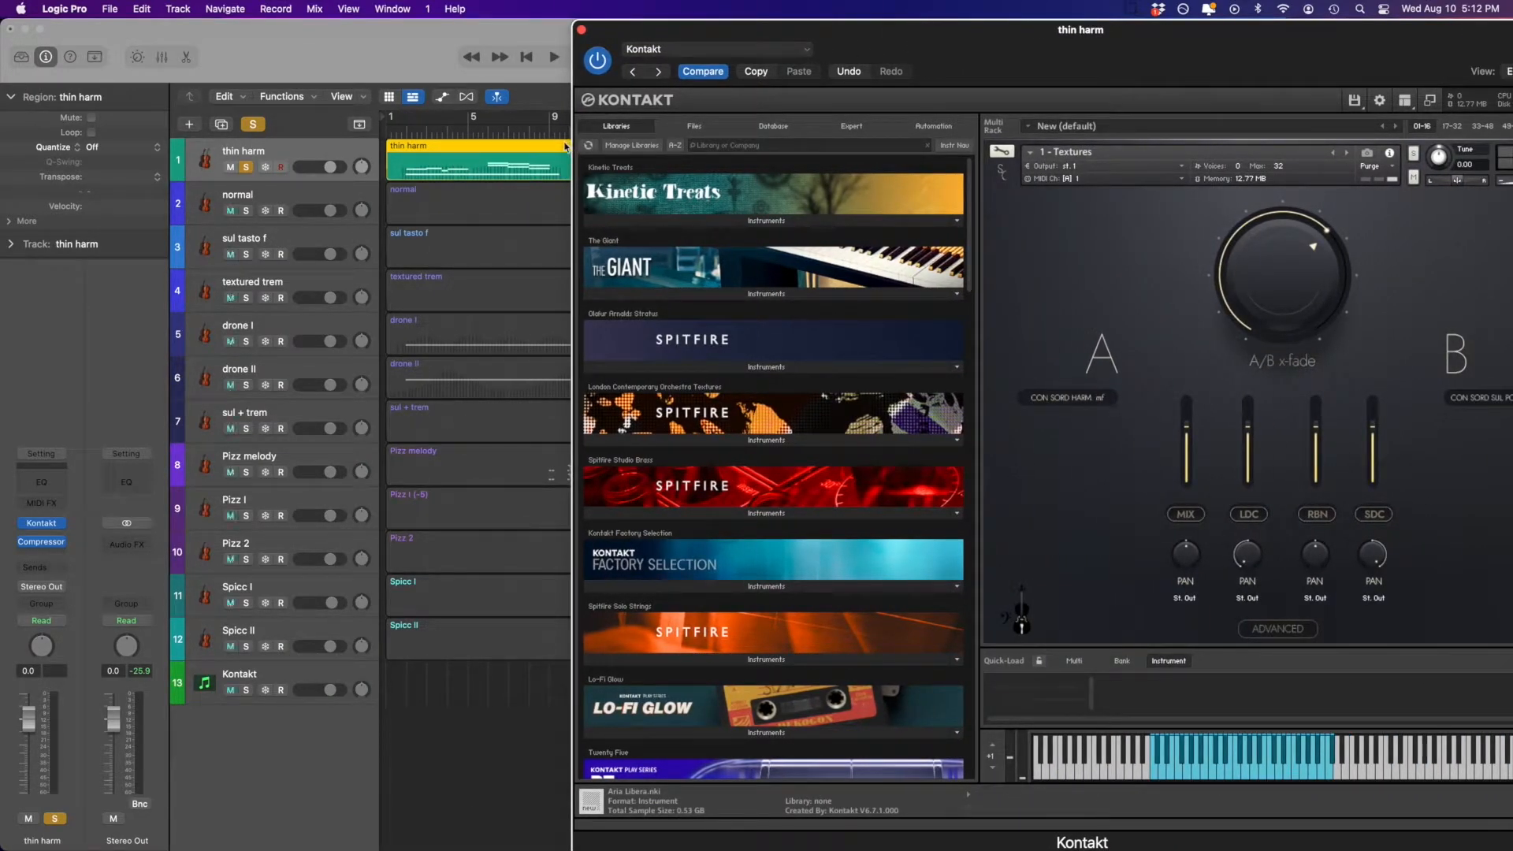
click(404, 132)
drag(406, 131, 401, 131)
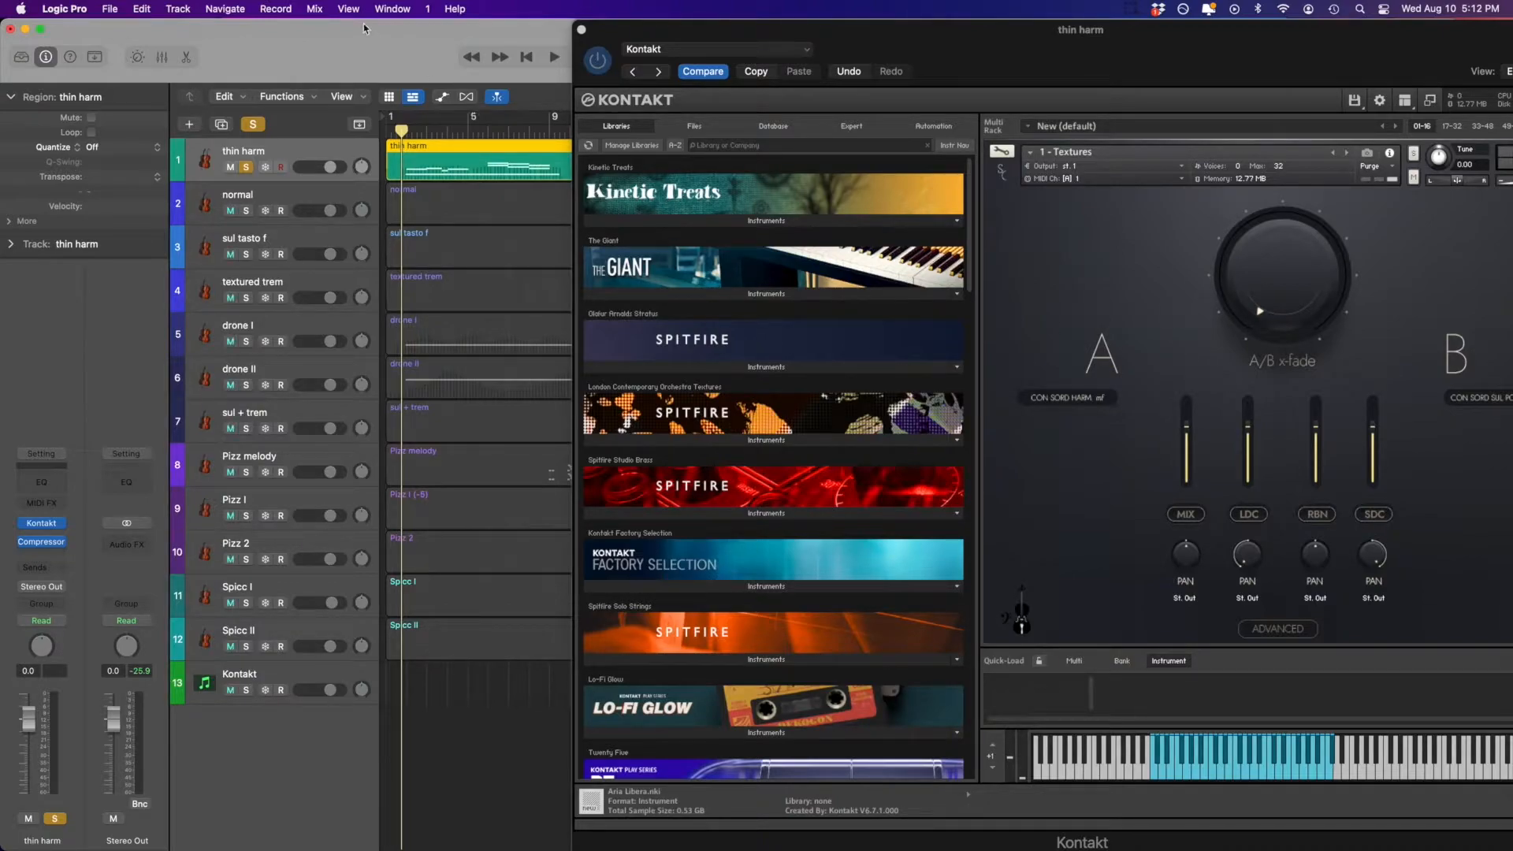
key(space)
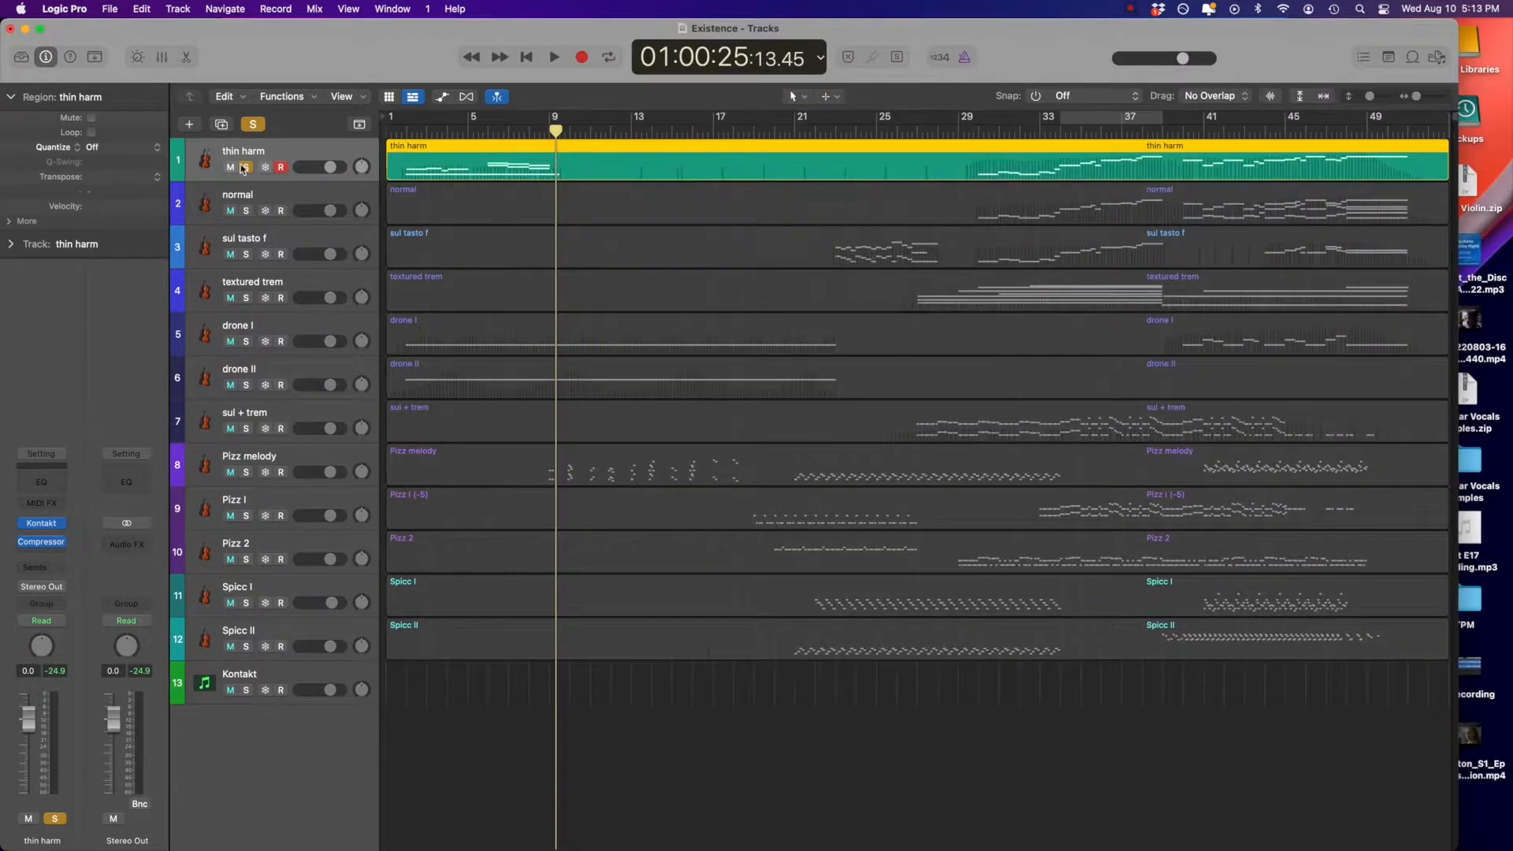
click(245, 167)
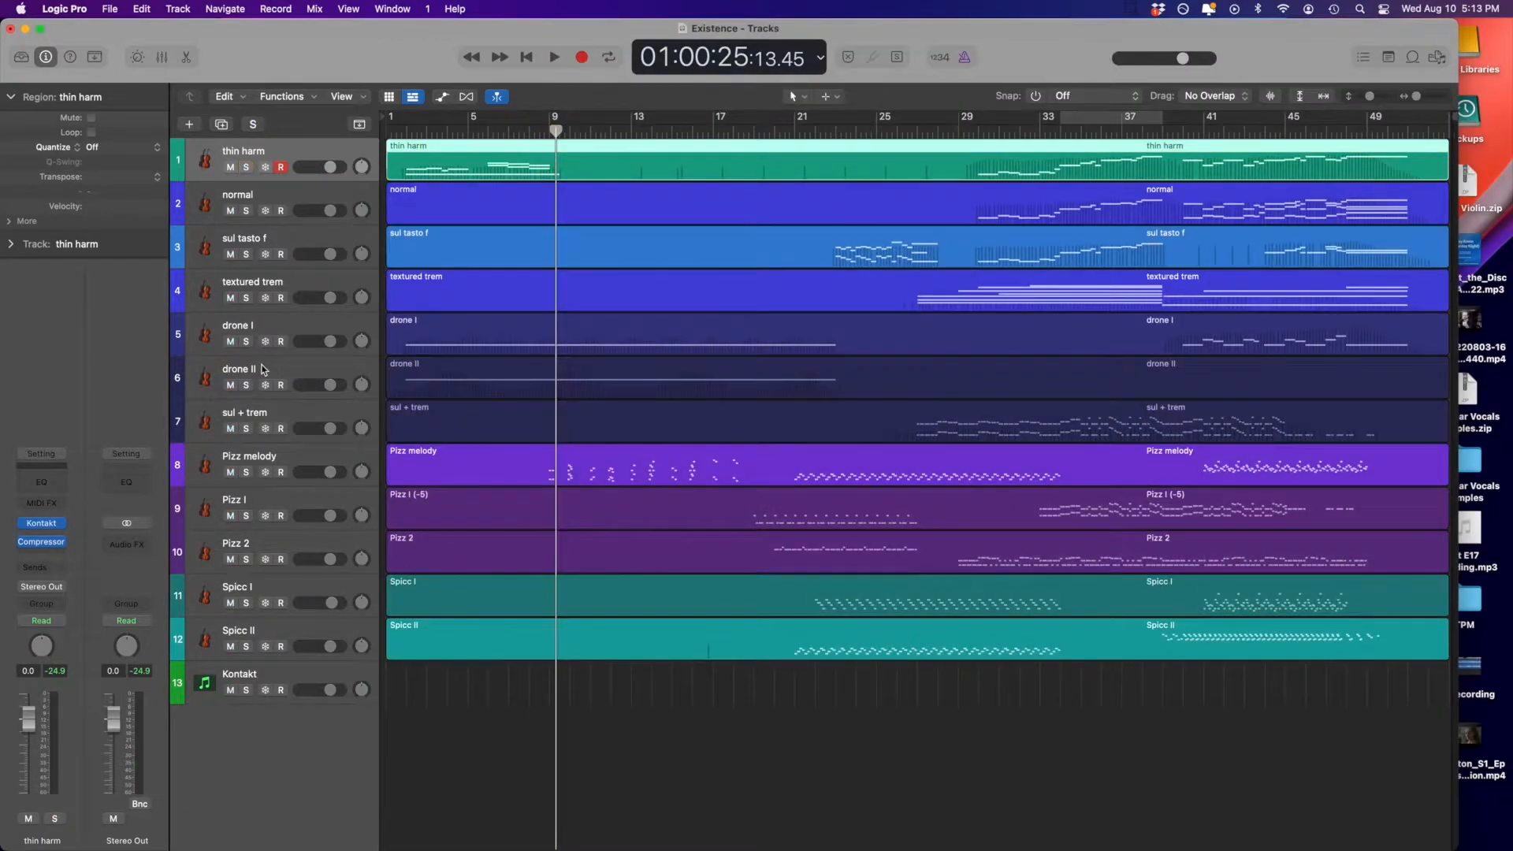
- Solo the drone I and drone II tracks and arrange their Kontakt instruments one above the other
click(246, 341)
click(243, 386)
click(342, 325)
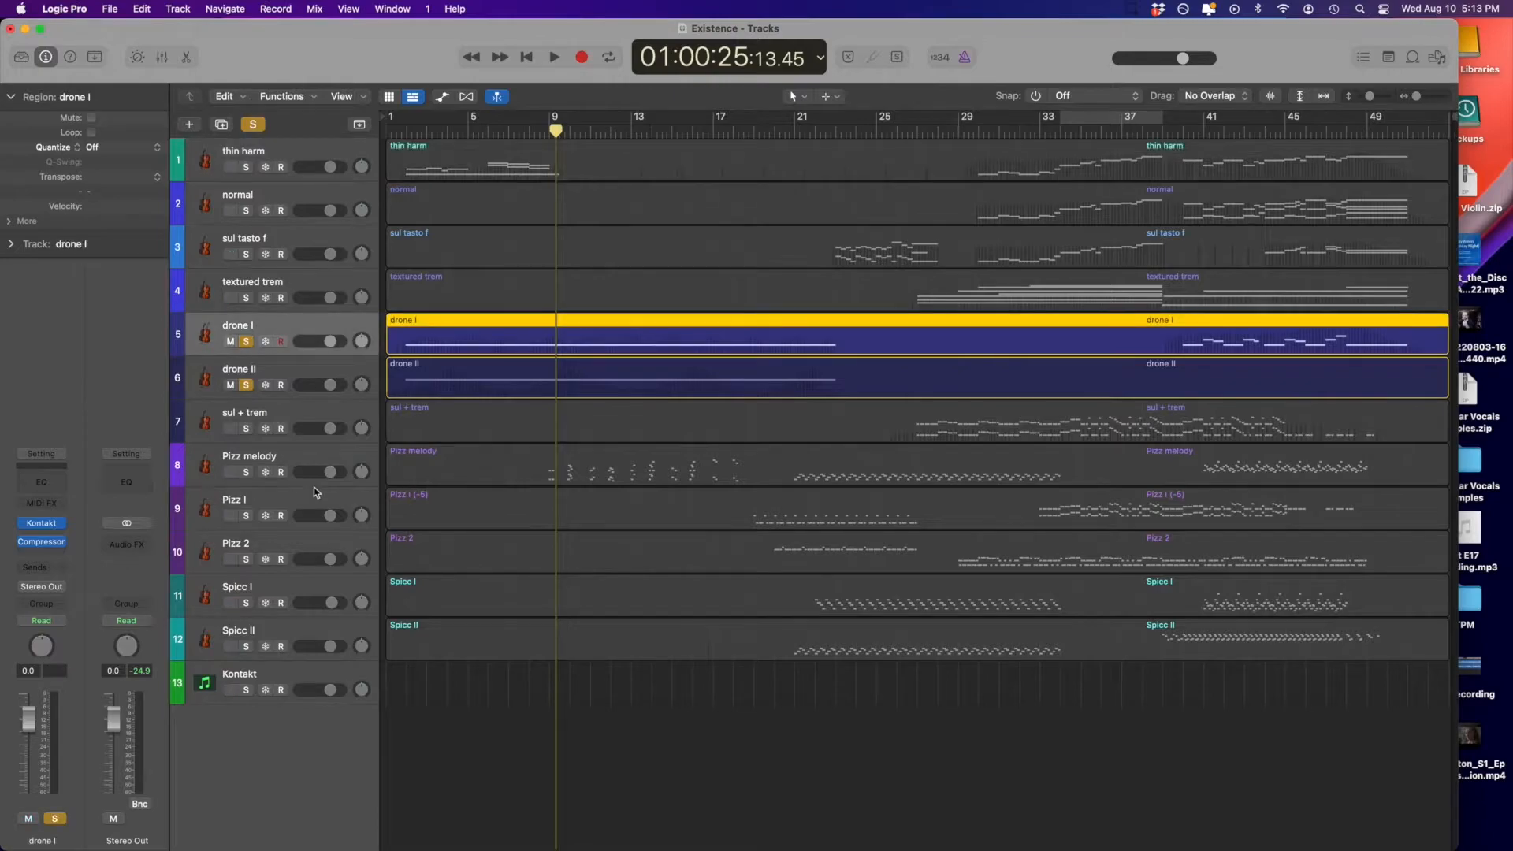
click(41, 523)
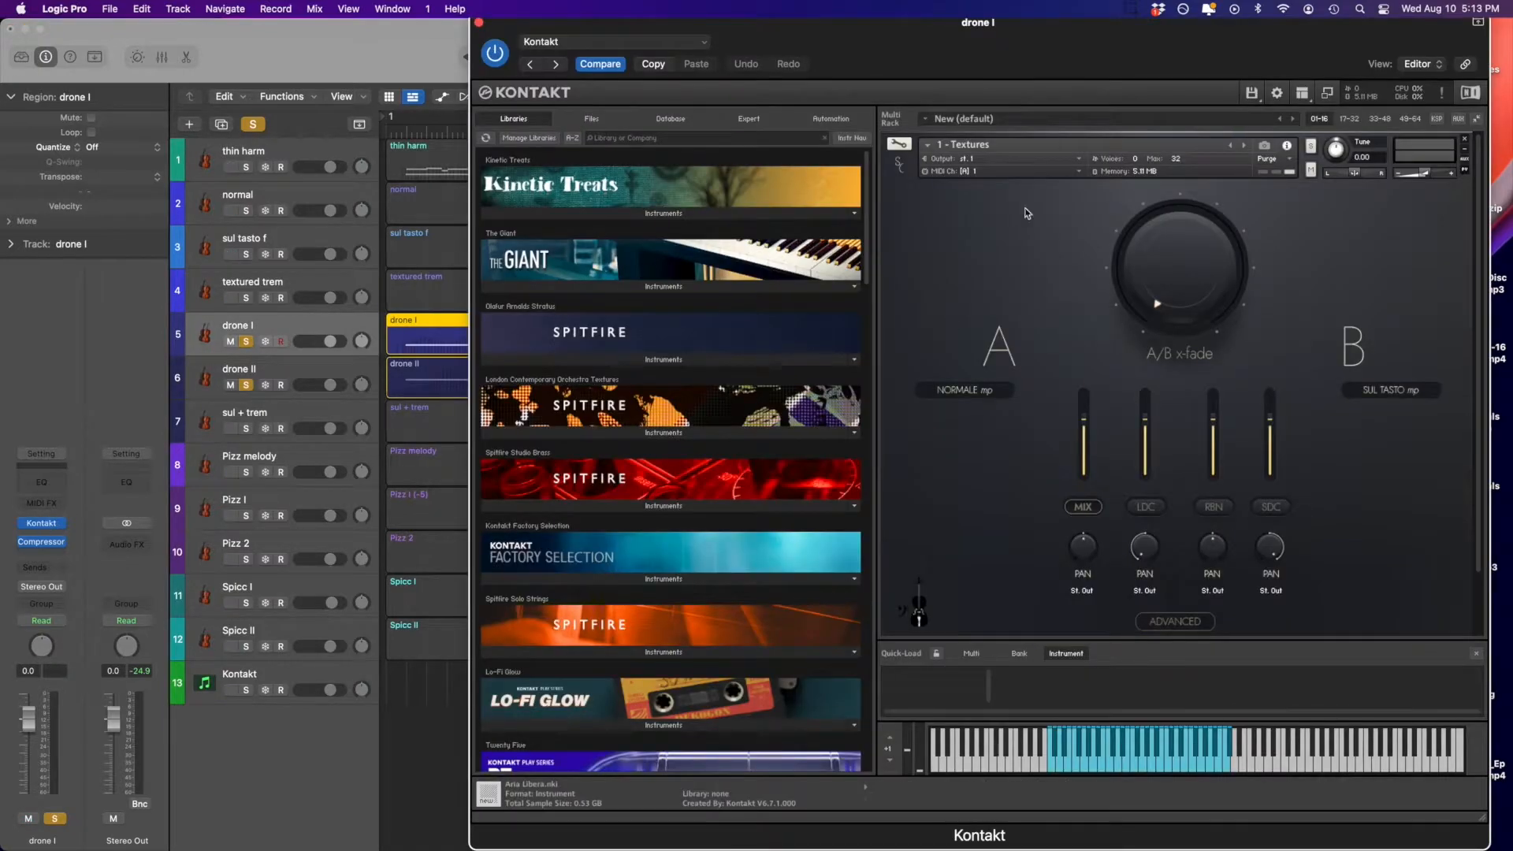
drag(995, 49, 1021, 49)
click(301, 367)
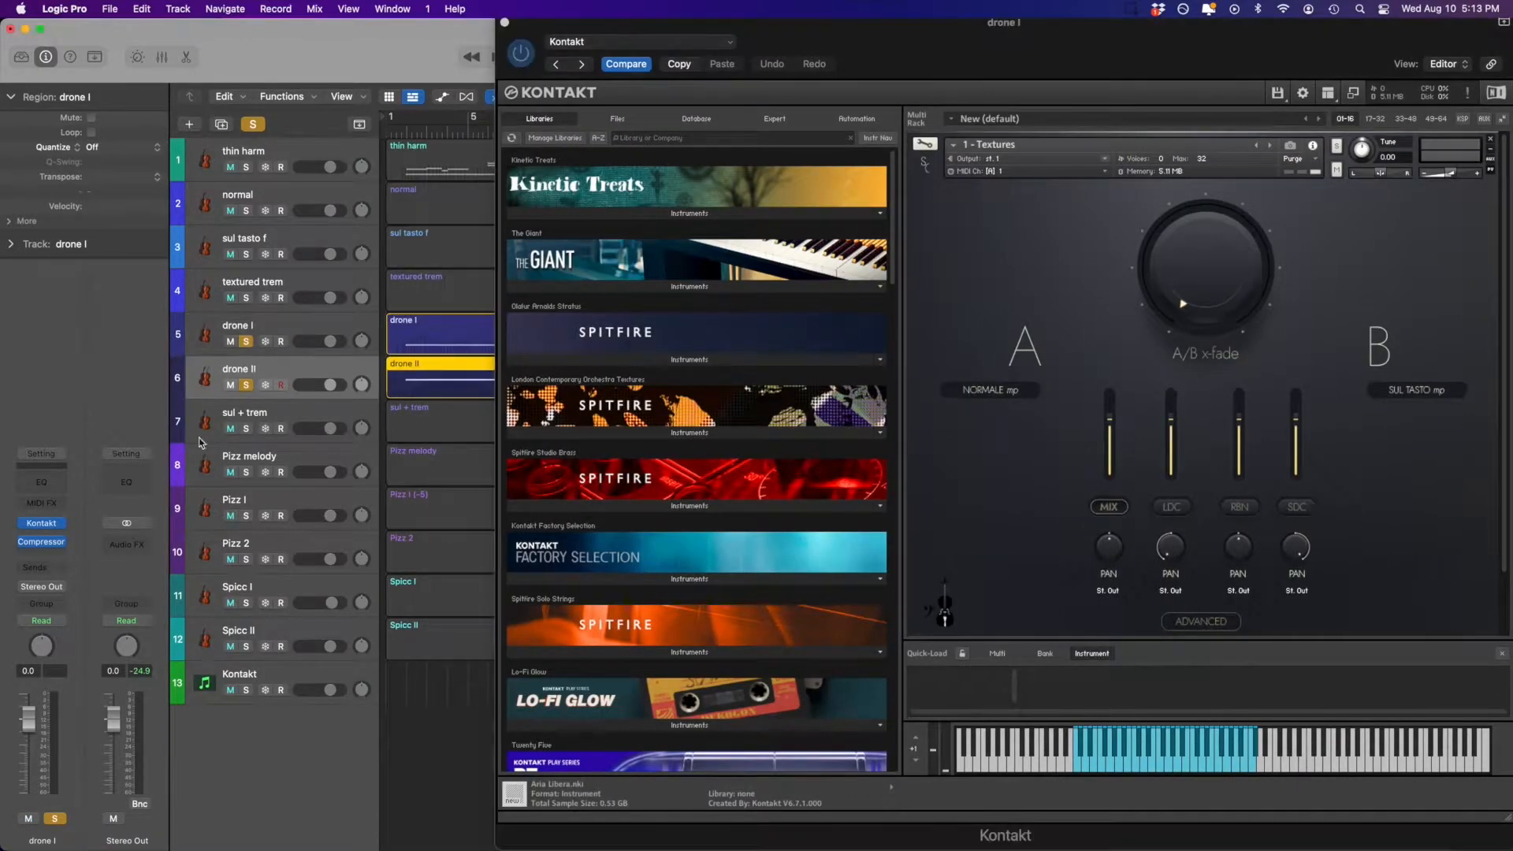
click(55, 524)
drag(949, 52, 962, 410)
- Audition both soloed drone tracks from the start, close their Kontakt instruments, and clear all solos
drag(404, 134, 401, 132)
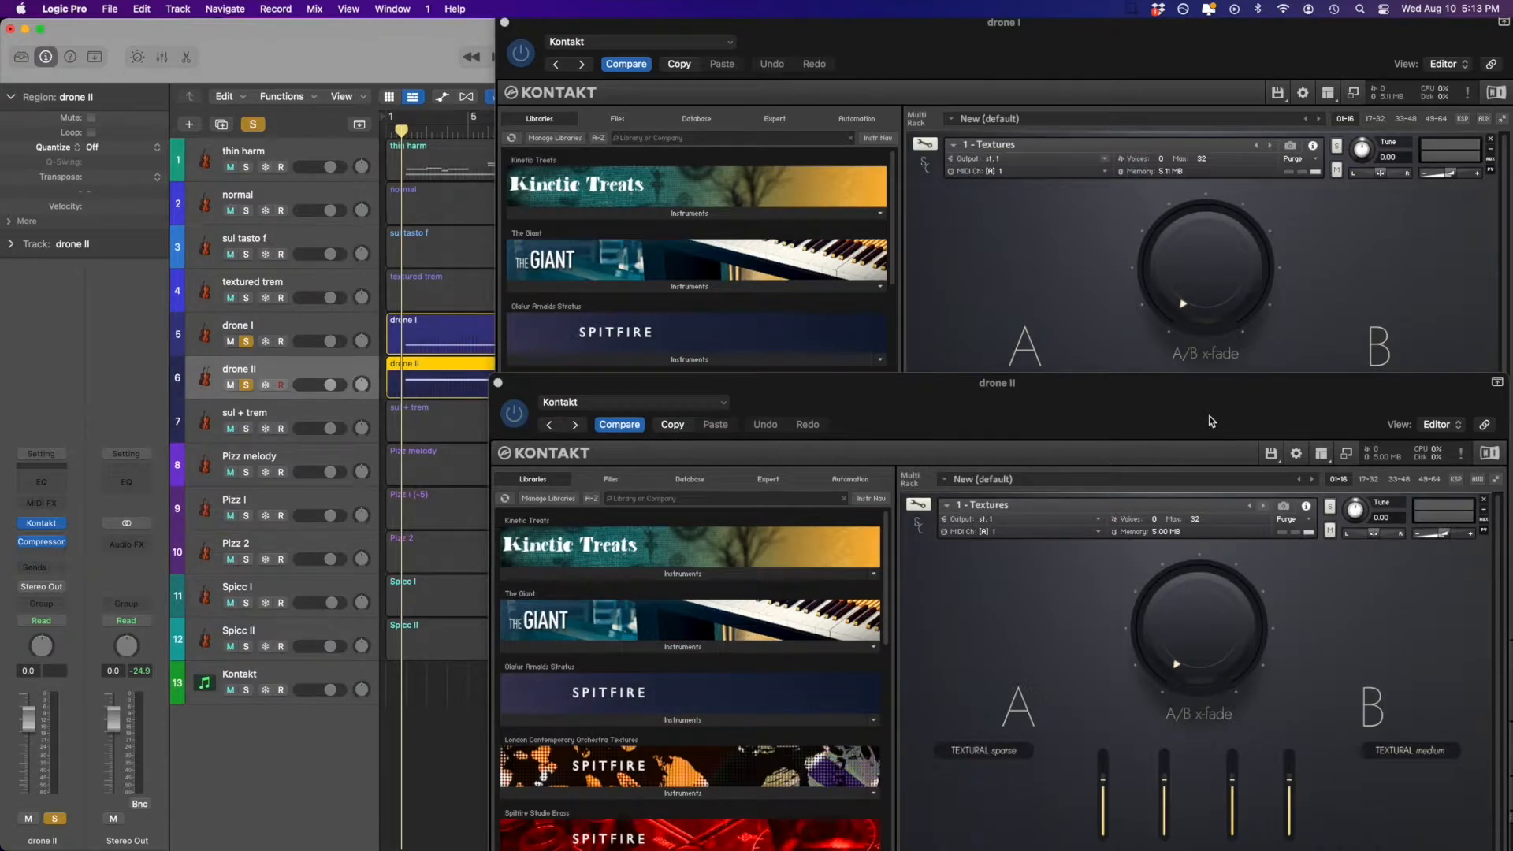
key(space)
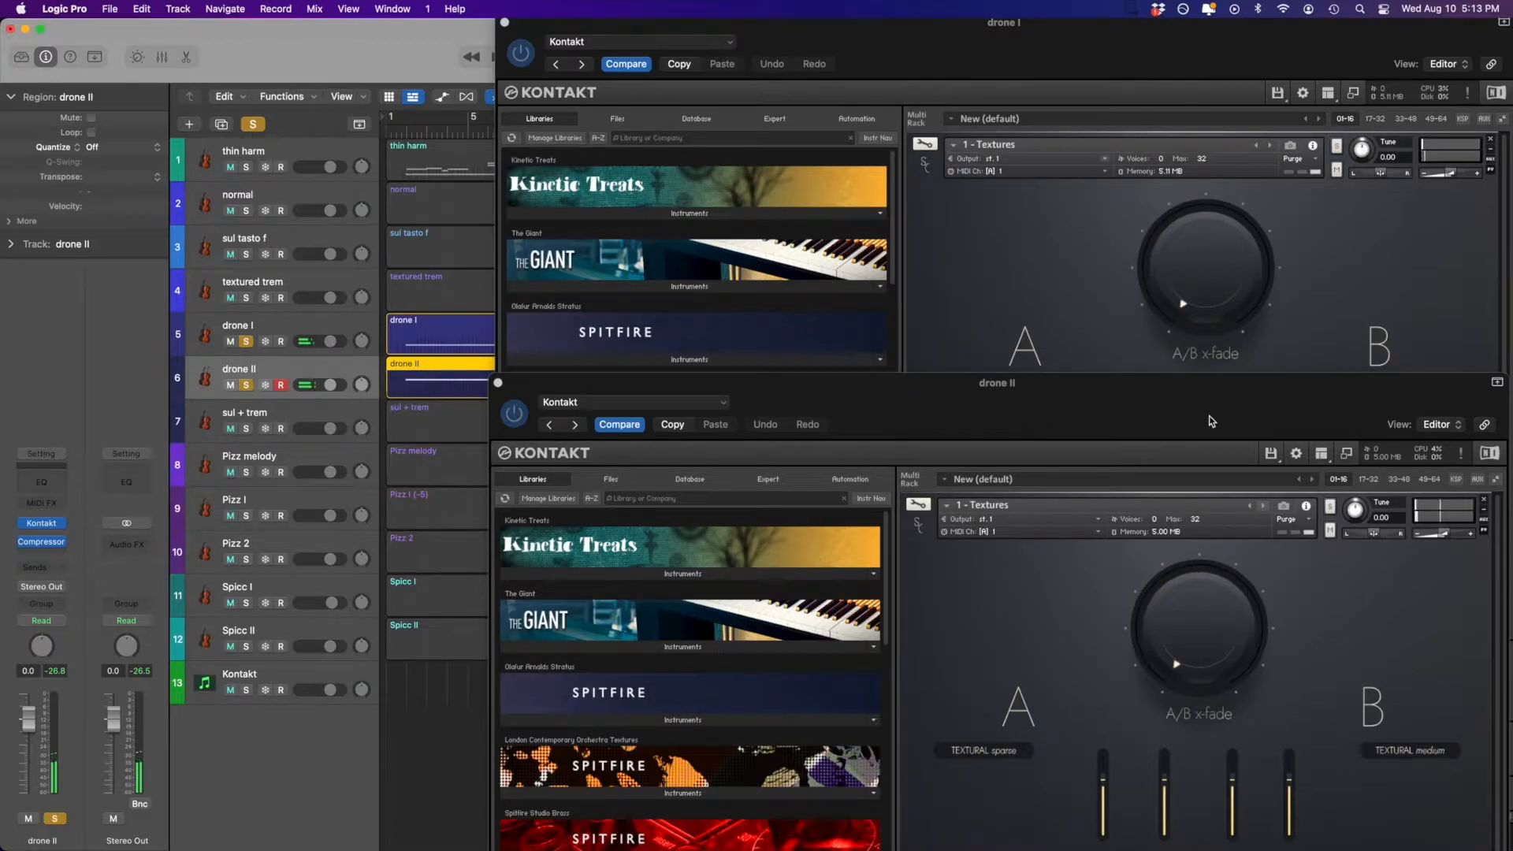
click(499, 383)
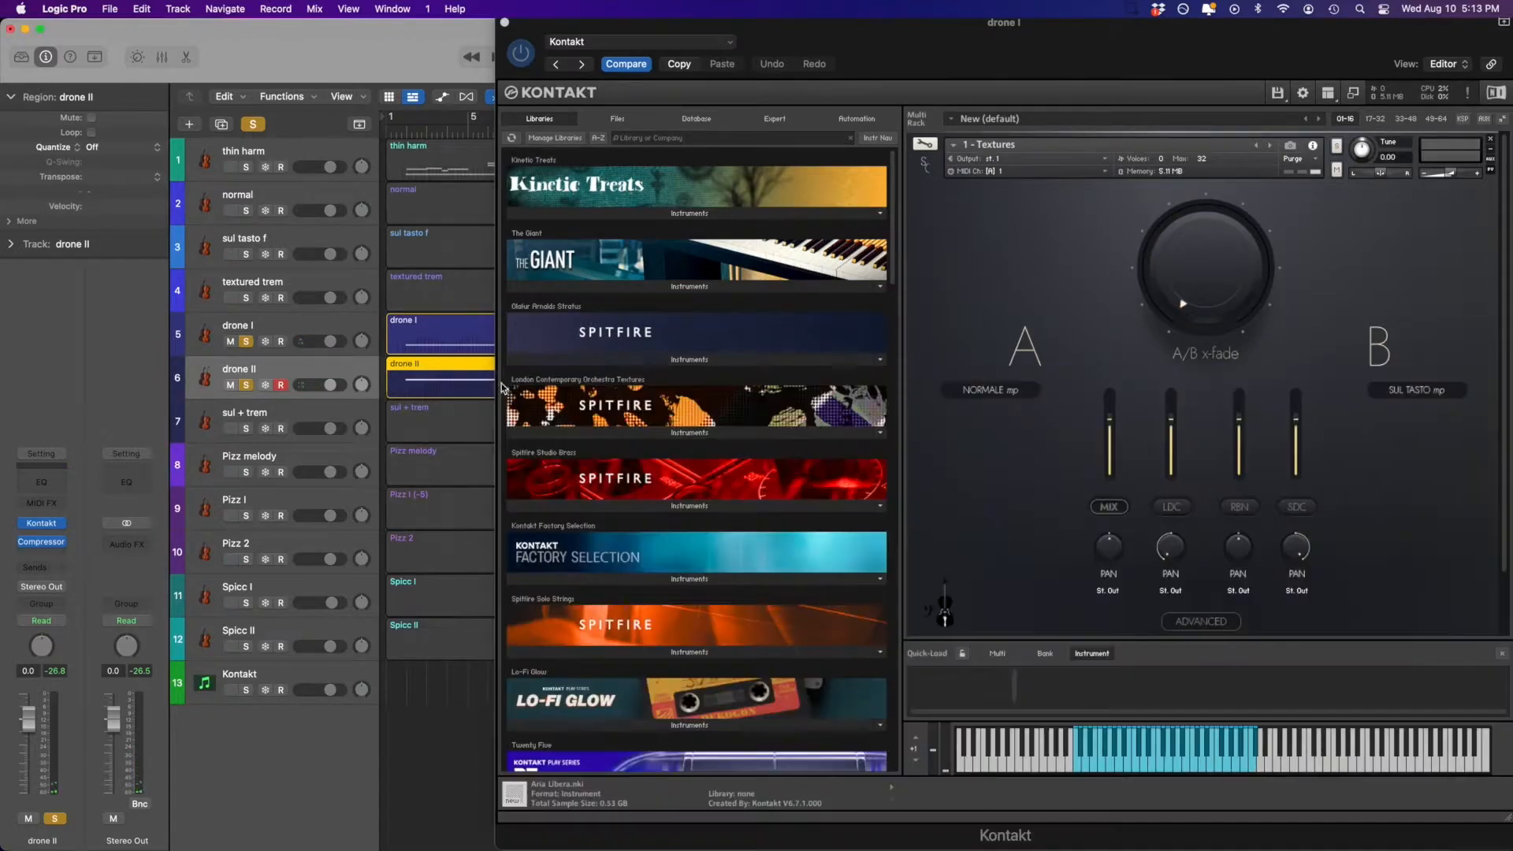
click(505, 24)
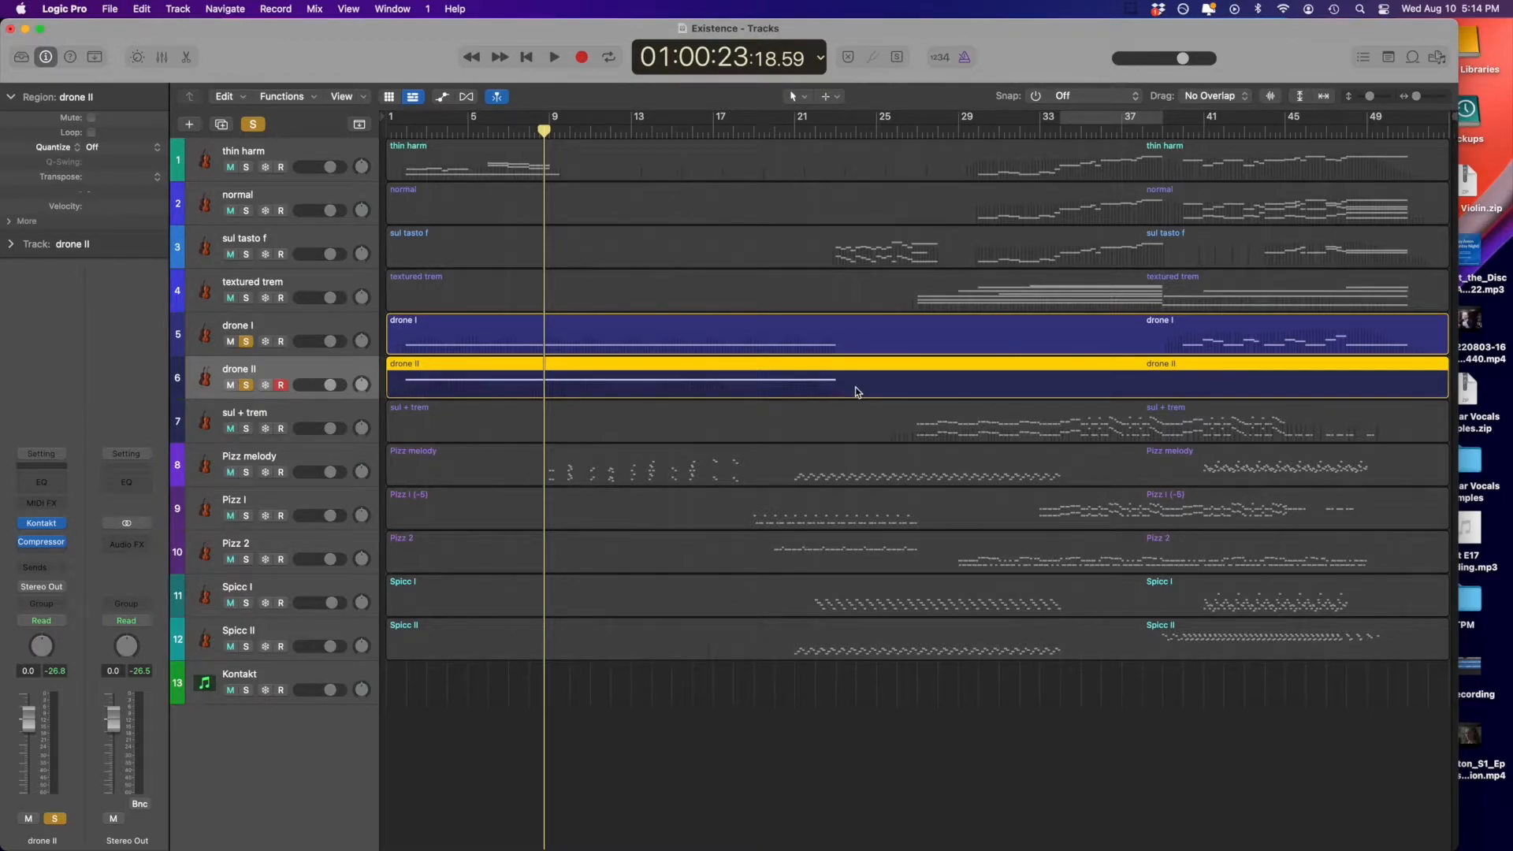
click(252, 126)
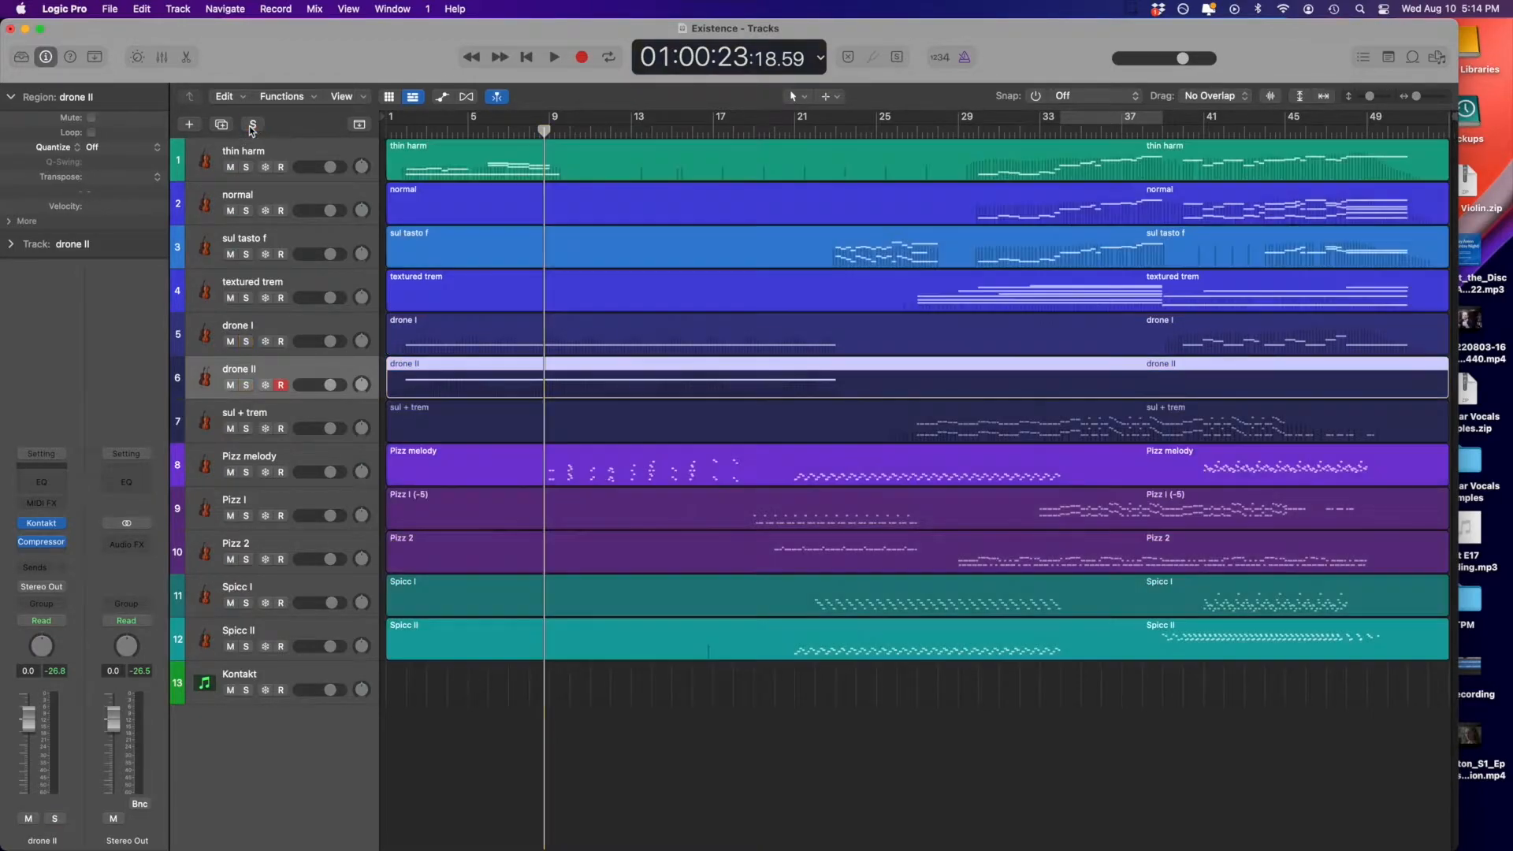
- Audition the Stacc. and Spicc. articulations in the Pizz melody track's instrument, restore Pizz., and close the instrument
click(329, 457)
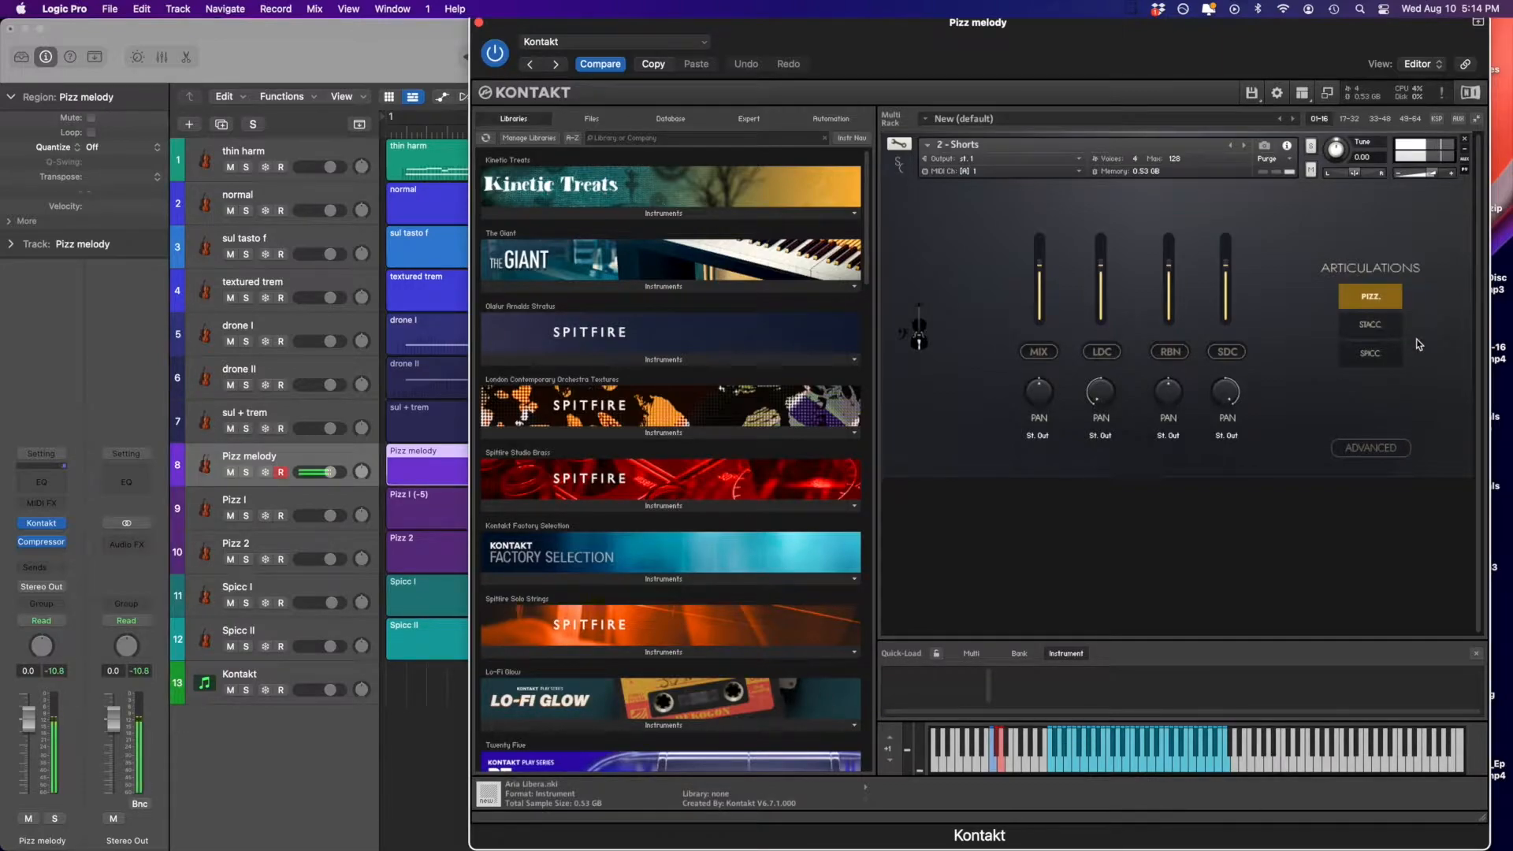
click(1376, 328)
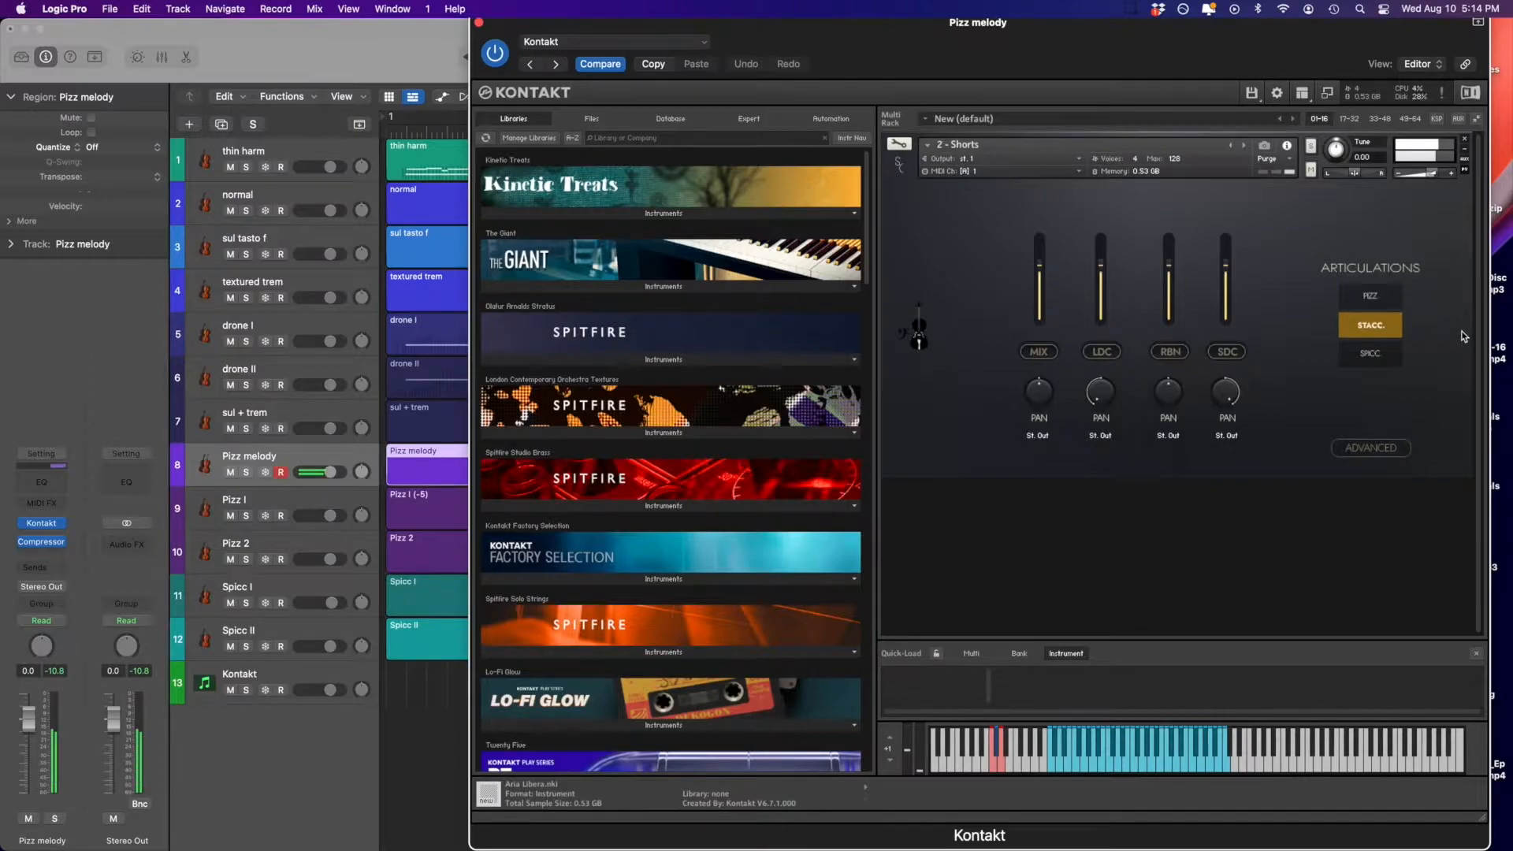
click(1382, 353)
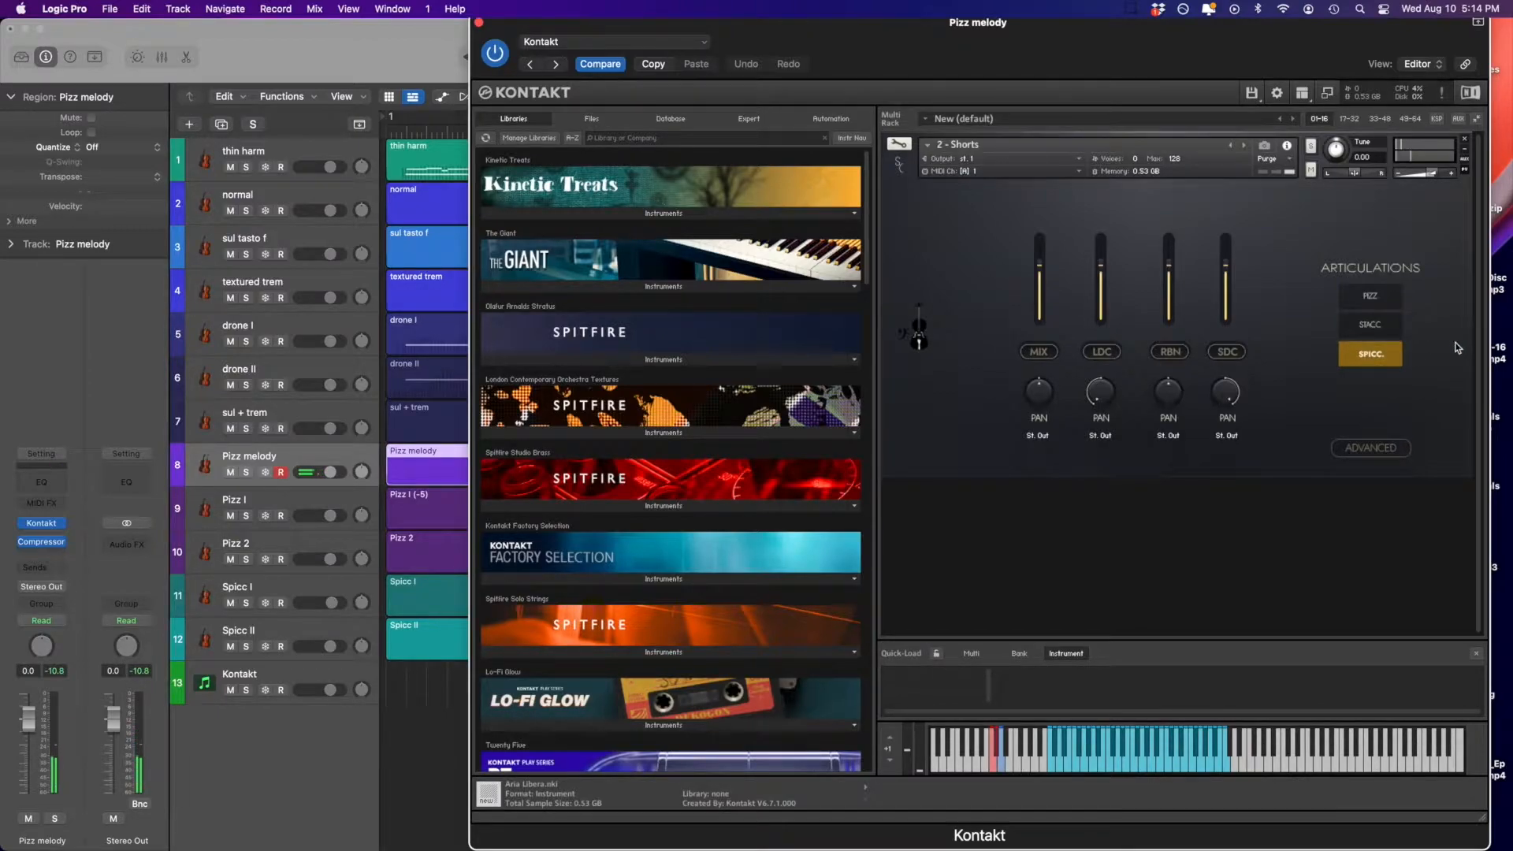
click(1392, 300)
click(480, 23)
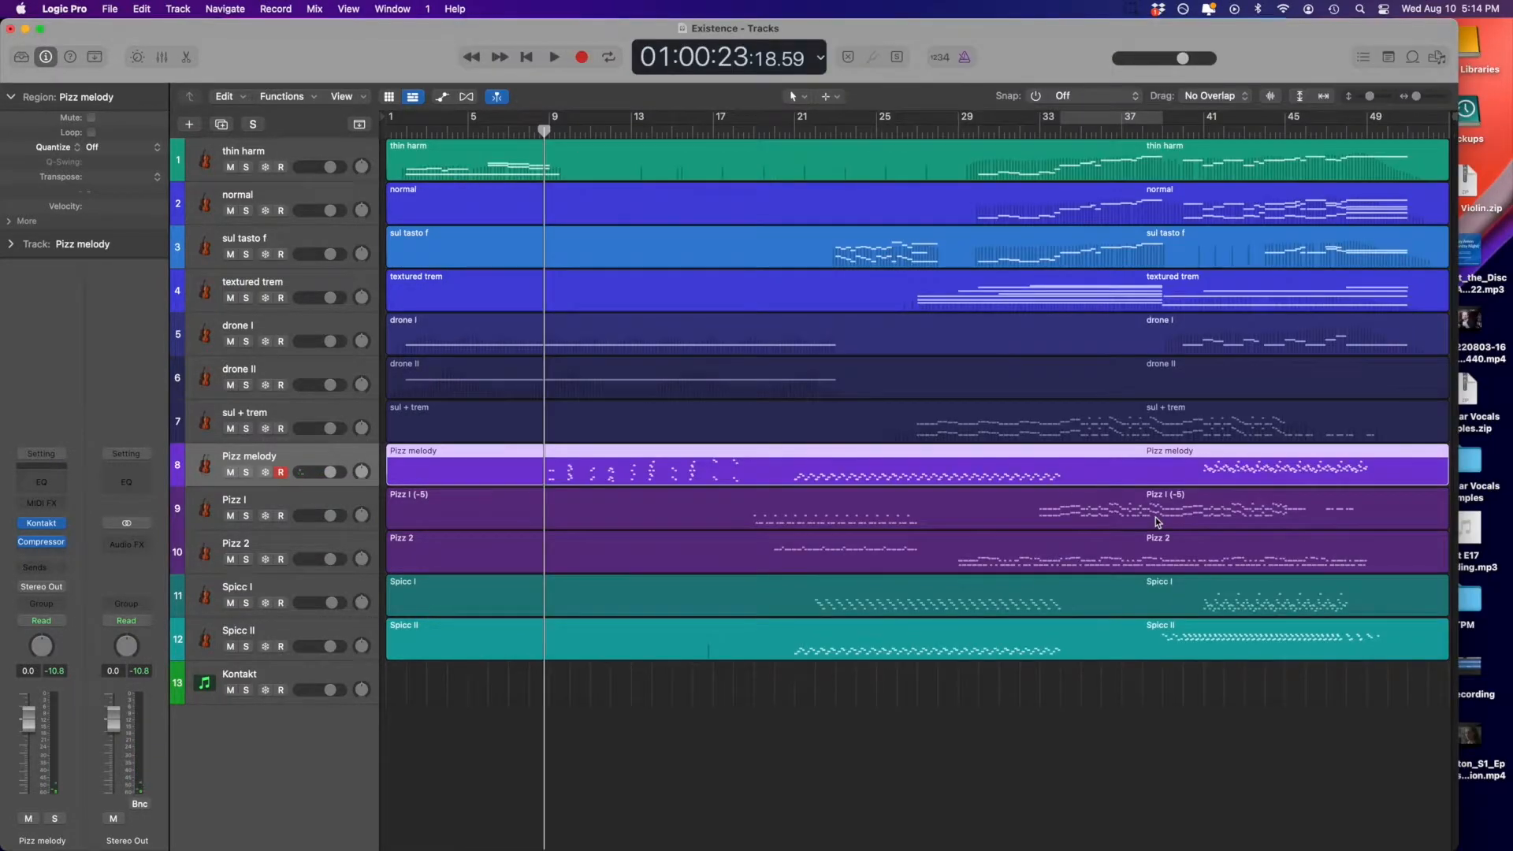
- Audition the three Pizz and two Spicc tracks soloed together from about bar 18, then unsolo them
click(247, 473)
click(247, 516)
click(246, 560)
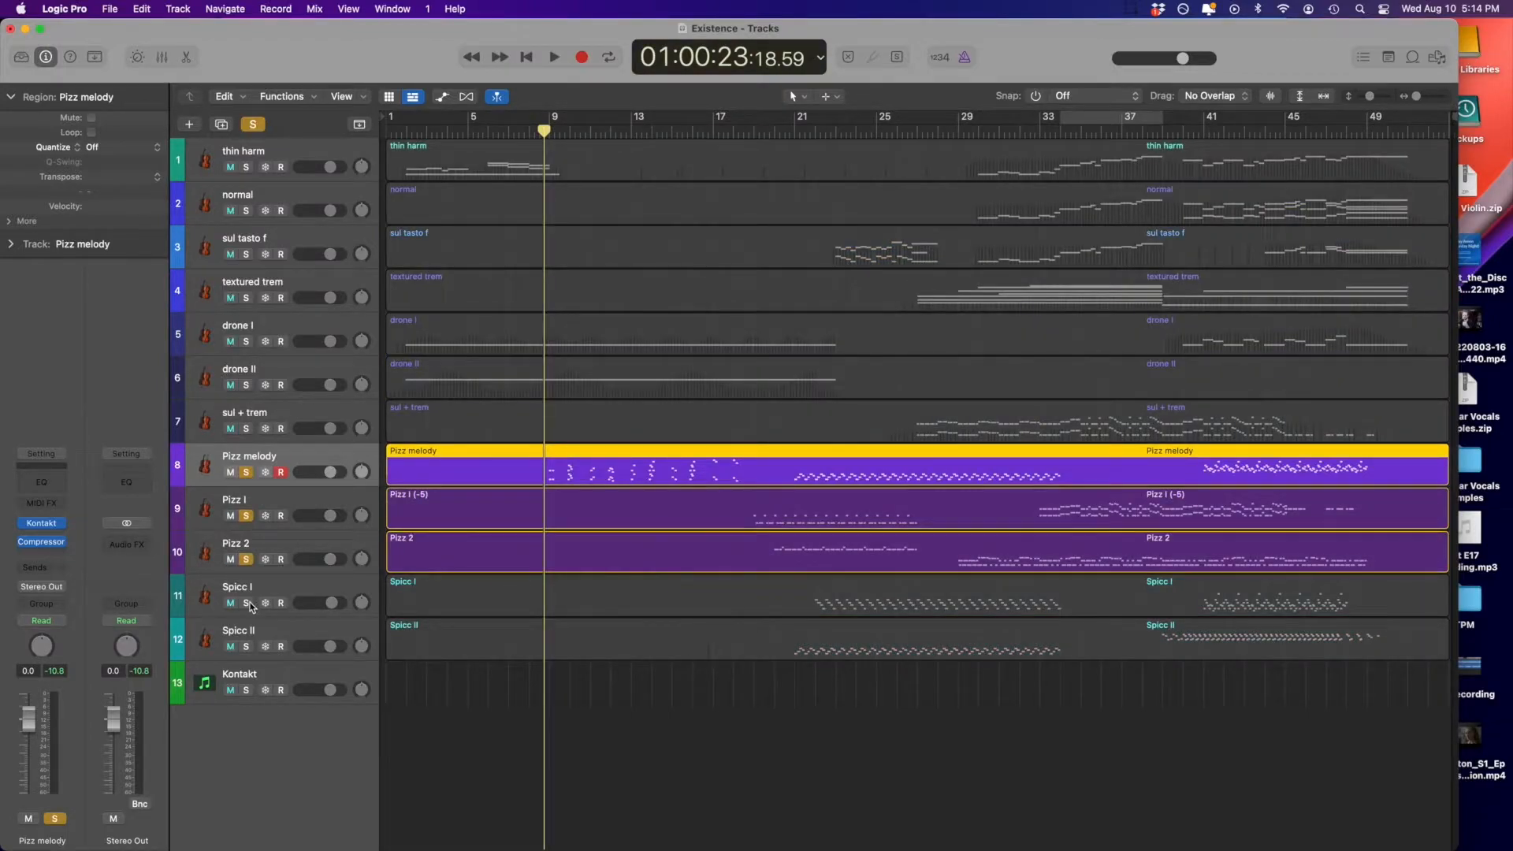
click(247, 604)
click(246, 647)
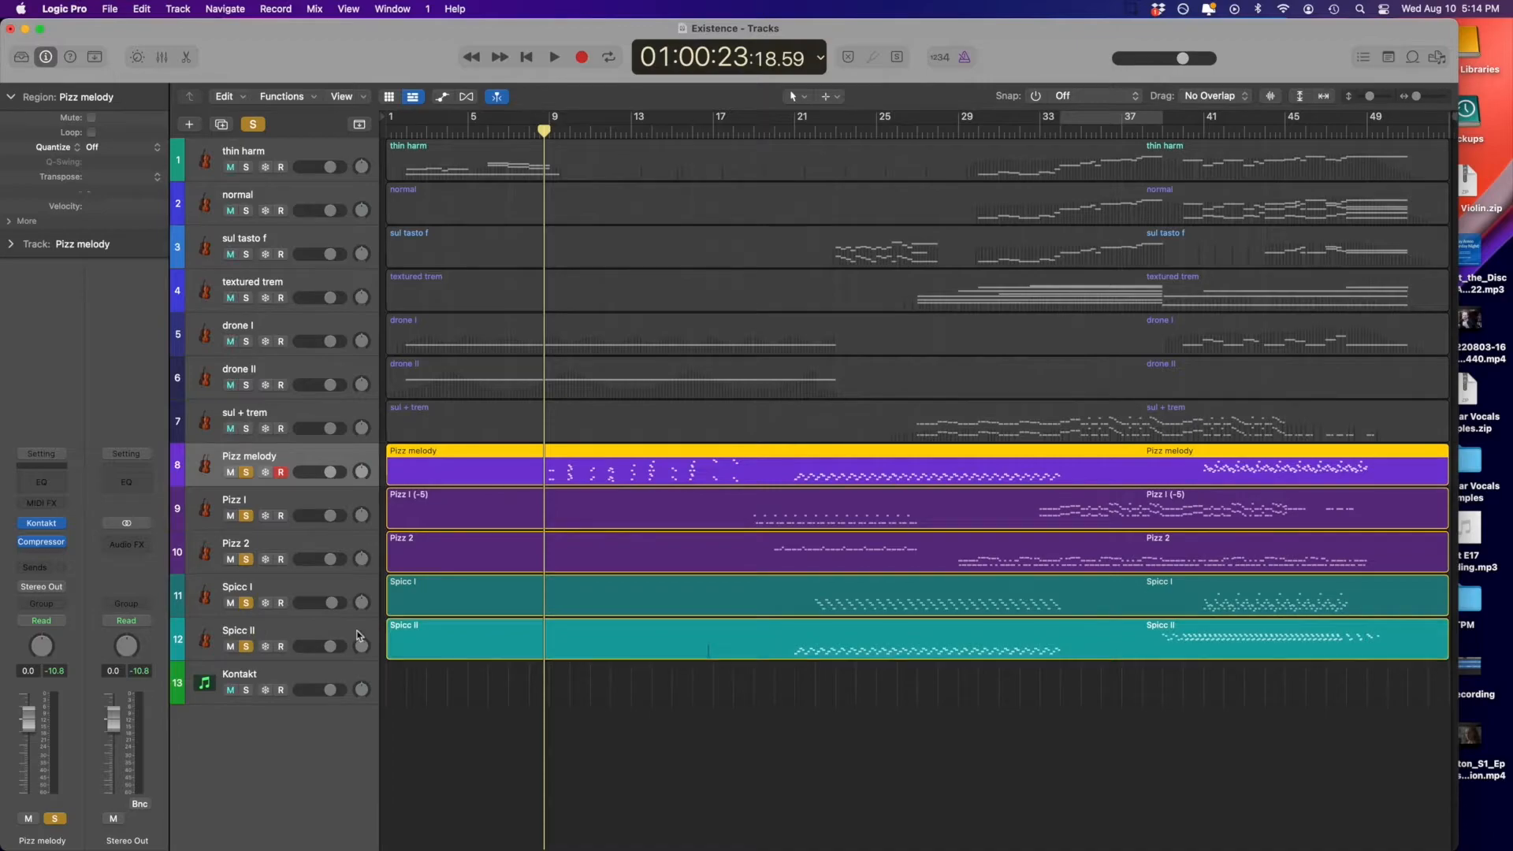
drag(742, 133, 749, 128)
key(space)
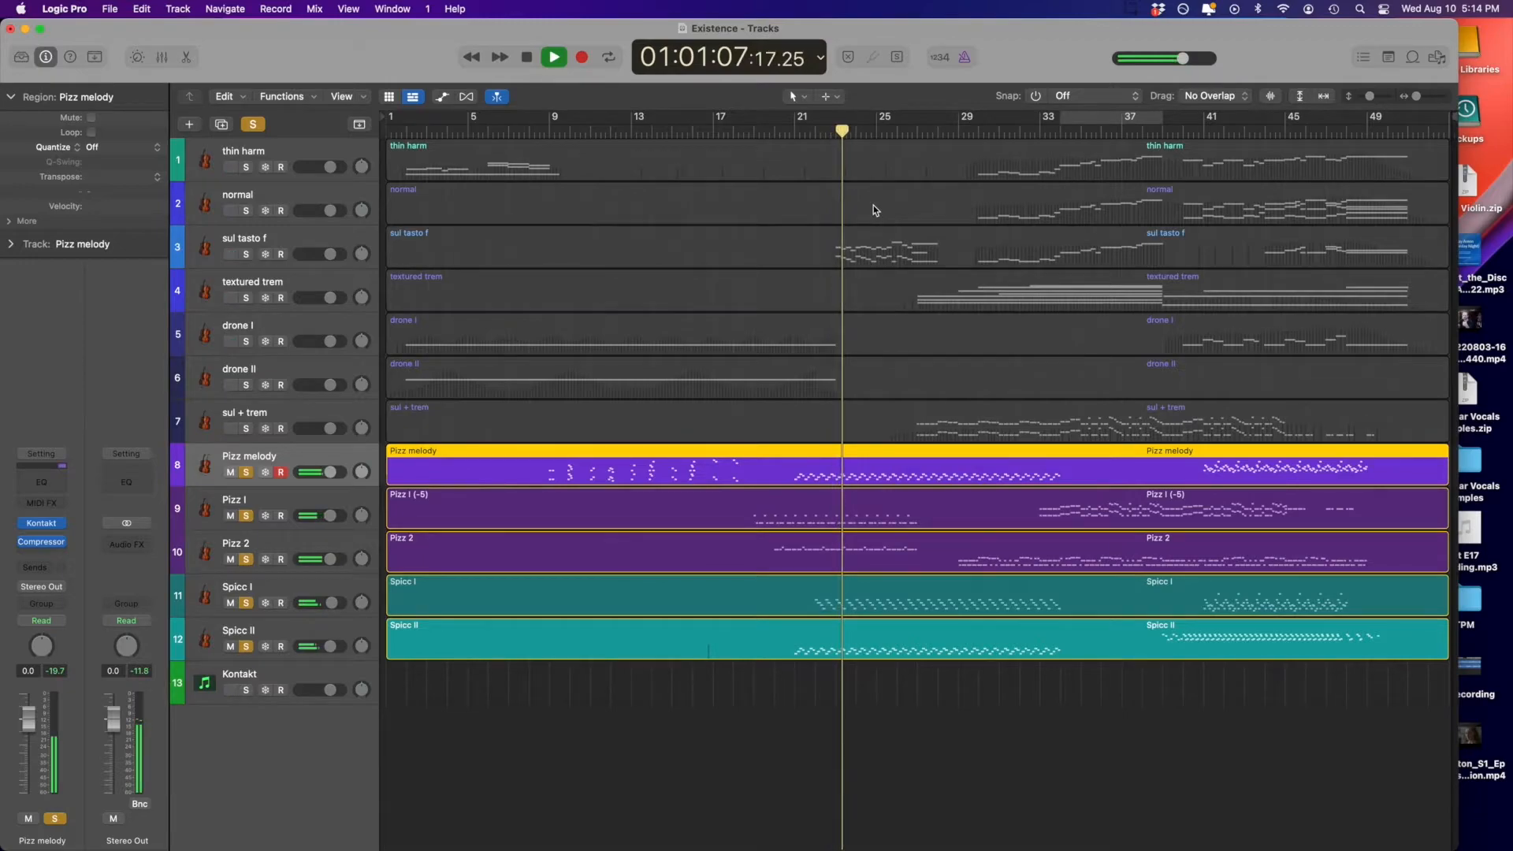
key(space)
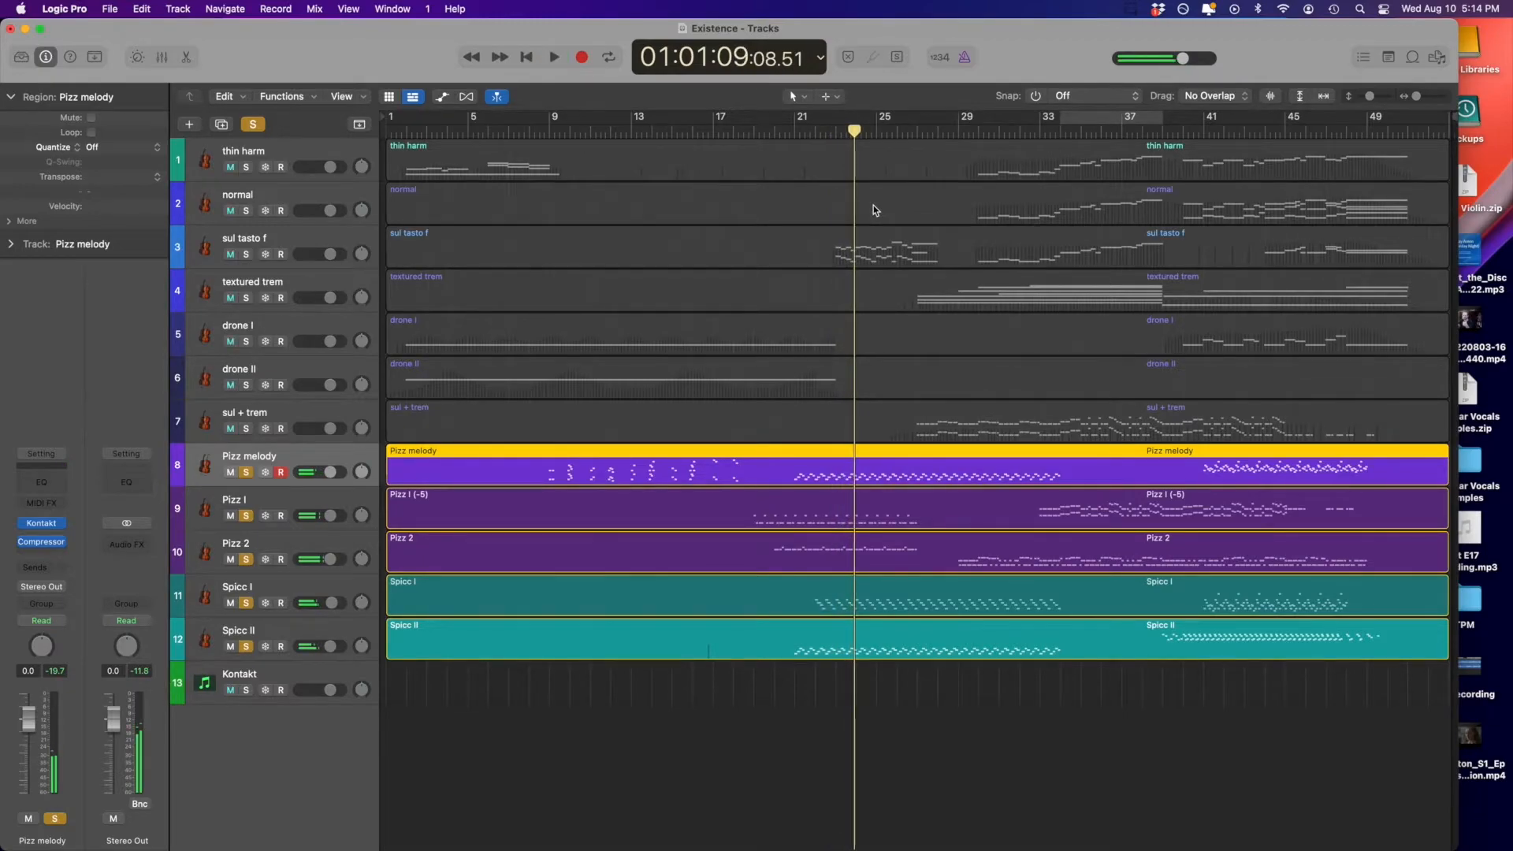
drag(246, 472, 248, 660)
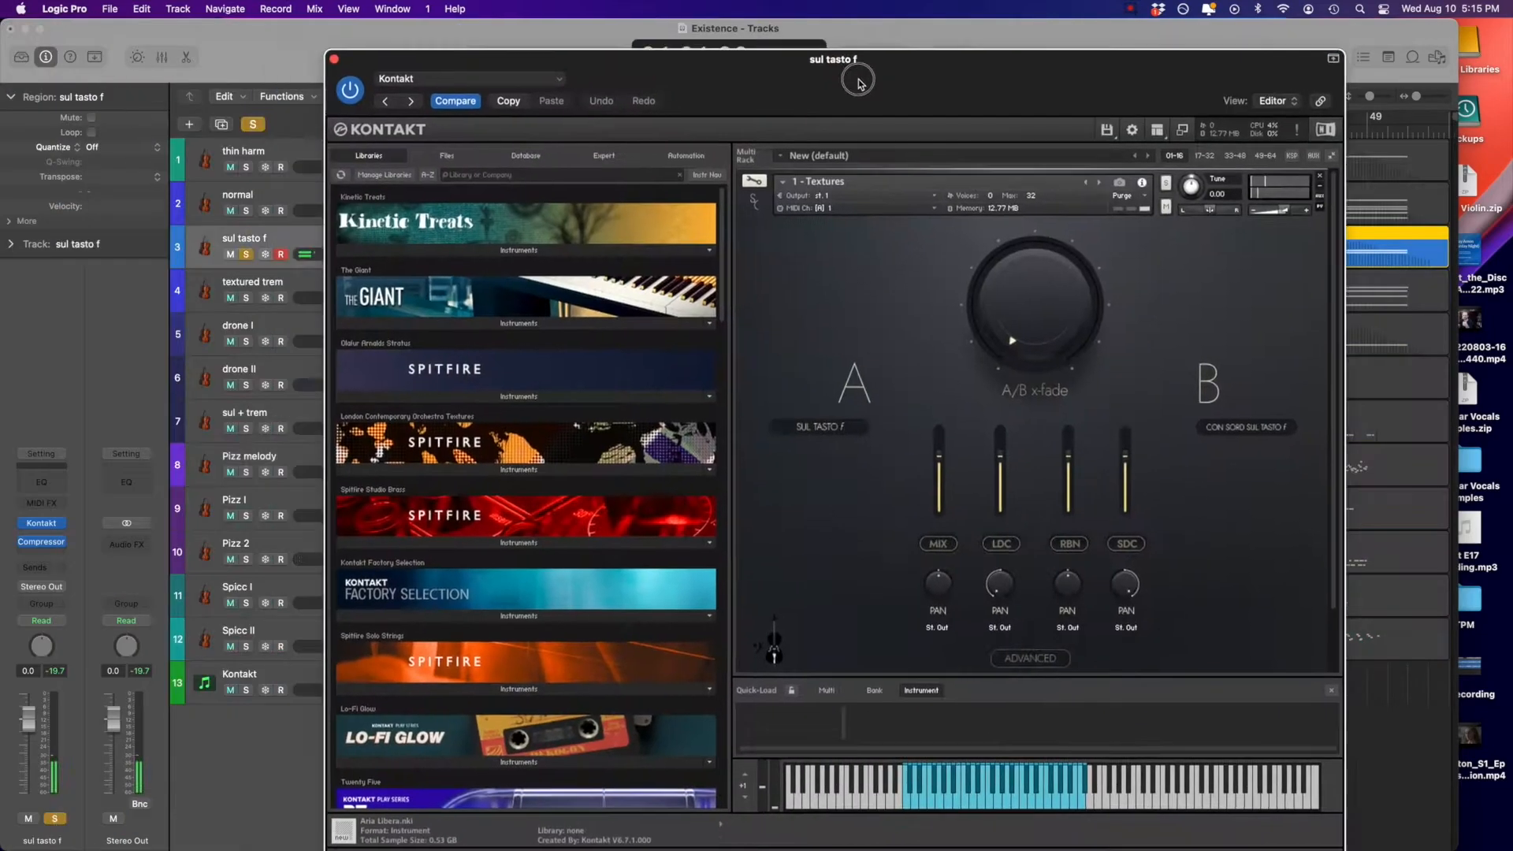
- Close the sul tasto f track's Kontakt instrument and unsolo the track
drag(845, 65, 908, 64)
click(398, 61)
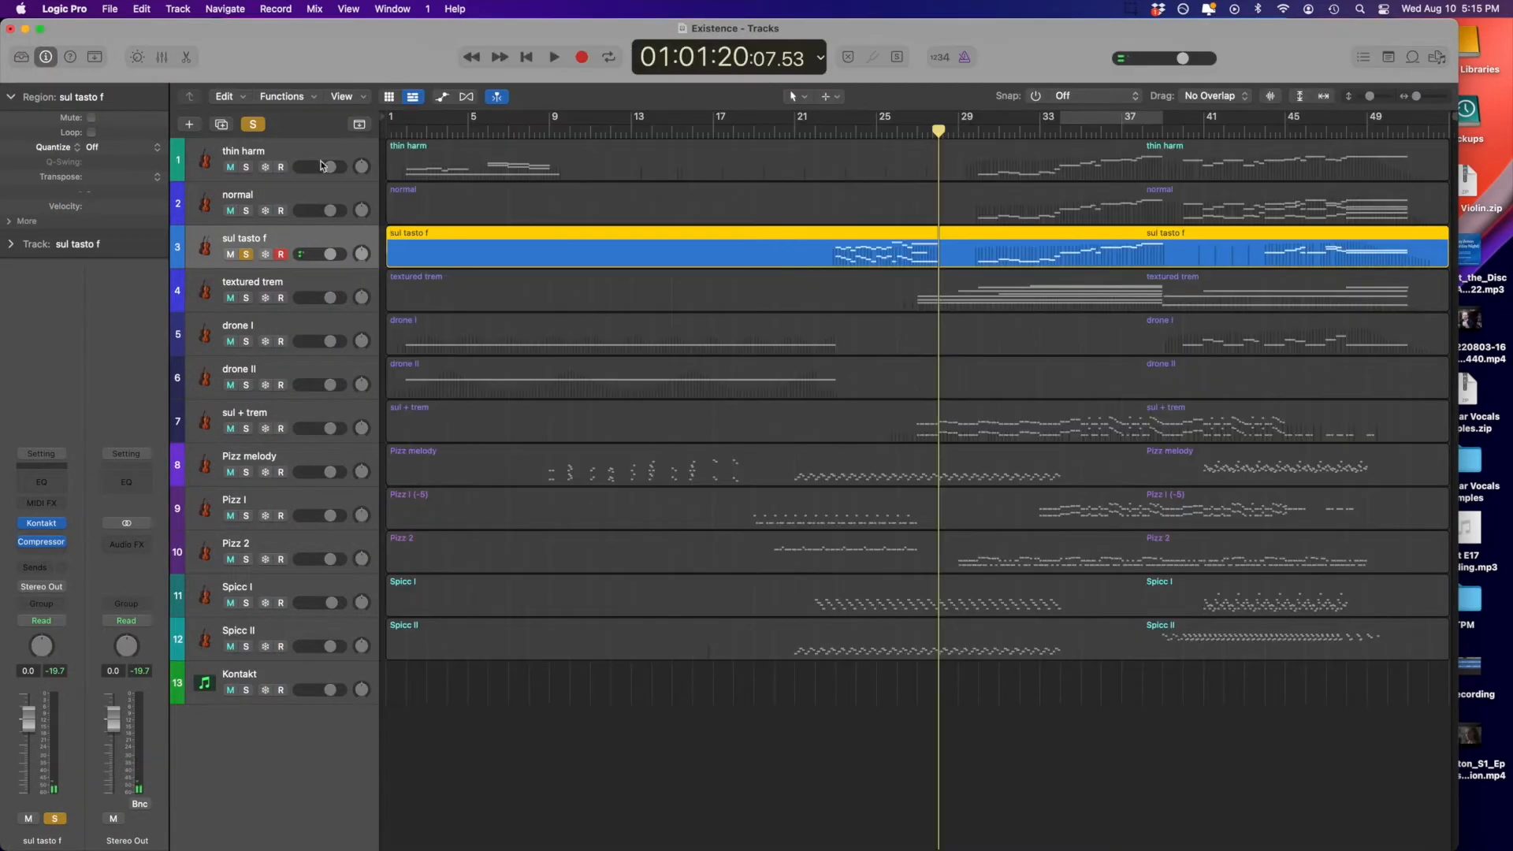
click(246, 254)
- Solo the textured trem track from about bar 26 and open its Kontakt instrument beside the arrangement
click(274, 286)
click(246, 299)
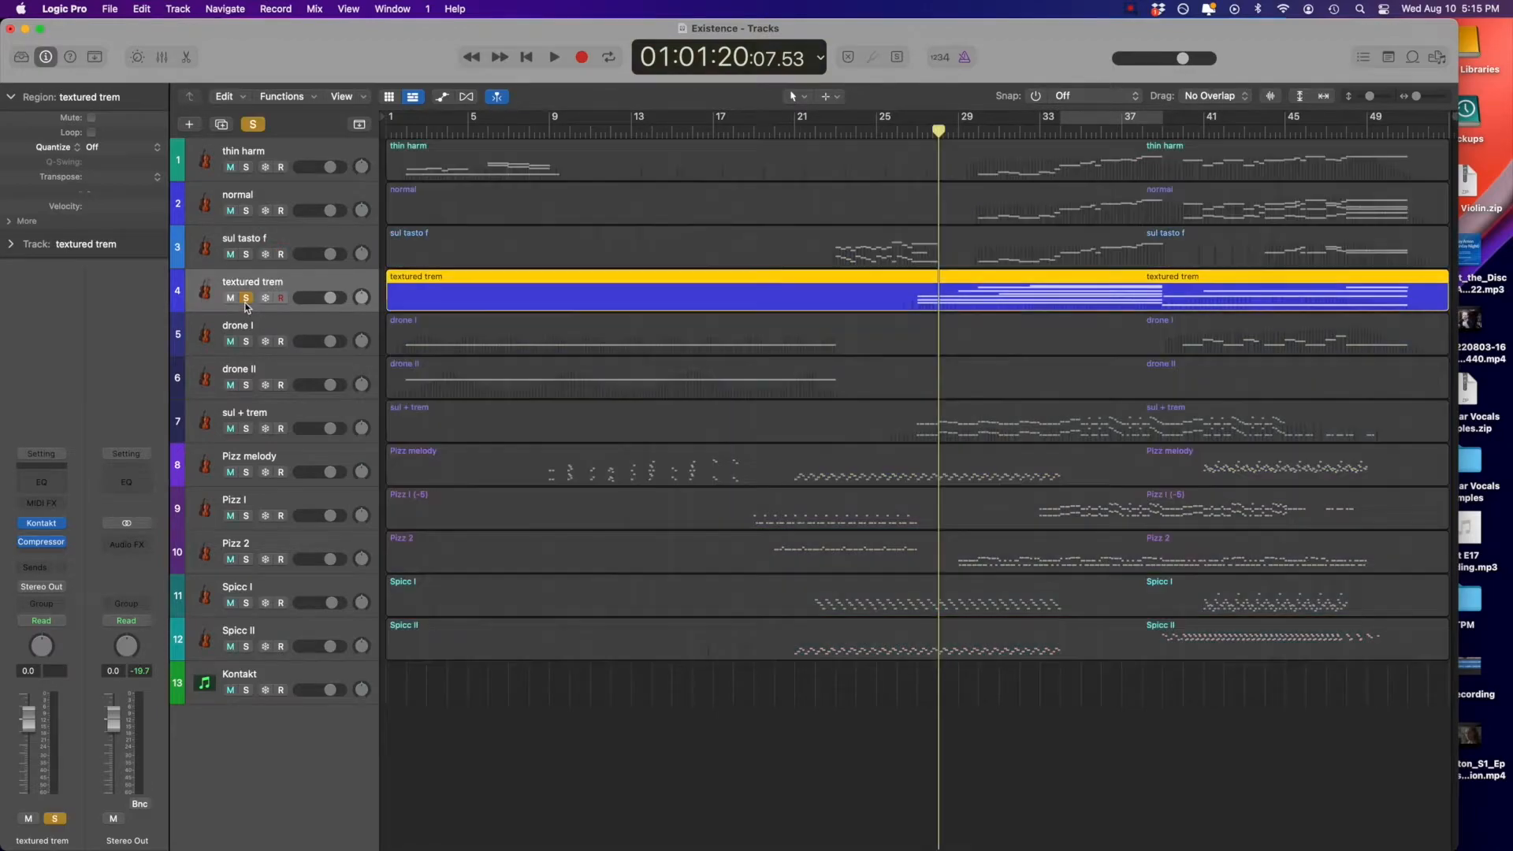
drag(940, 133, 912, 132)
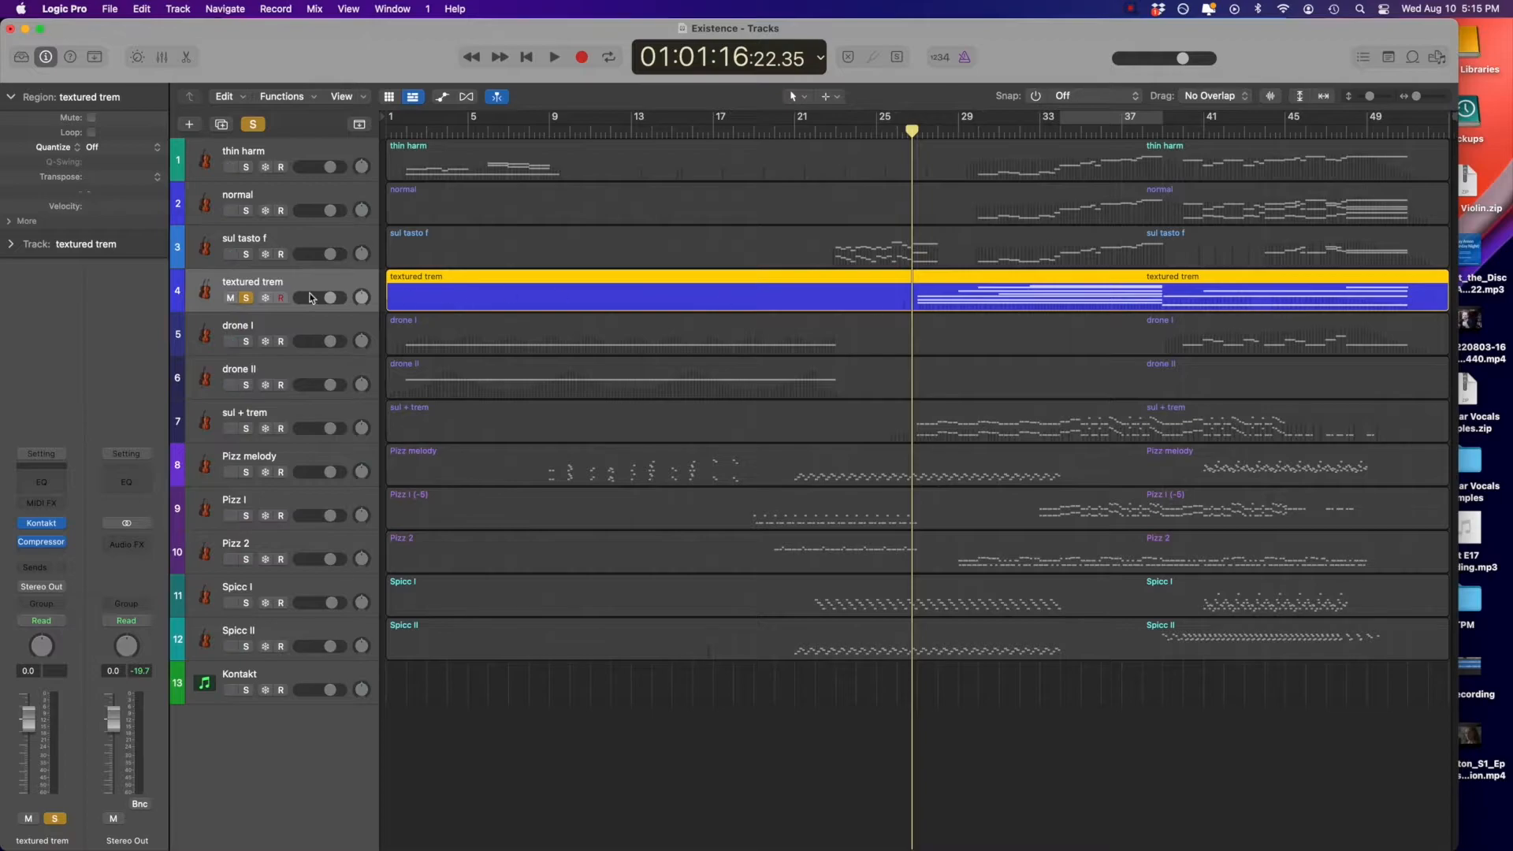
click(43, 523)
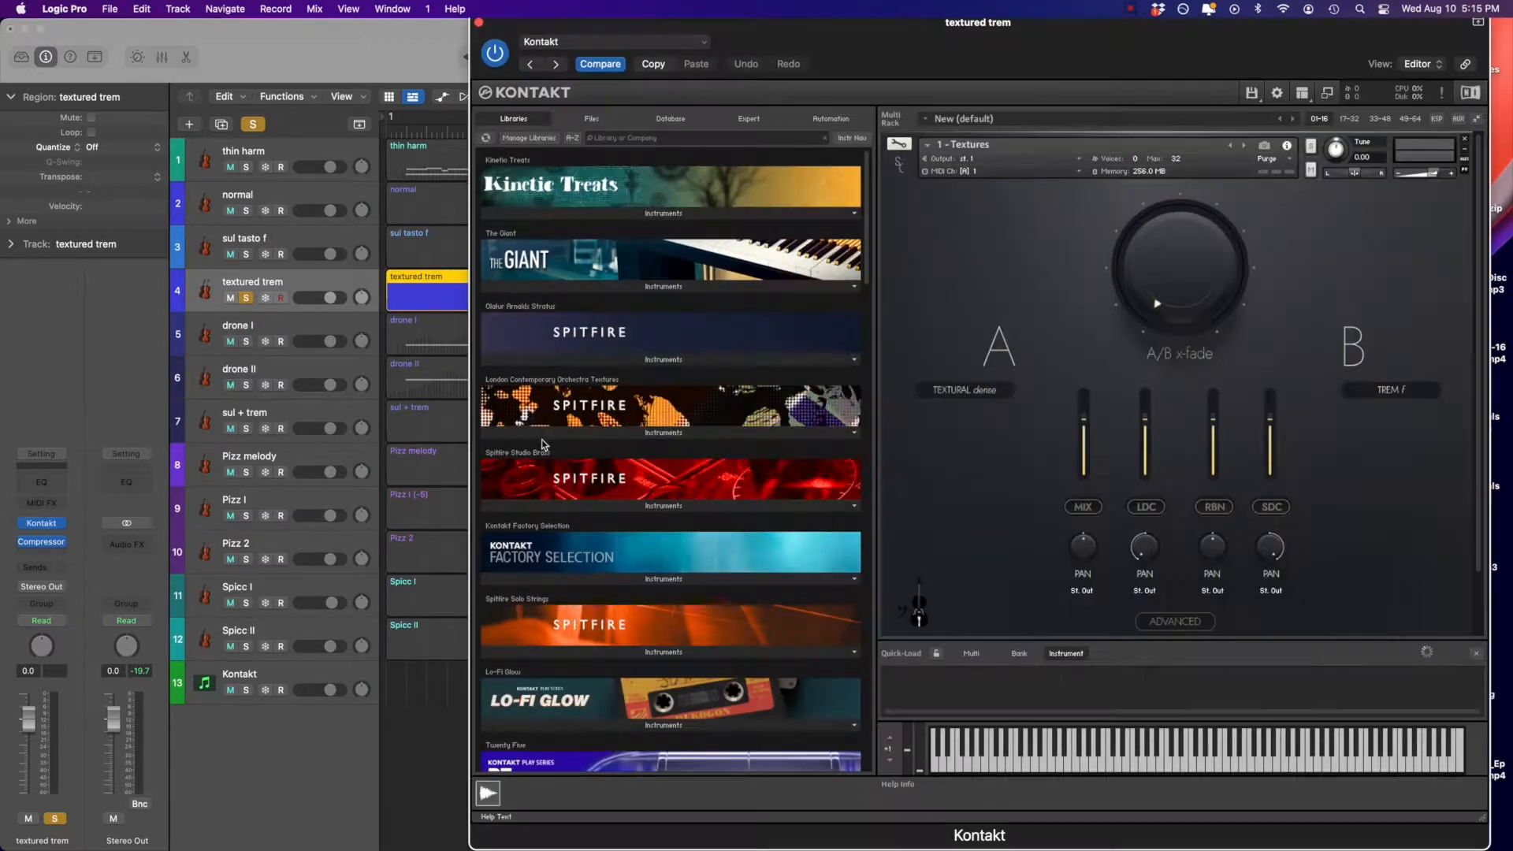
drag(1142, 56, 435, 57)
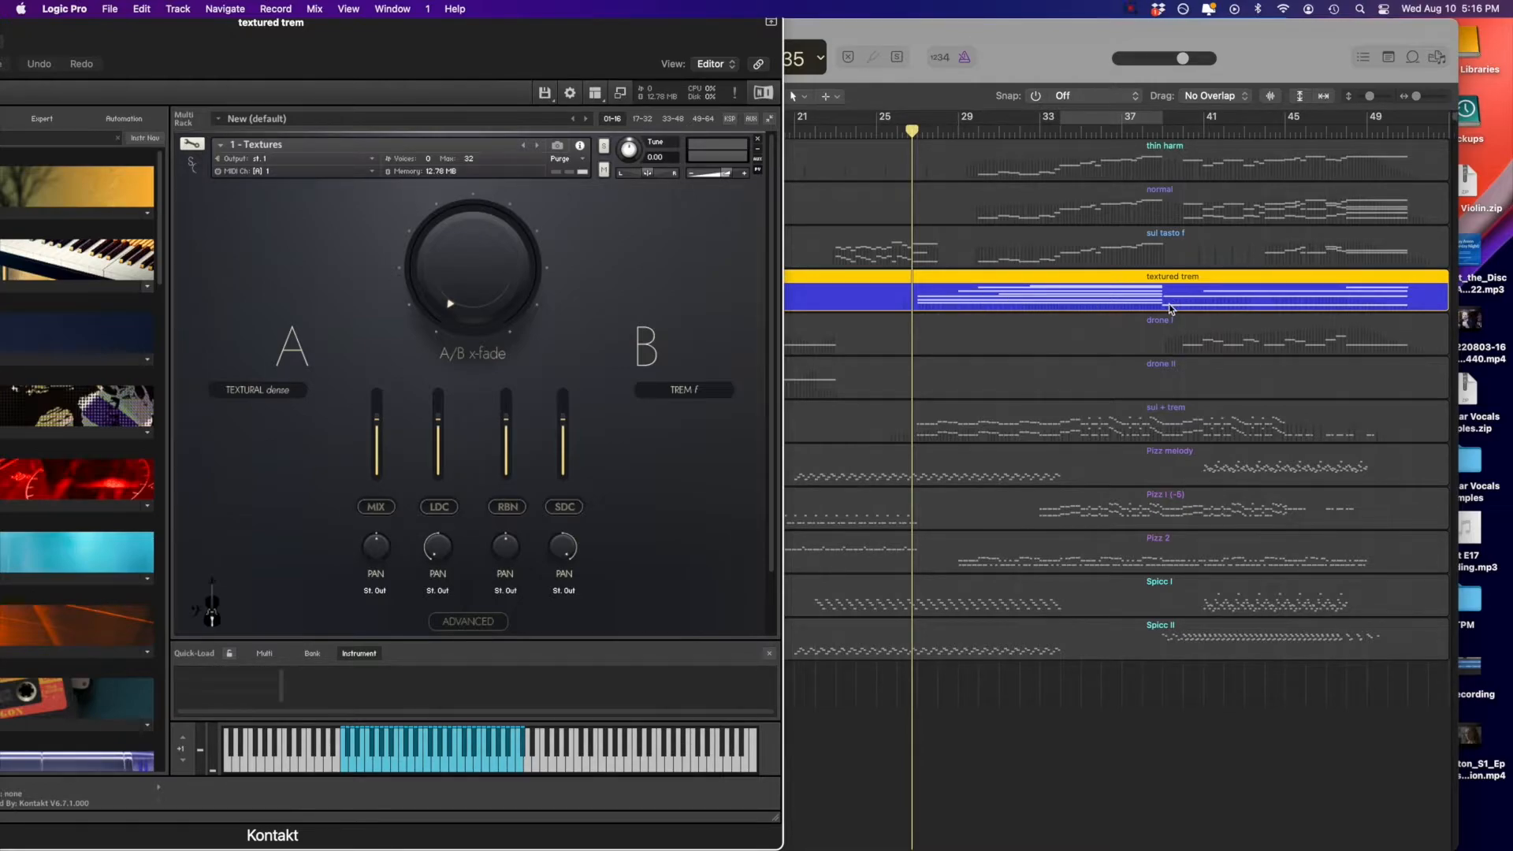
- Audition the textured trem track while watching its A/B crossfade, close the instrument, and unsolo the track
key(space)
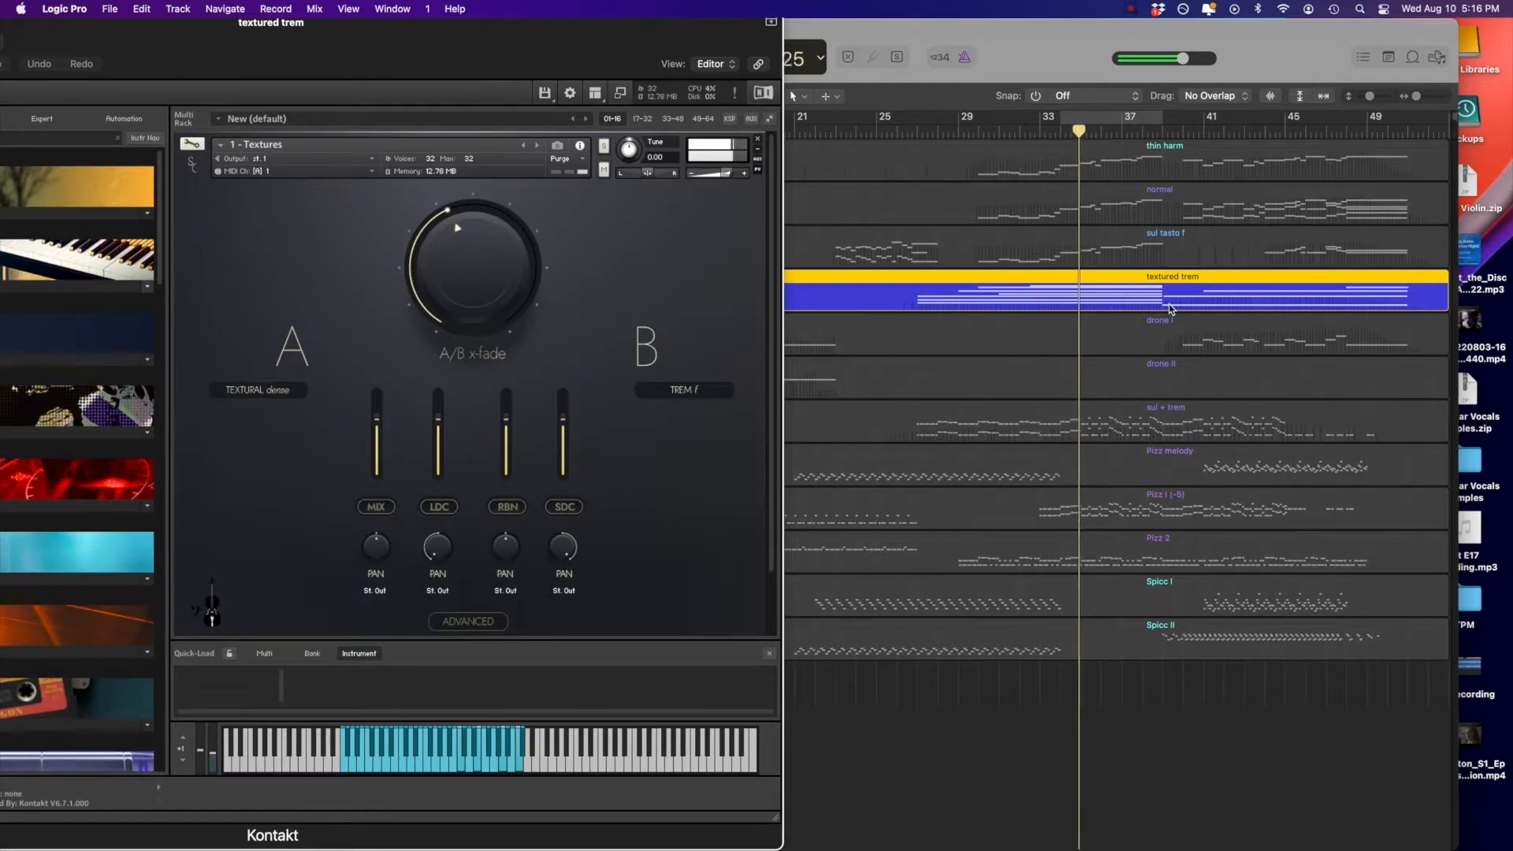
key(space)
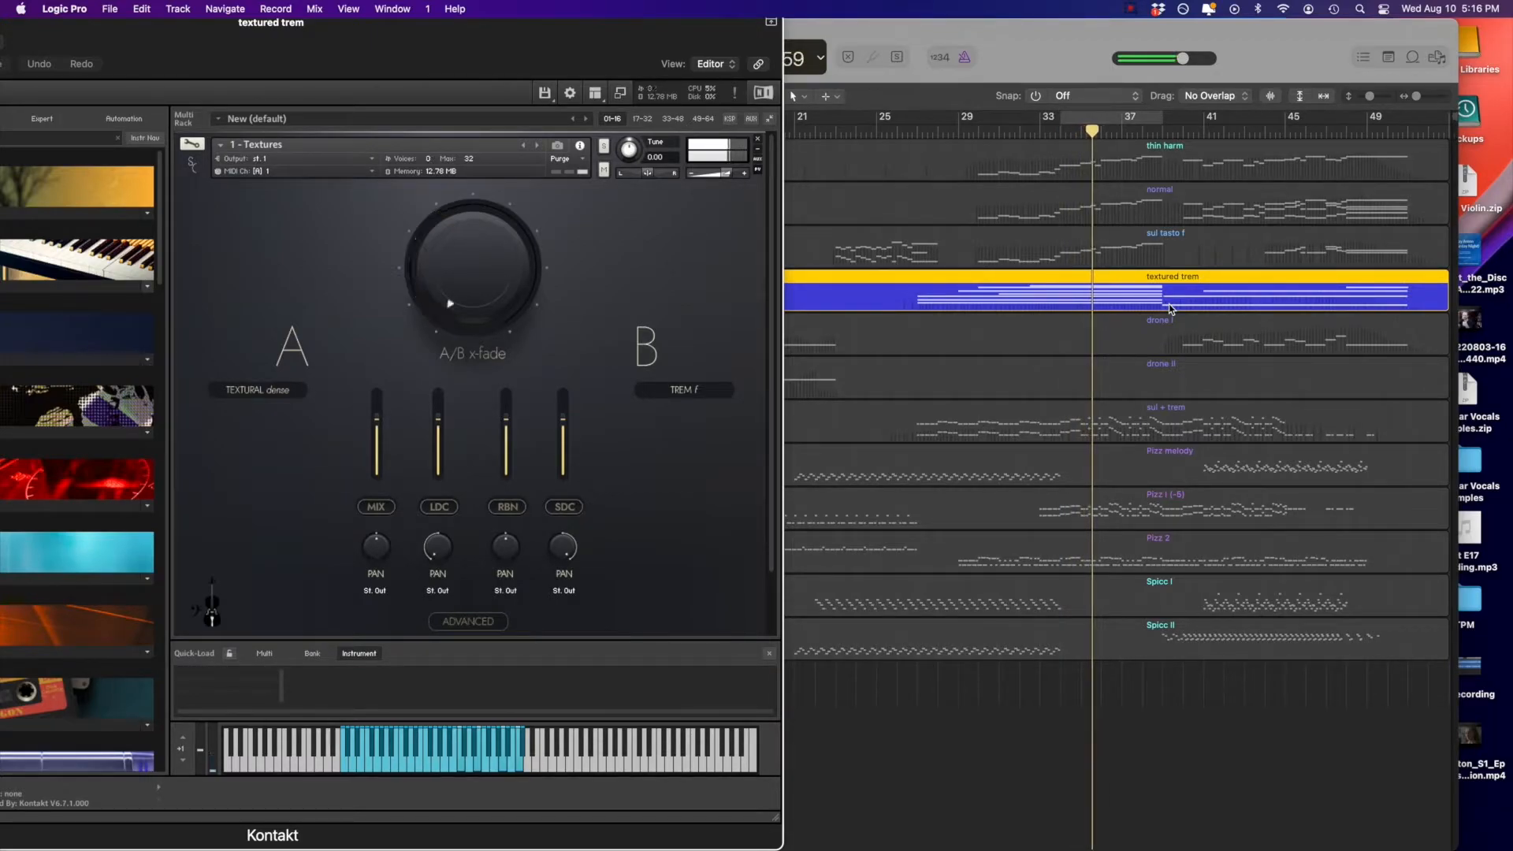
drag(460, 33, 795, 55)
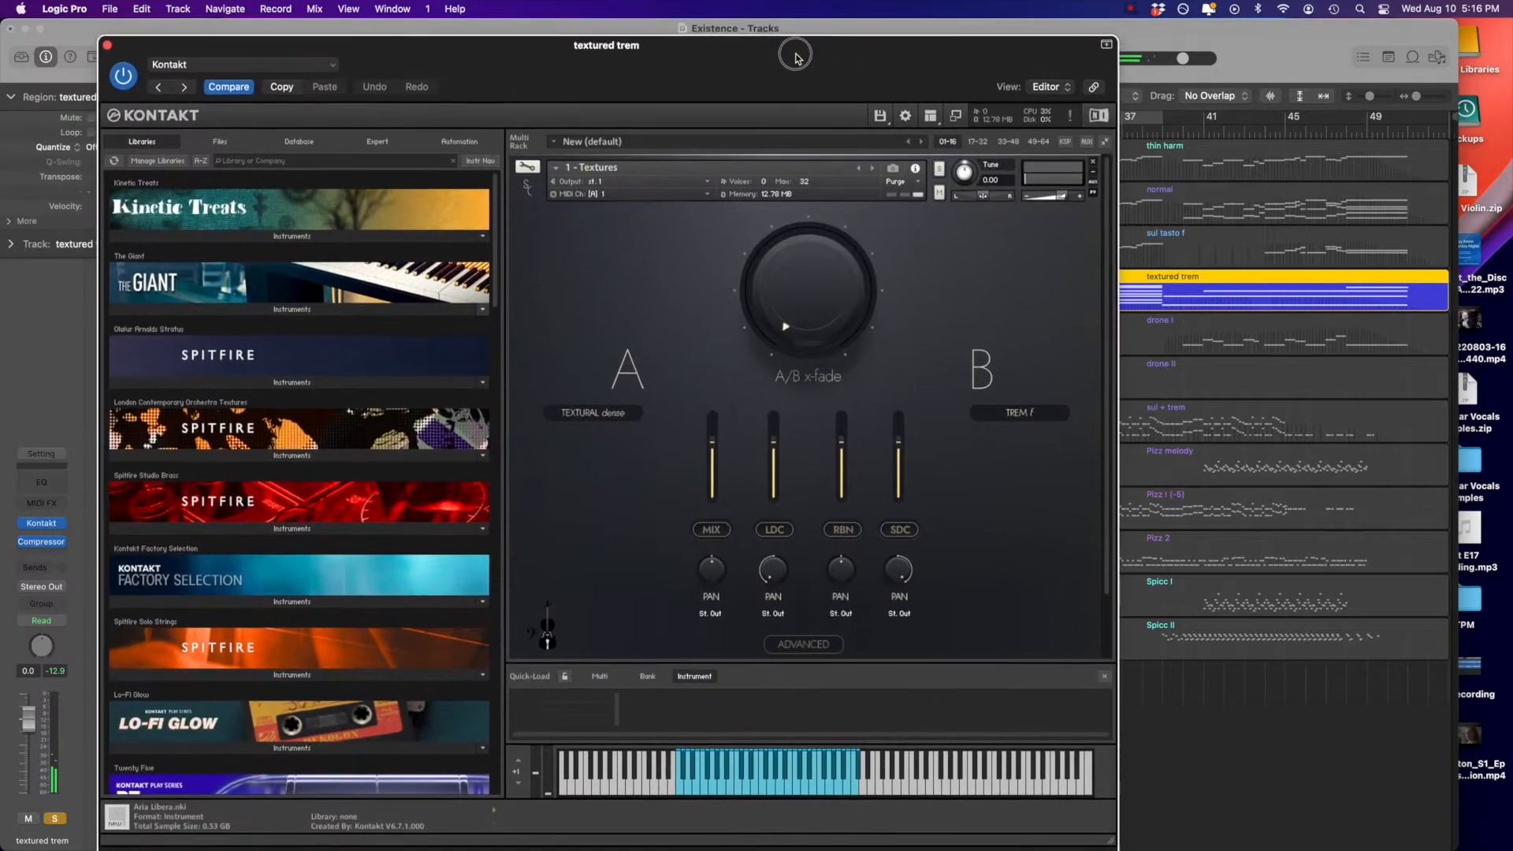
click(108, 45)
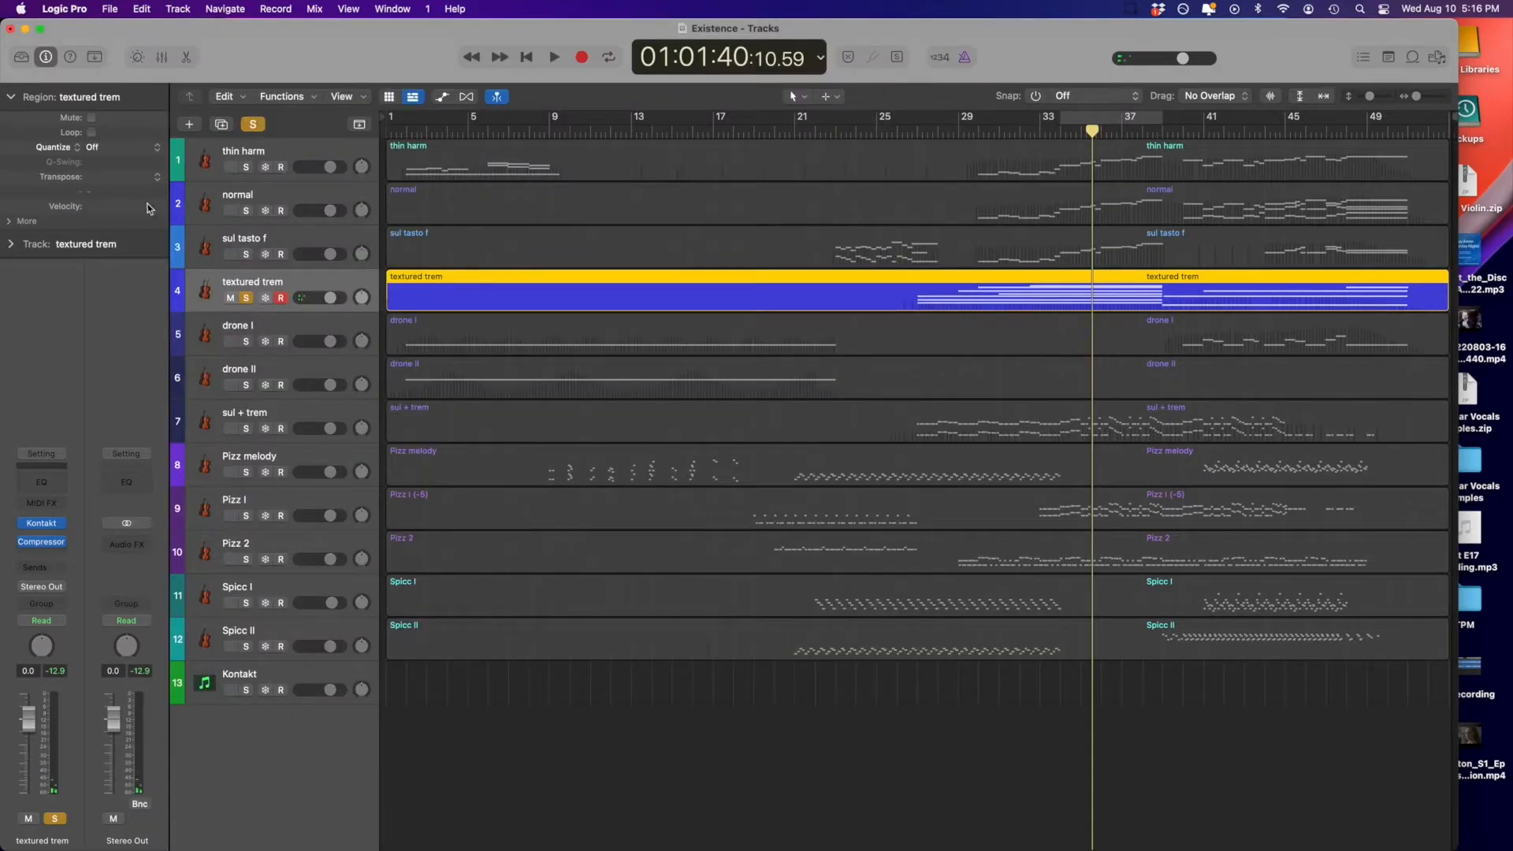
click(245, 297)
- Solo the sul + trem track, open its Kontakt instrument beside the arrangement, and set the playhead at about bar 26
click(306, 419)
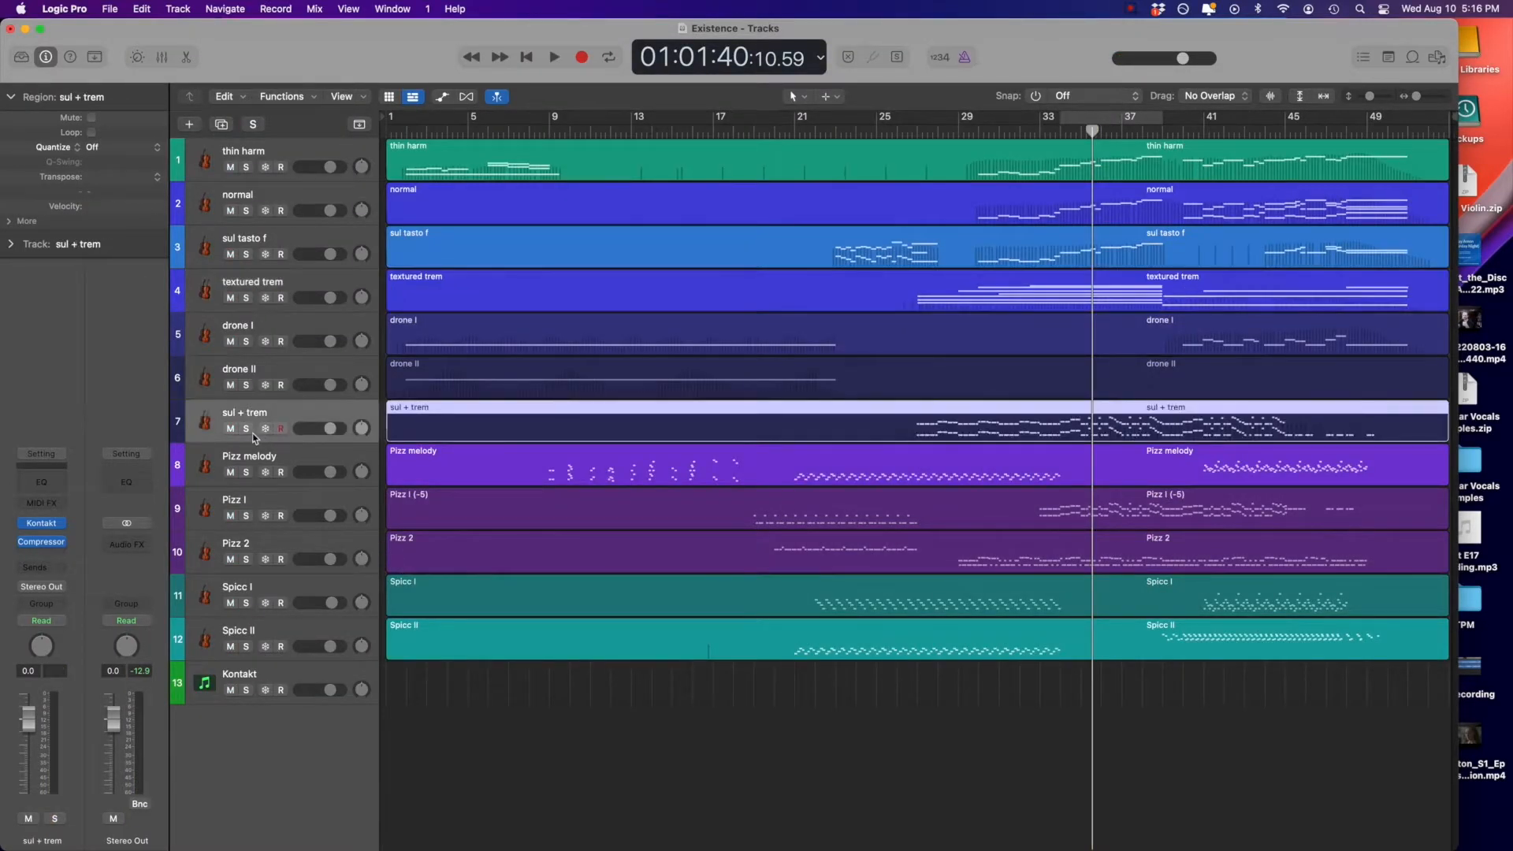
click(246, 429)
click(902, 149)
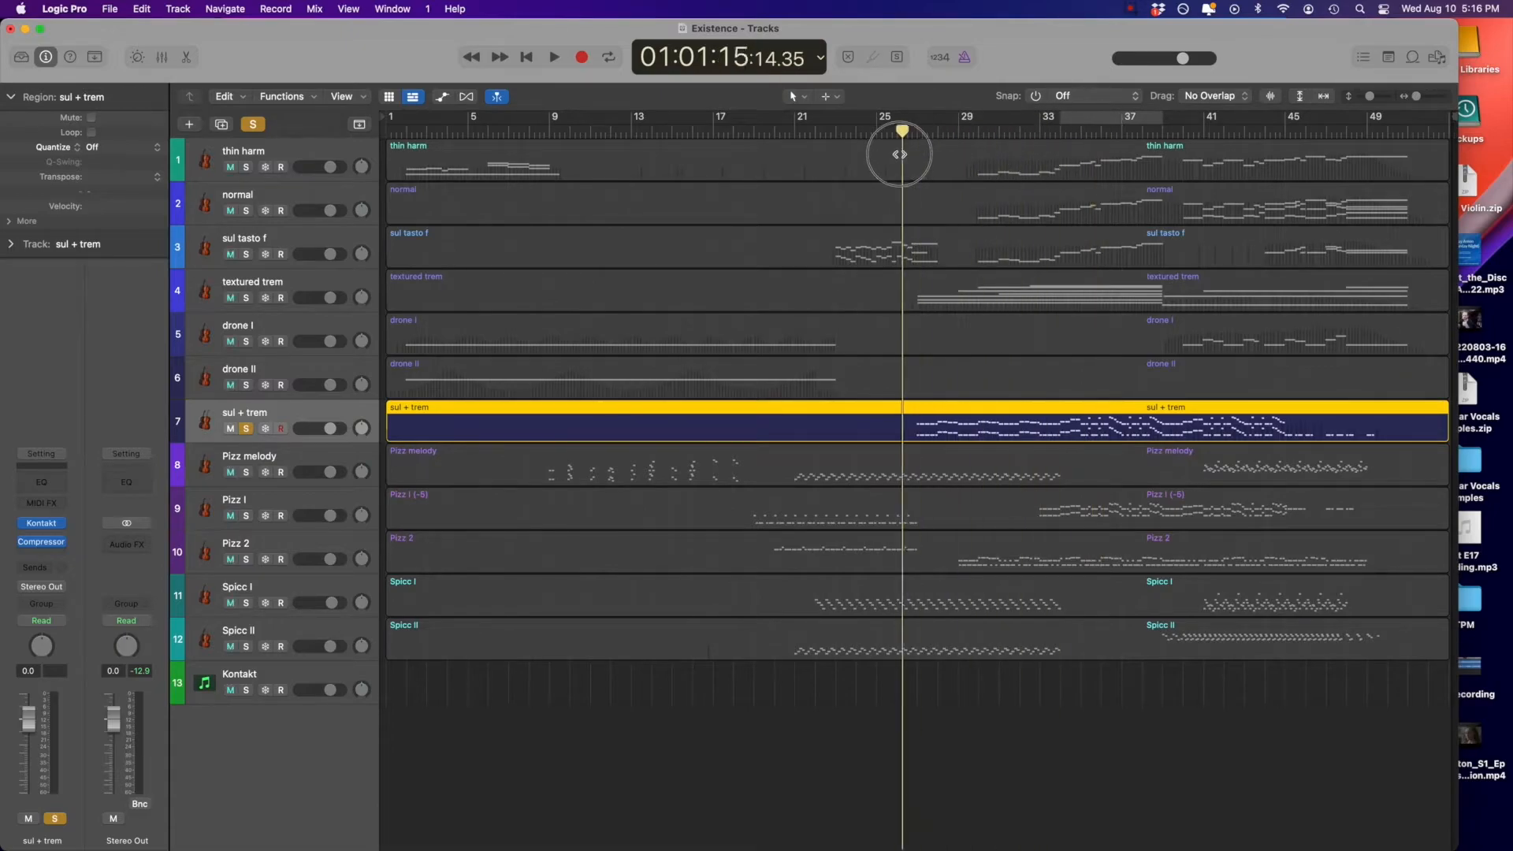
mouse_move(49, 528)
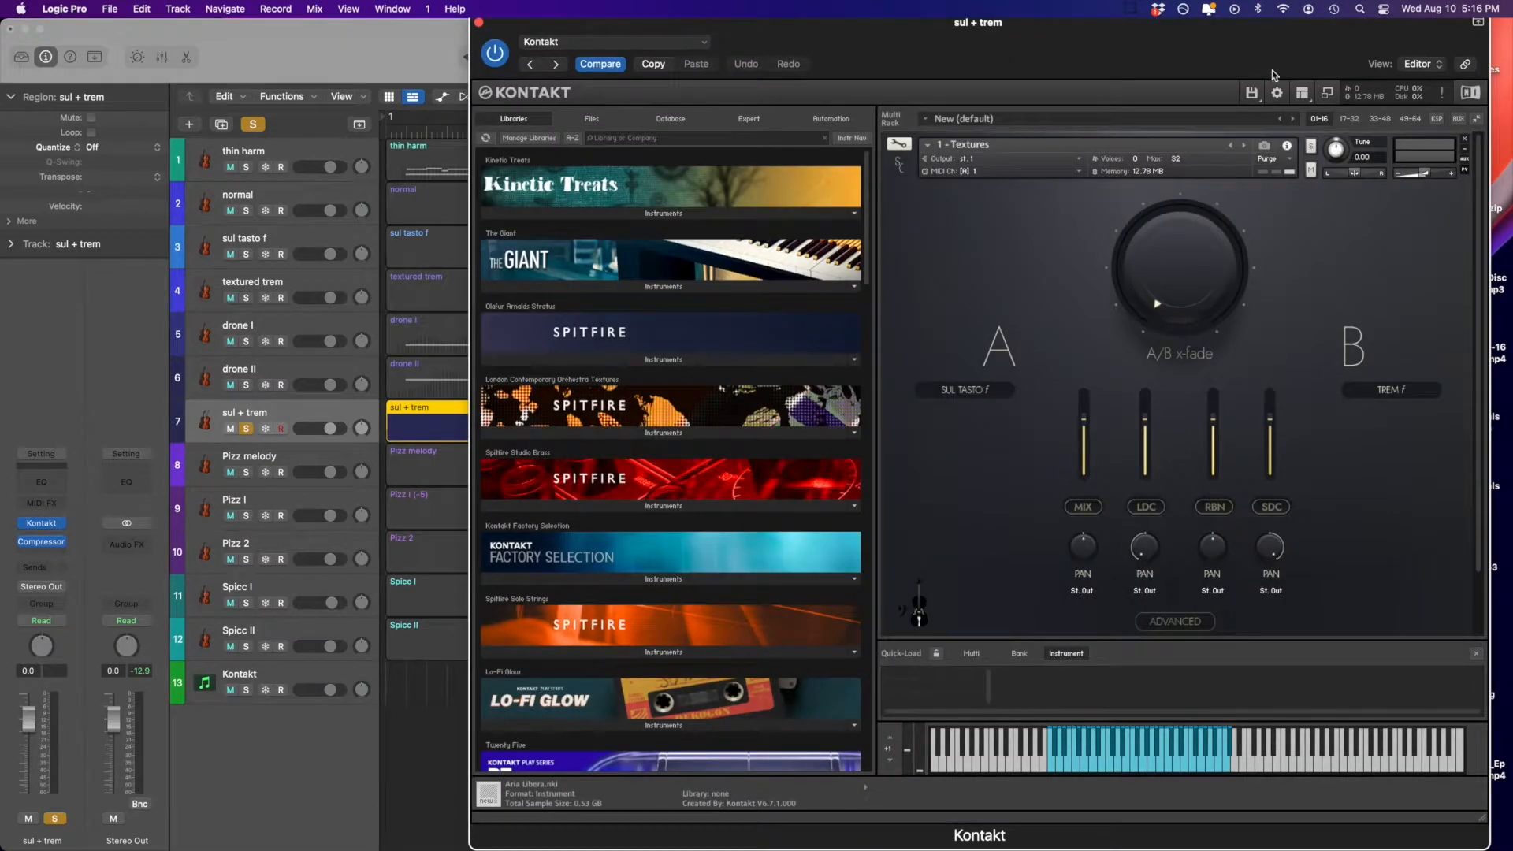
drag(1273, 75, 512, 33)
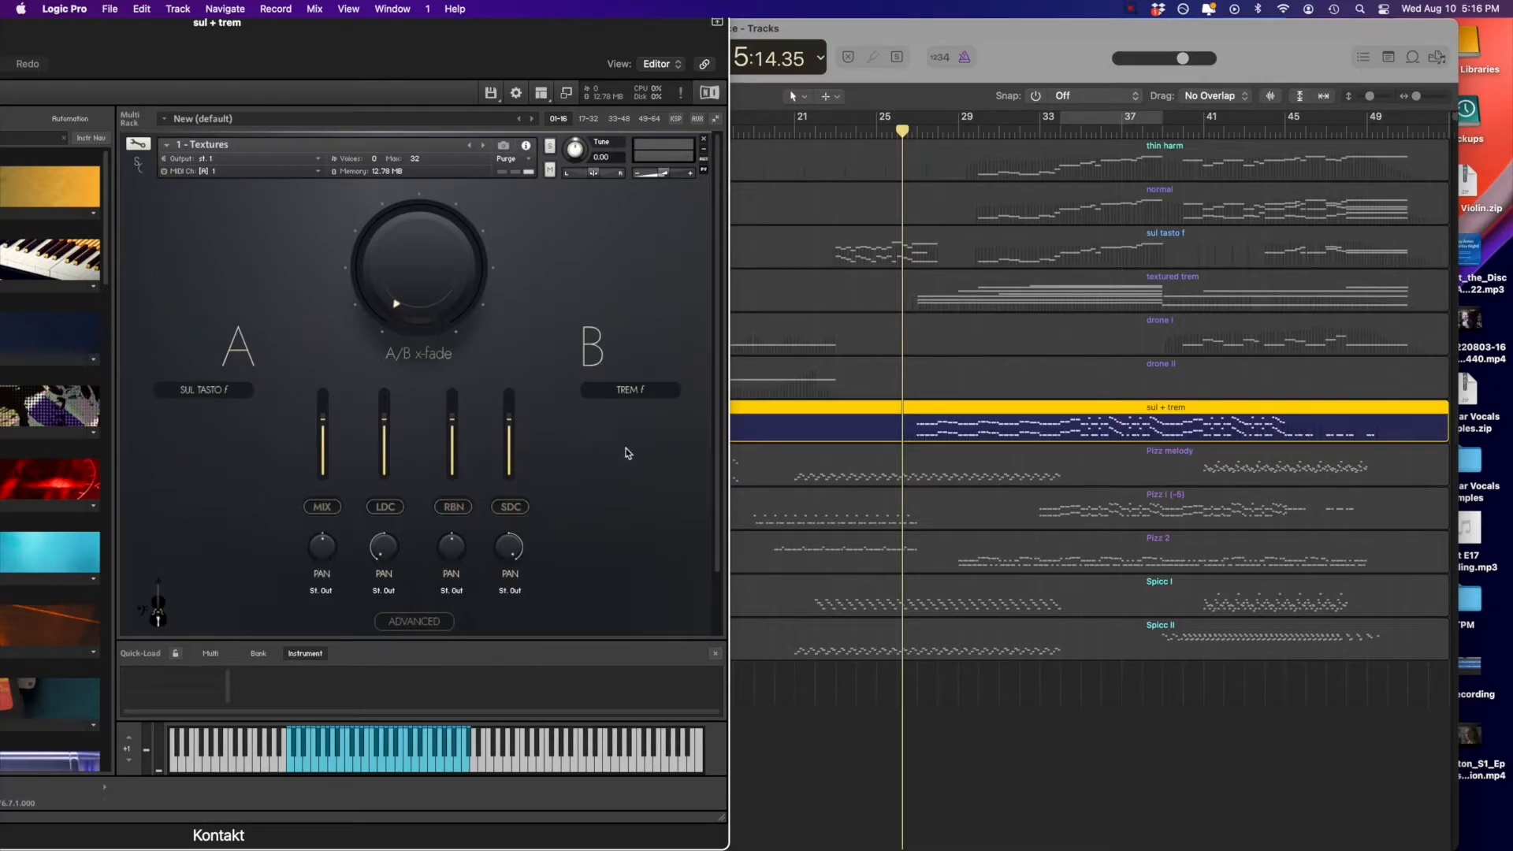
drag(905, 135, 911, 130)
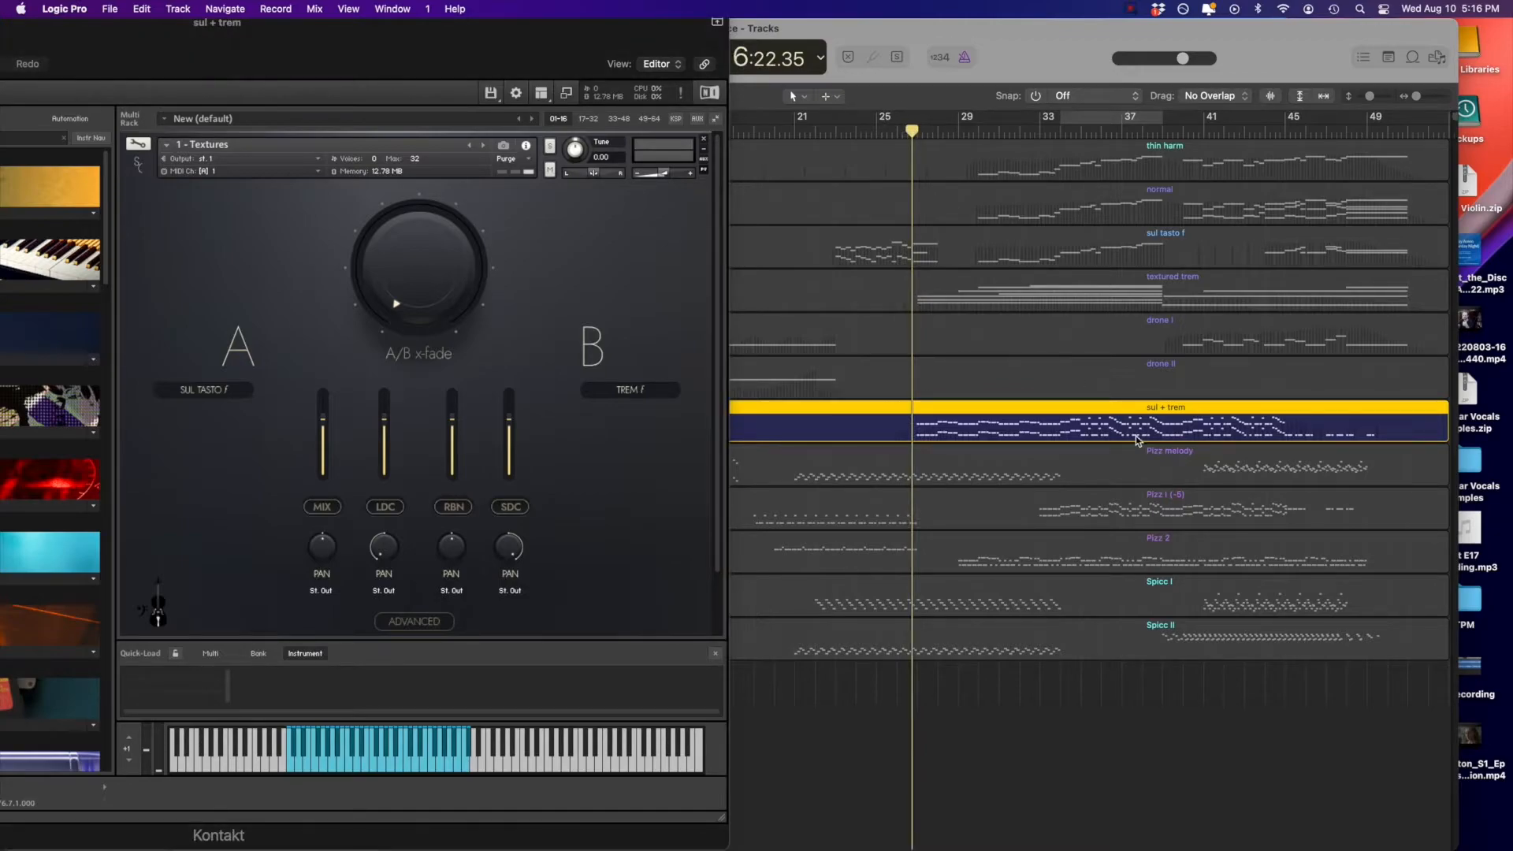
- Audition the sul + trem track with its A/B crossfade in view, close the instrument, and unsolo the track
key(space)
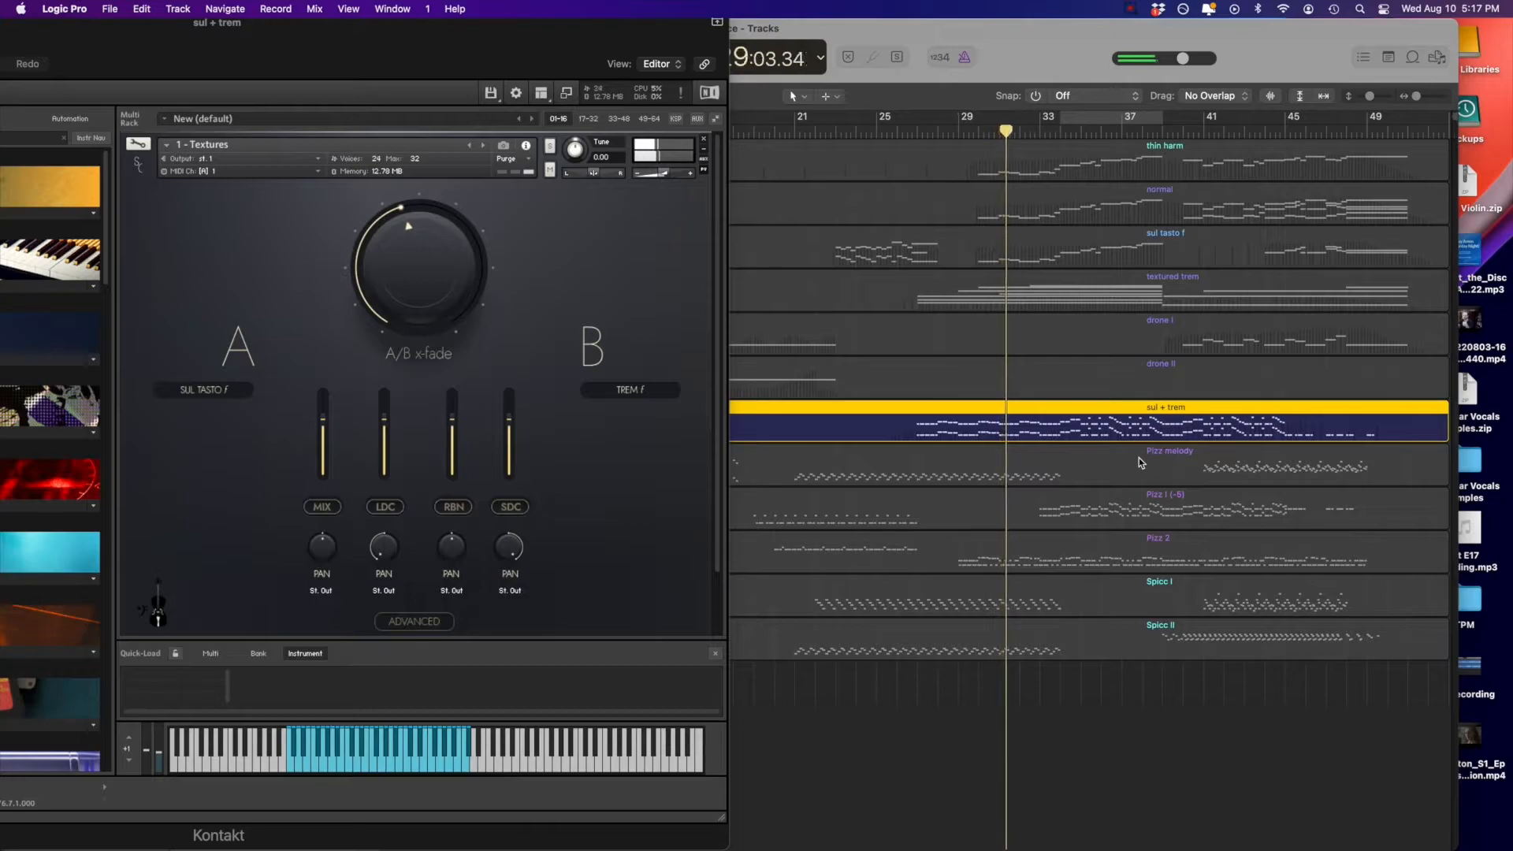
key(space)
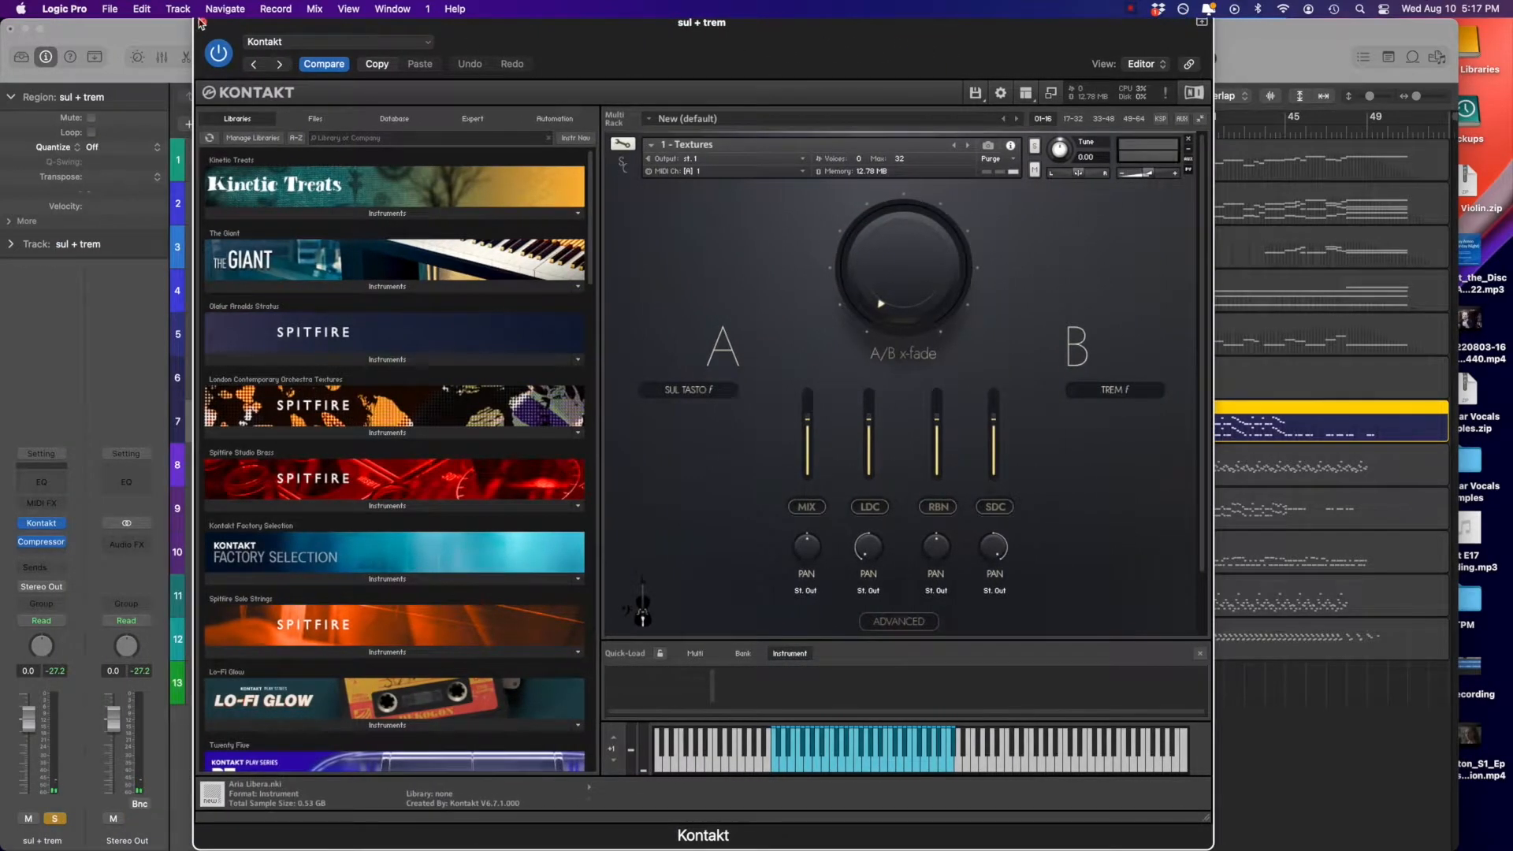
click(201, 23)
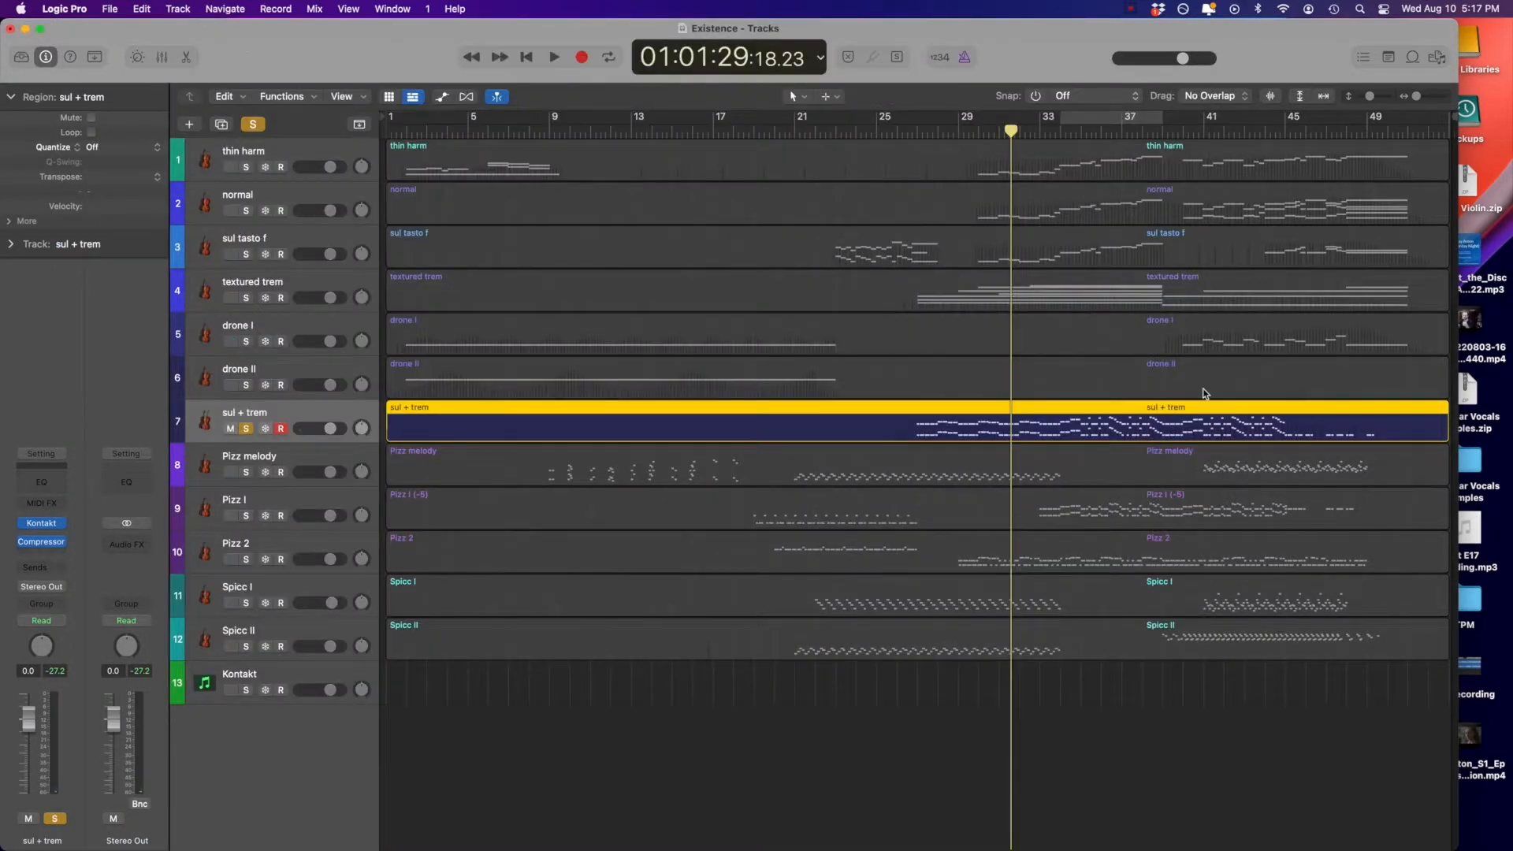
click(245, 428)
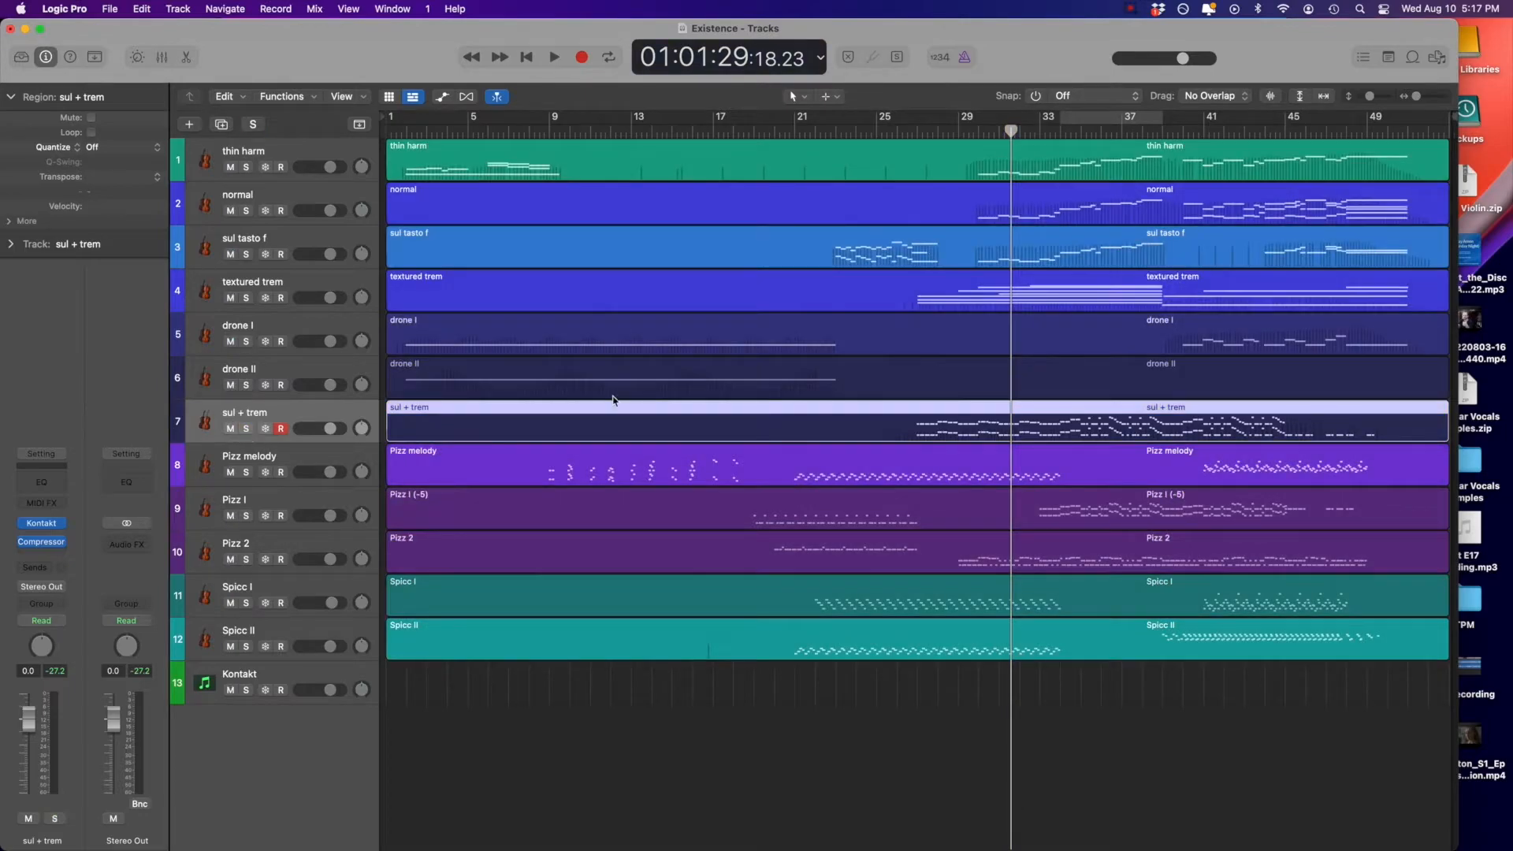
- Select the thin harm, normal, sul tasto f, and drone I tracks together
click(323, 147)
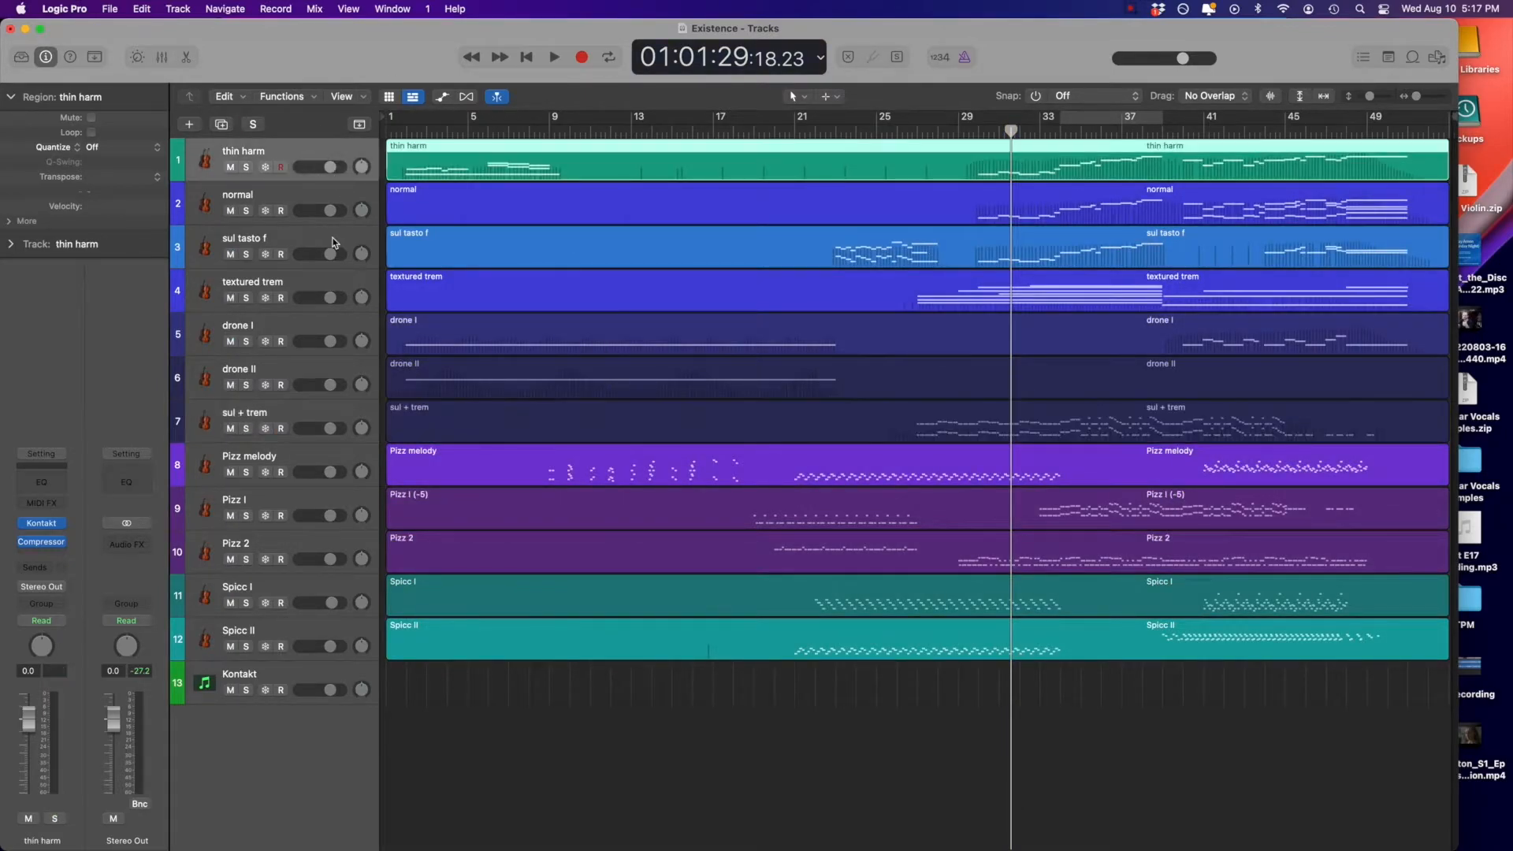
shift+click(249, 260)
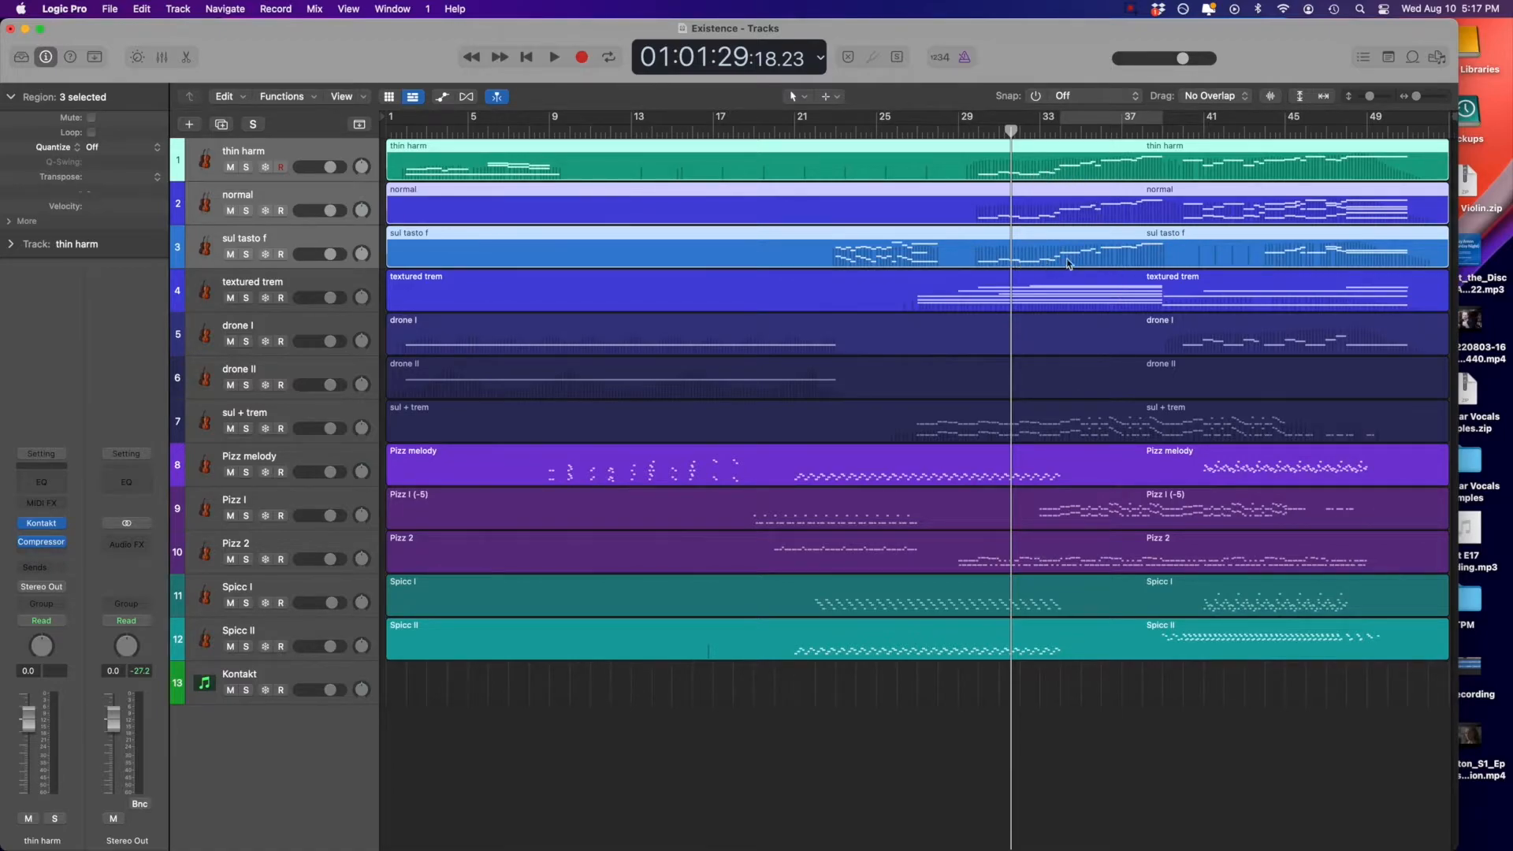
shift+click(329, 328)
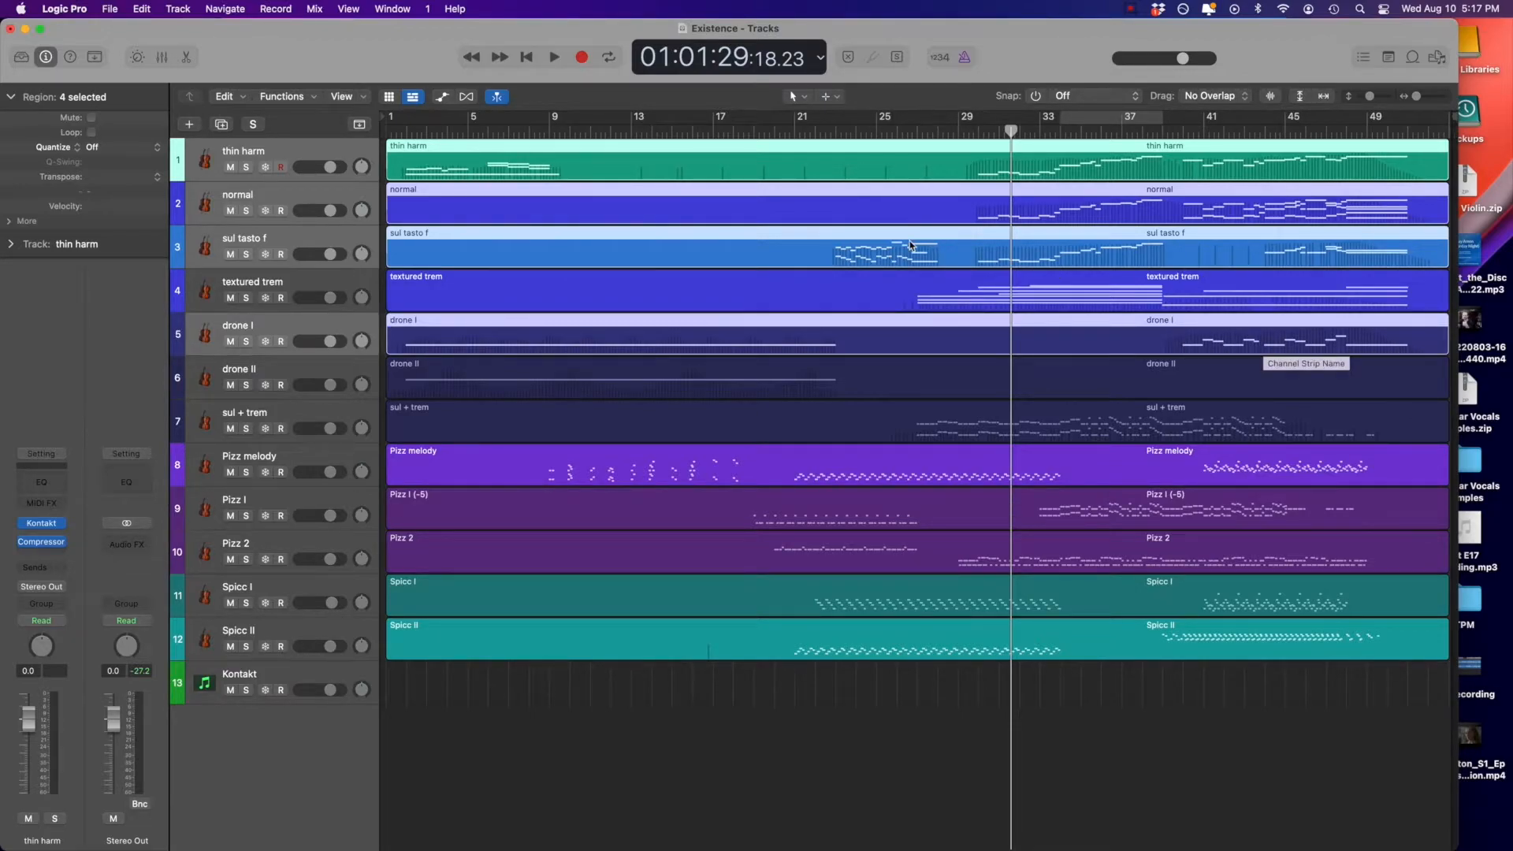
- Audition the normal track soloed from about bar 29, then unsolo it
click(287, 197)
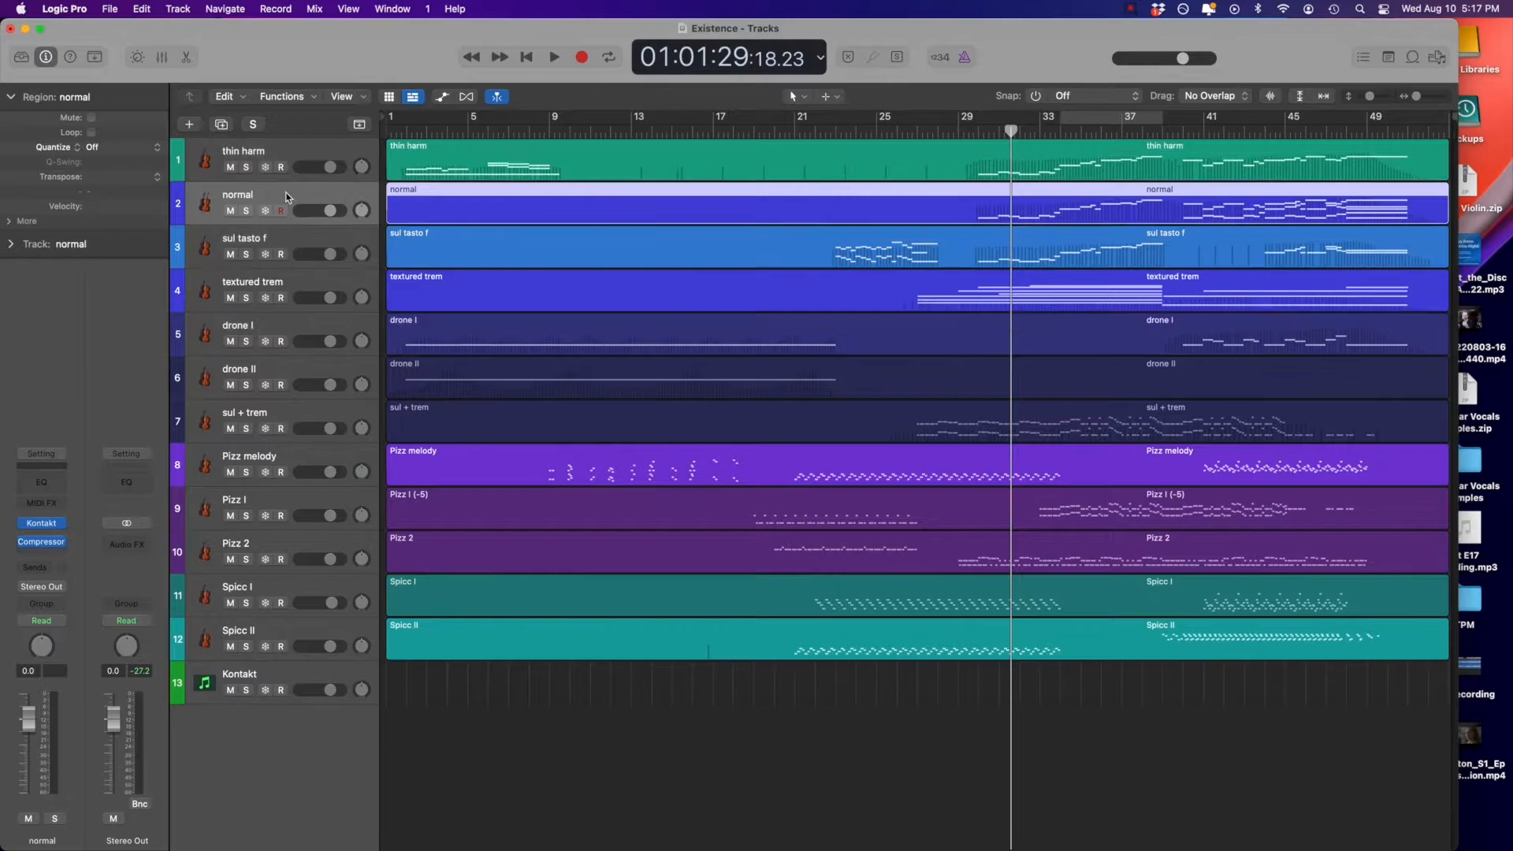
click(245, 211)
drag(1011, 130, 973, 134)
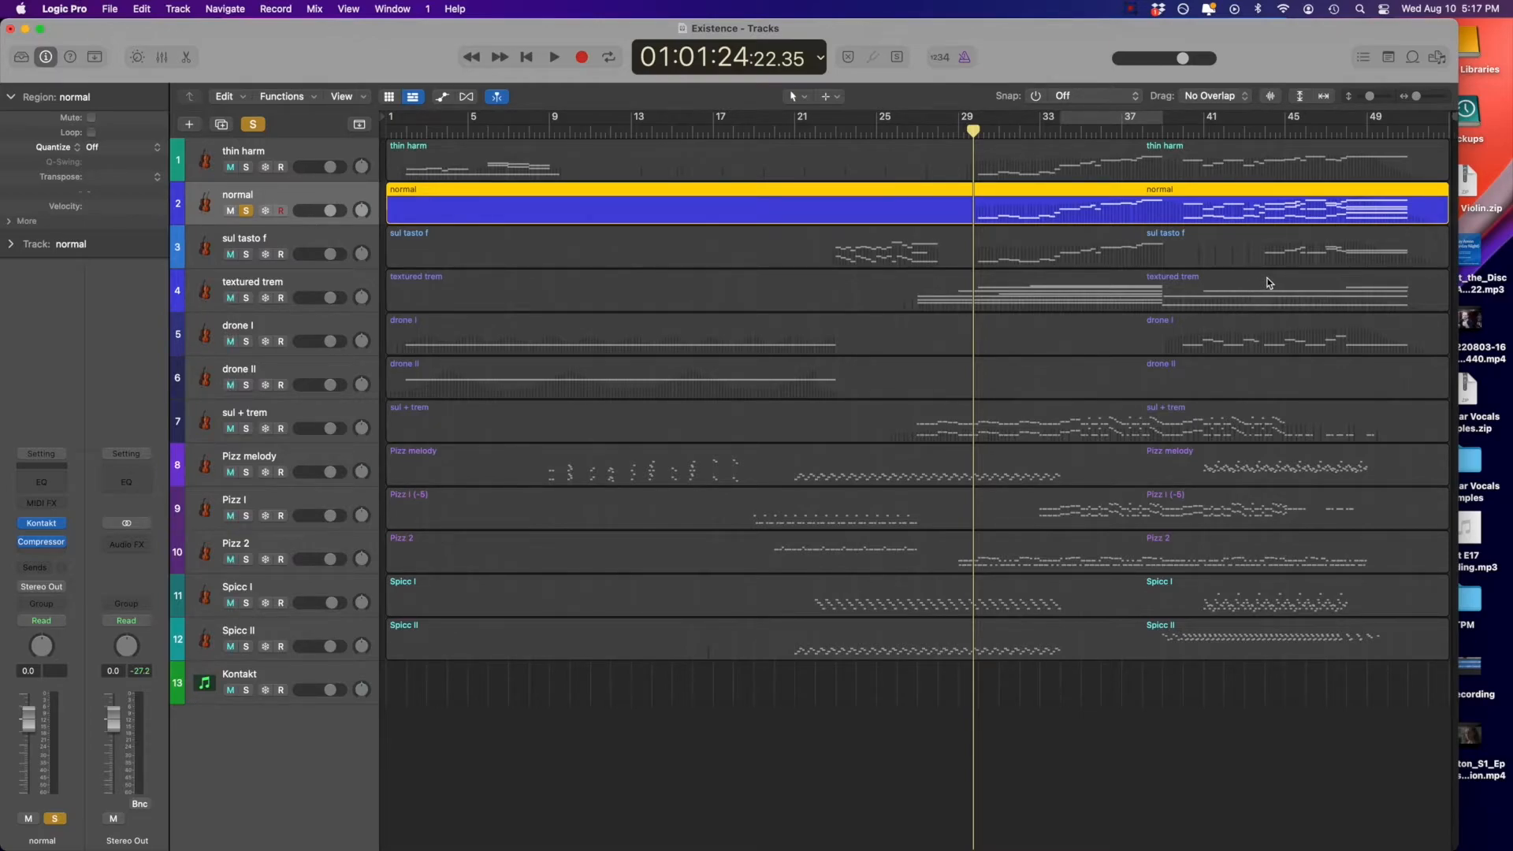
key(space)
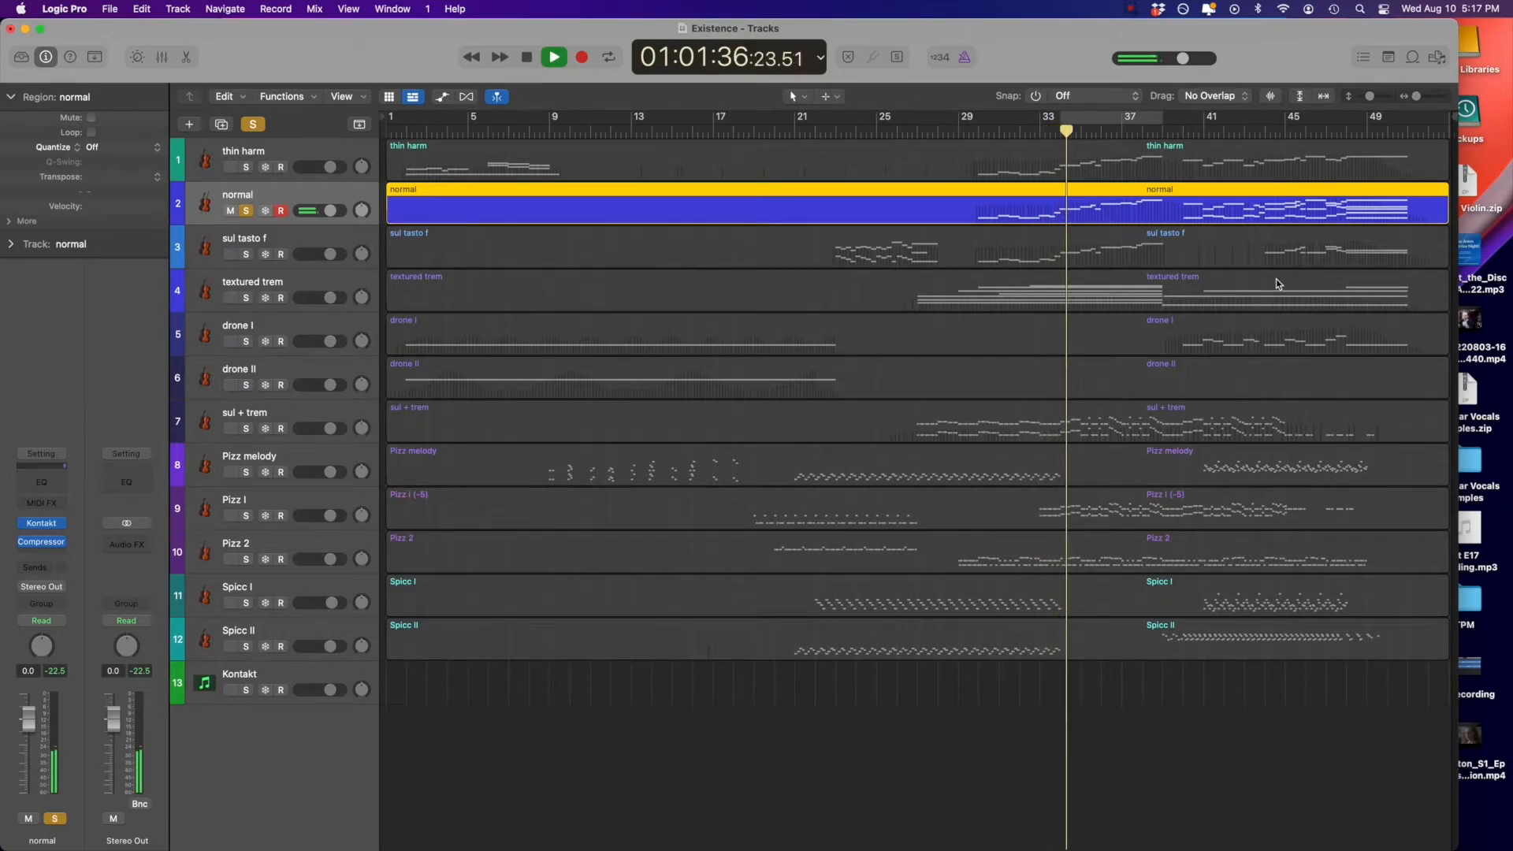
key(space)
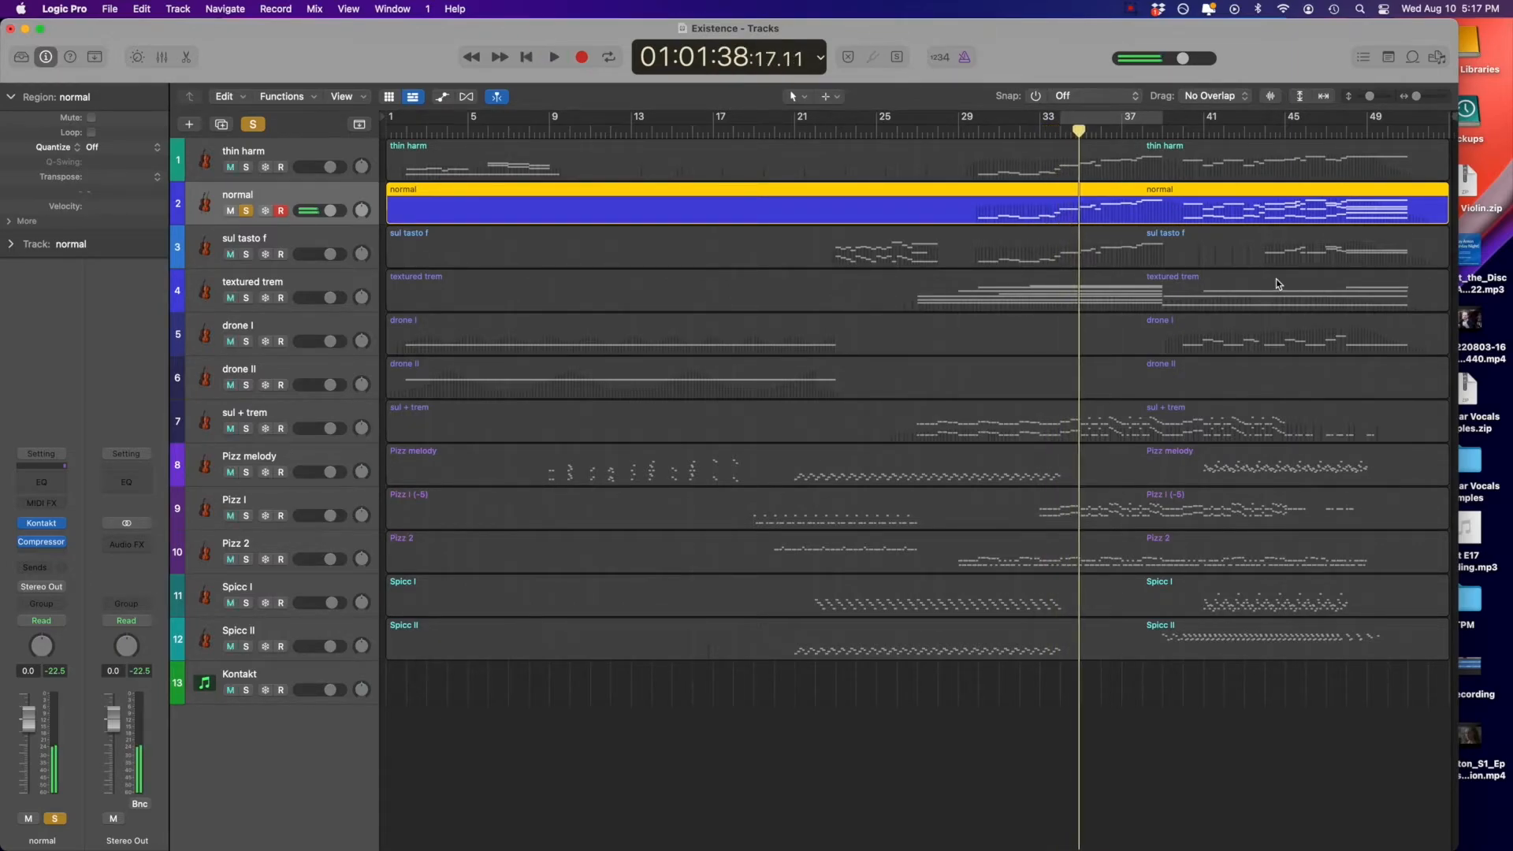
click(247, 211)
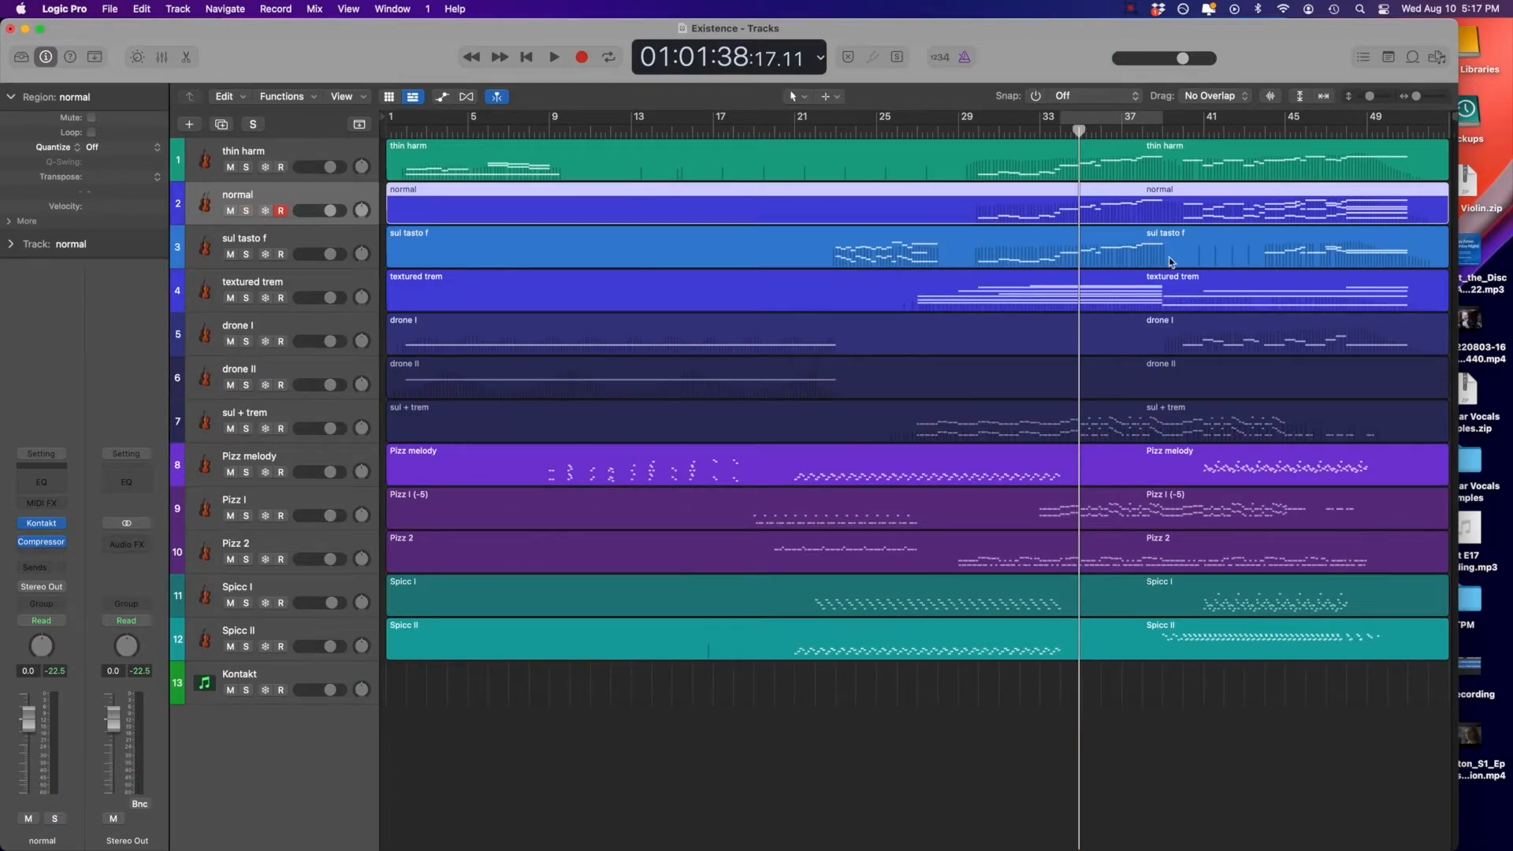
- Examine the A and B articulations in the sul tasto f track's Kontakt instrument, move the playhead to about bar 31, and close the instrument
click(302, 244)
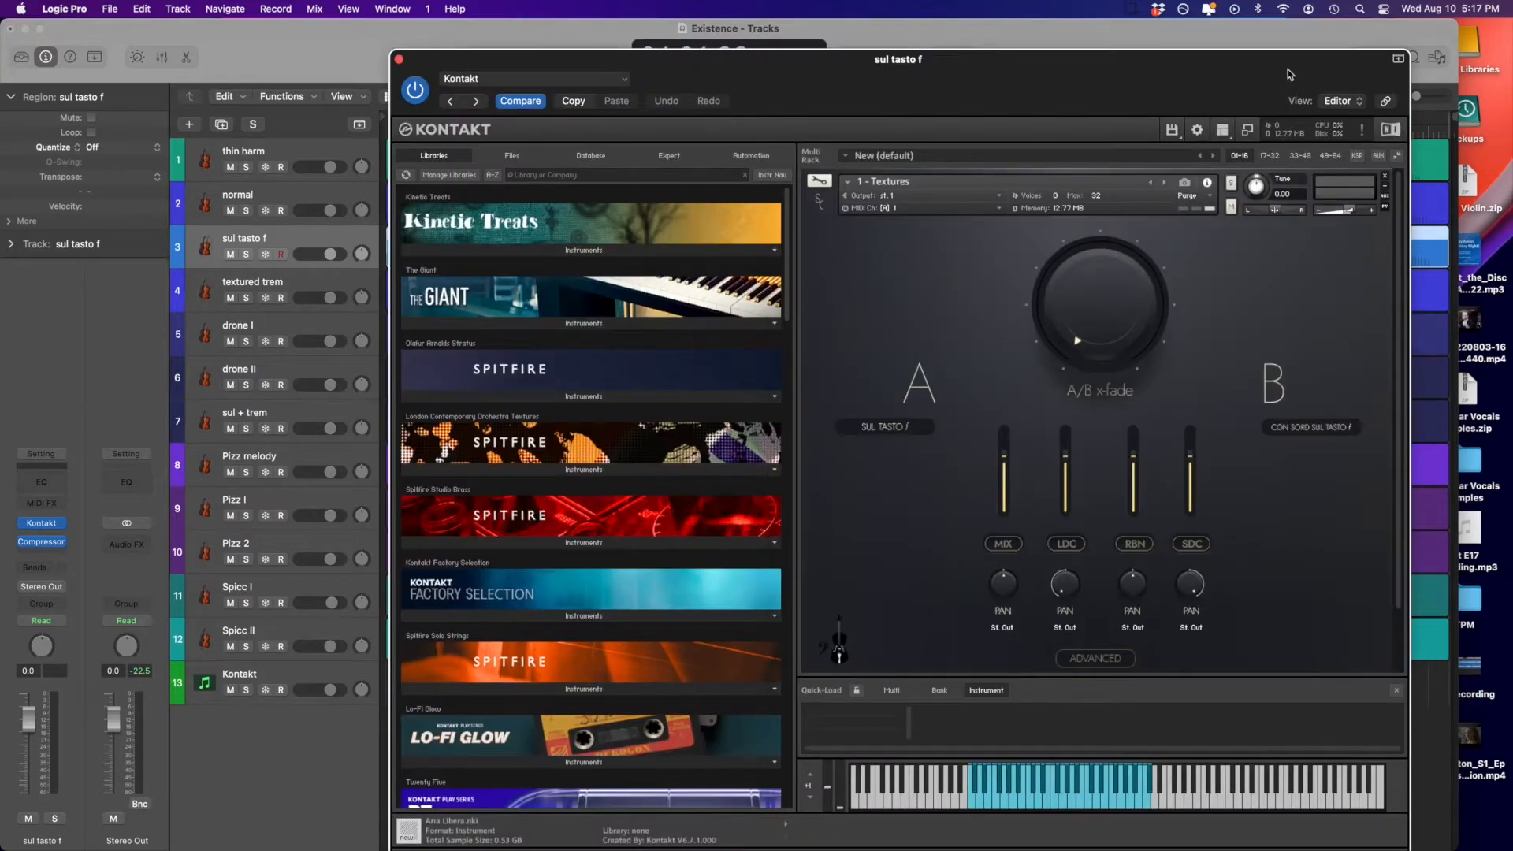
drag(1221, 79, 643, 64)
drag(1078, 133, 1003, 136)
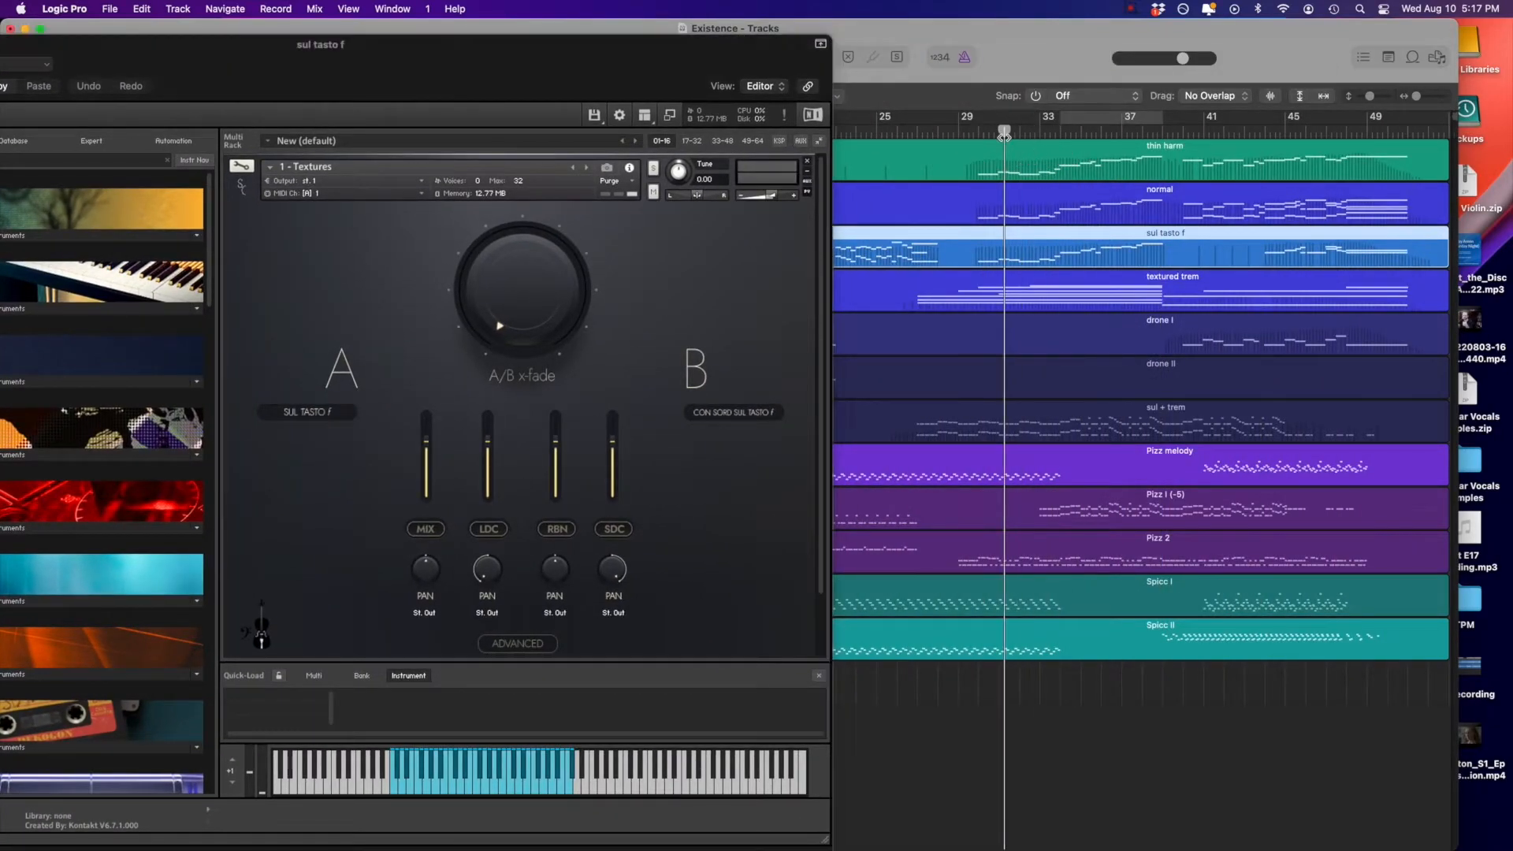
drag(589, 66, 988, 80)
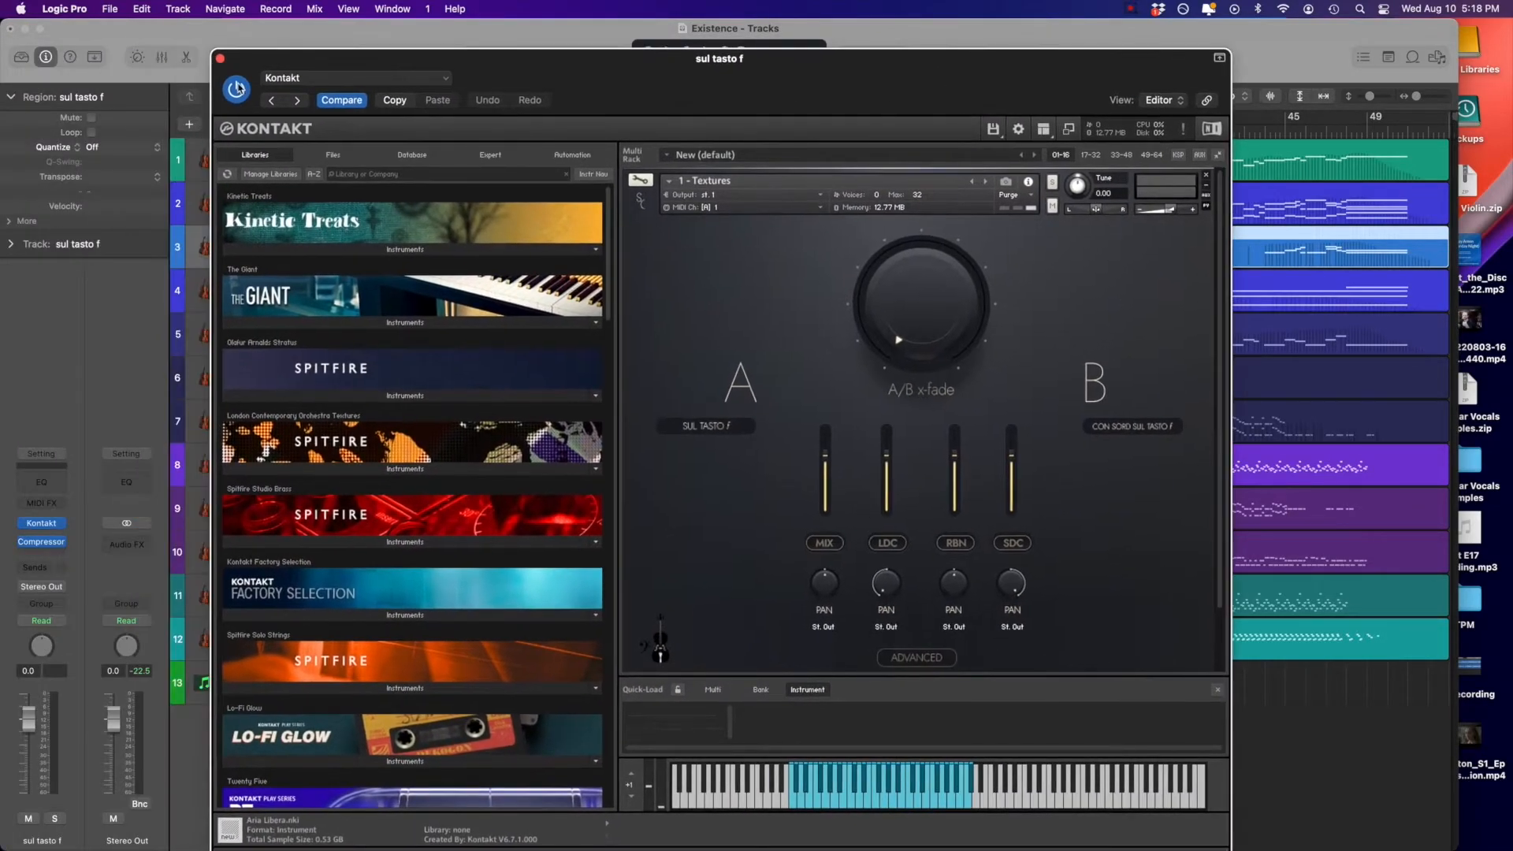
click(222, 59)
- Solo the thin harm track from about bar 29 and open its Kontakt instrument beside the arrangement
click(1070, 179)
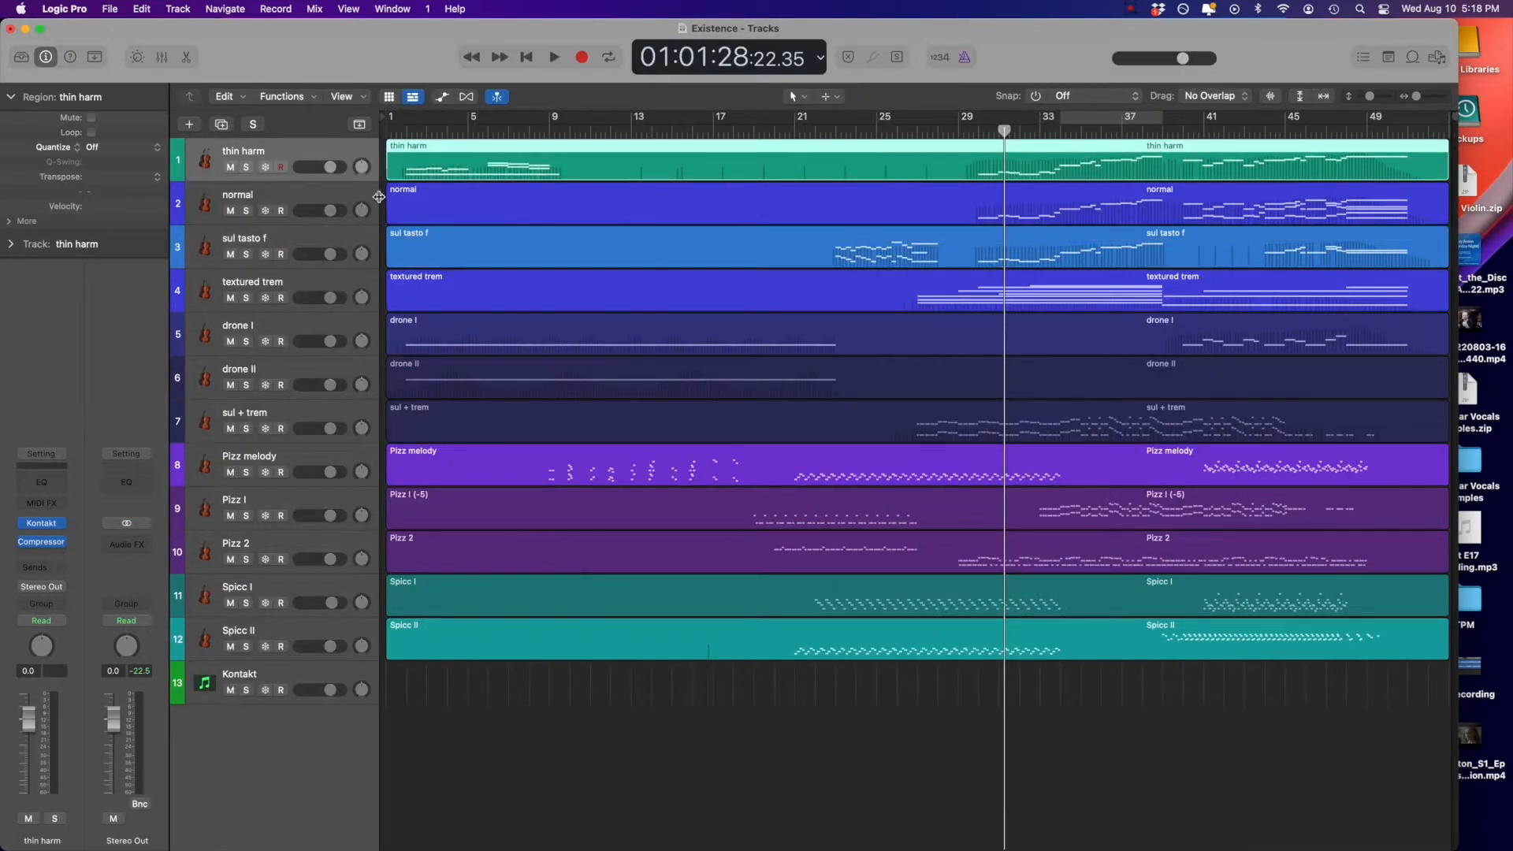
click(246, 167)
drag(1003, 131, 973, 135)
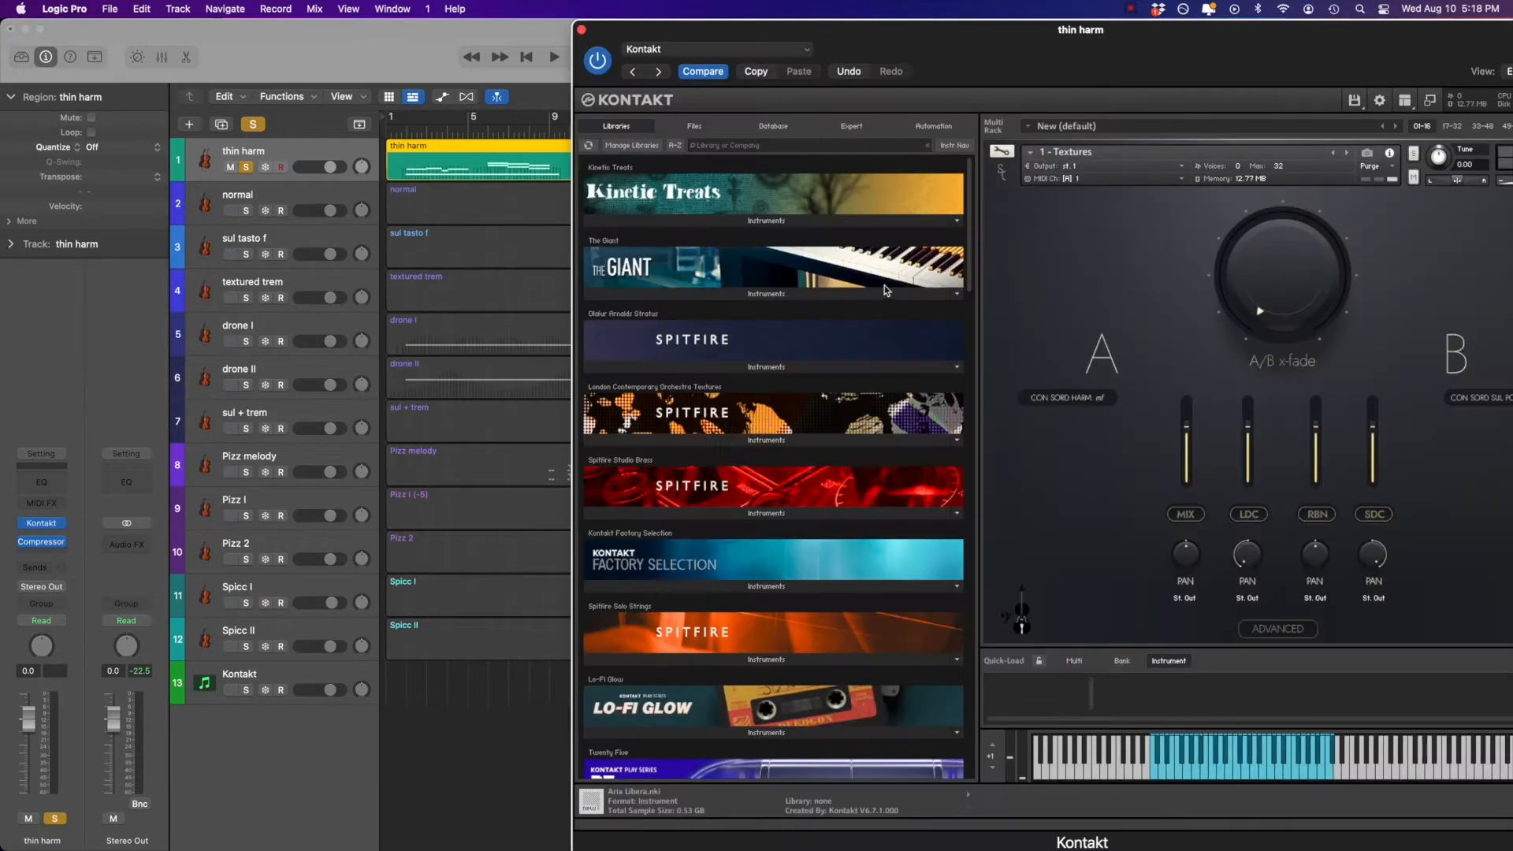
drag(1262, 50, 436, 24)
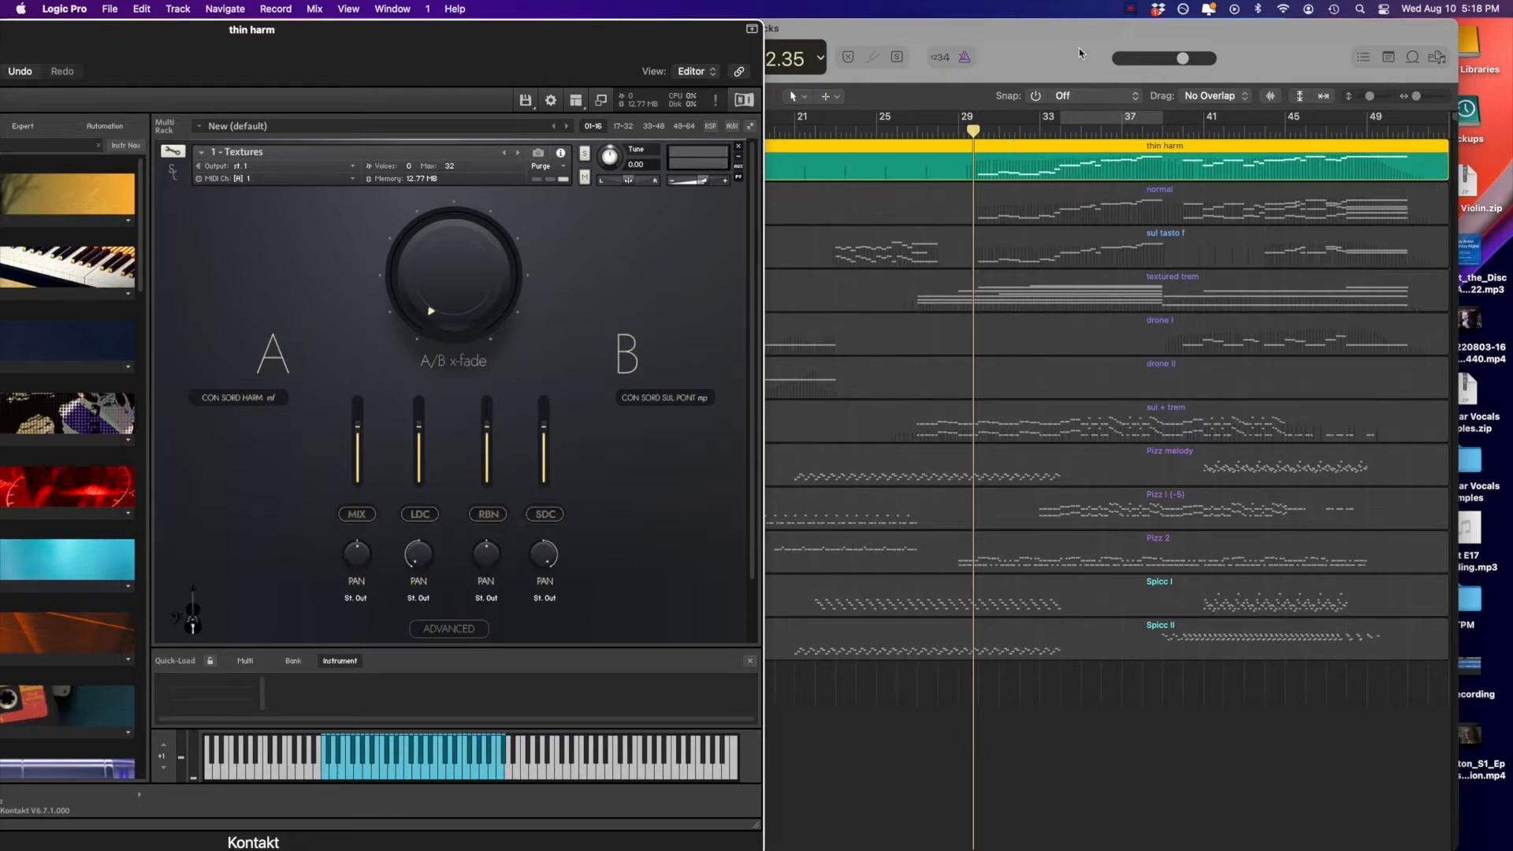
- Audition the thin harm track through the end of its notes, close its Kontakt instrument, and unsolo the track
key(space)
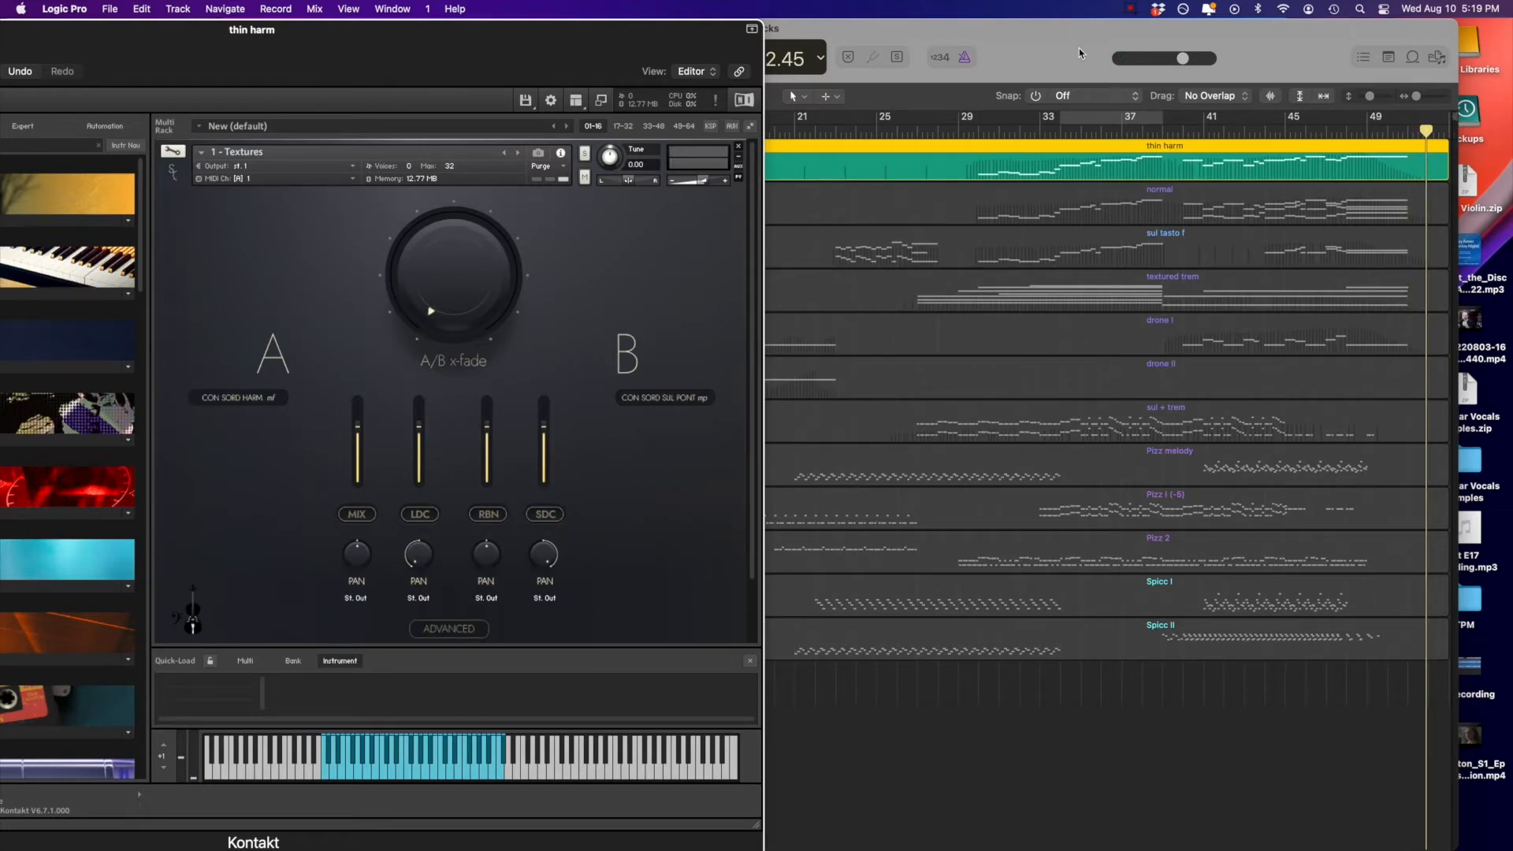
drag(58, 51, 725, 51)
click(420, 30)
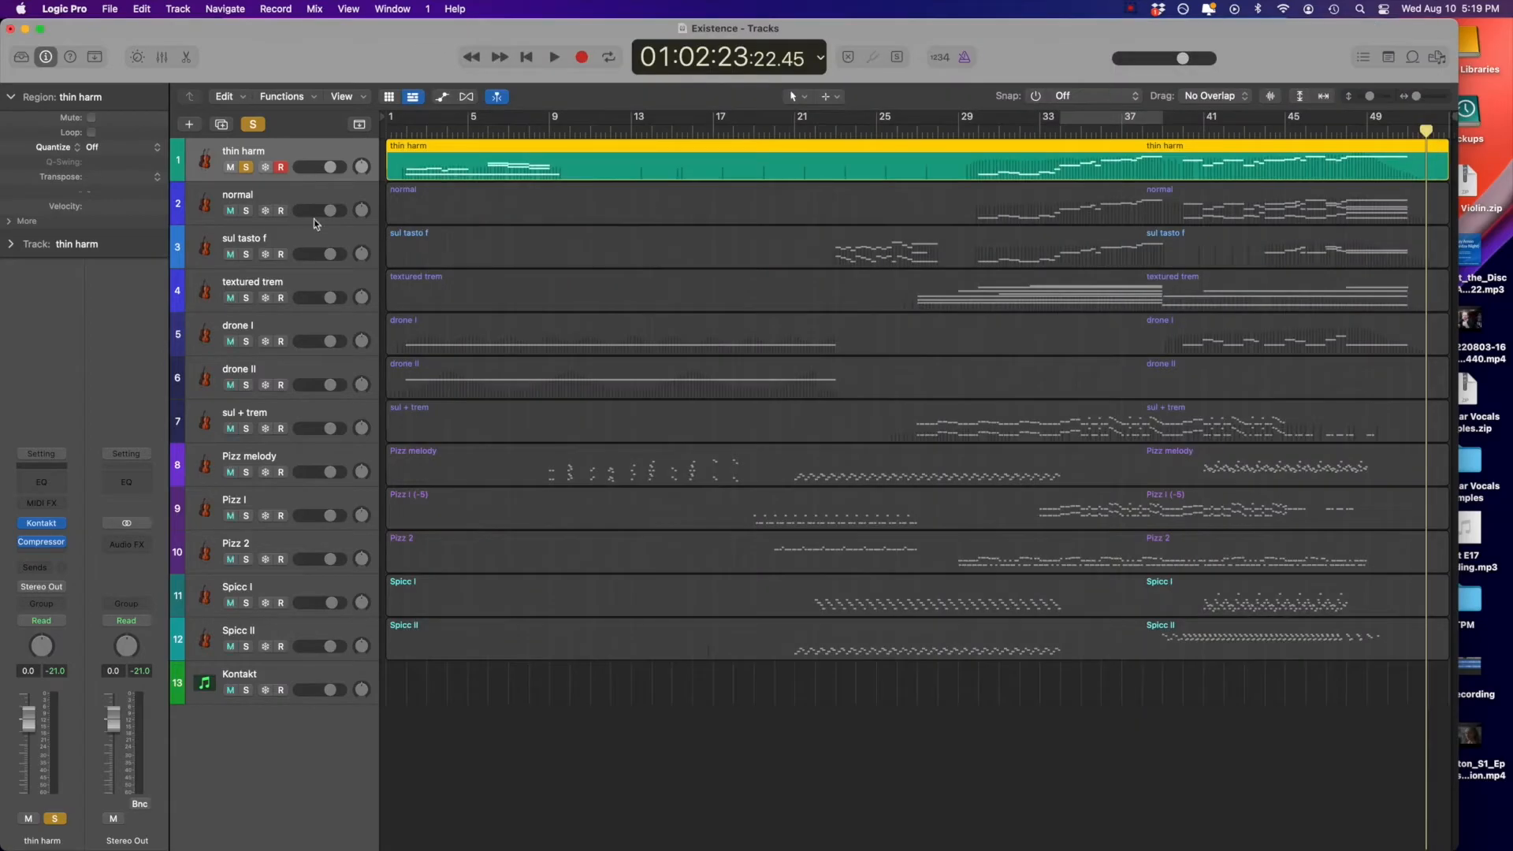
click(246, 168)
- Open the sul tasto f track's Kontakt instrument with the playhead at about bar 47, keeping the track's header uncovered
click(290, 237)
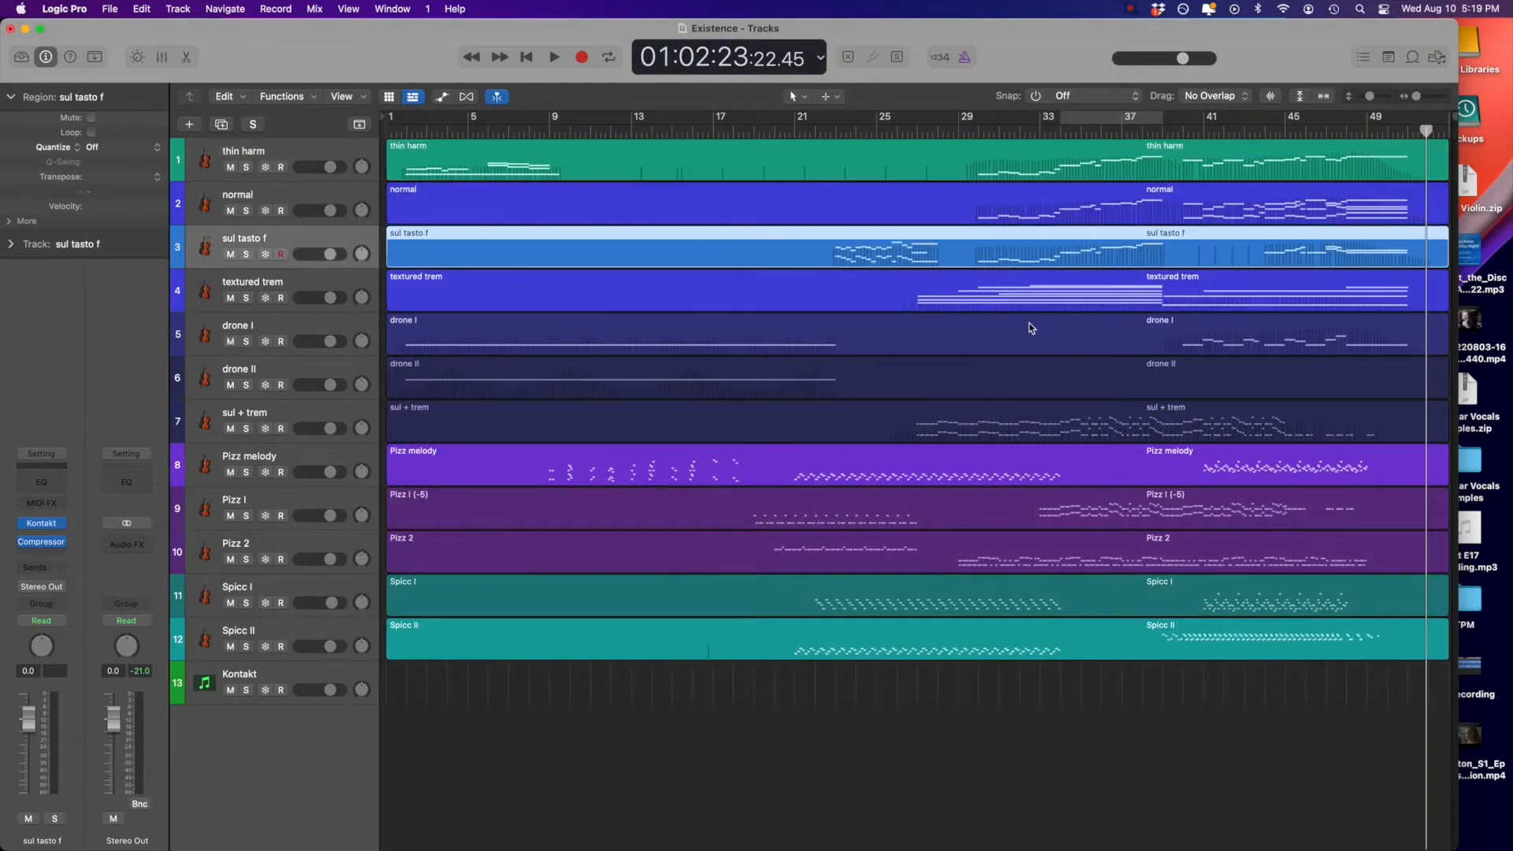
drag(1352, 134, 1341, 133)
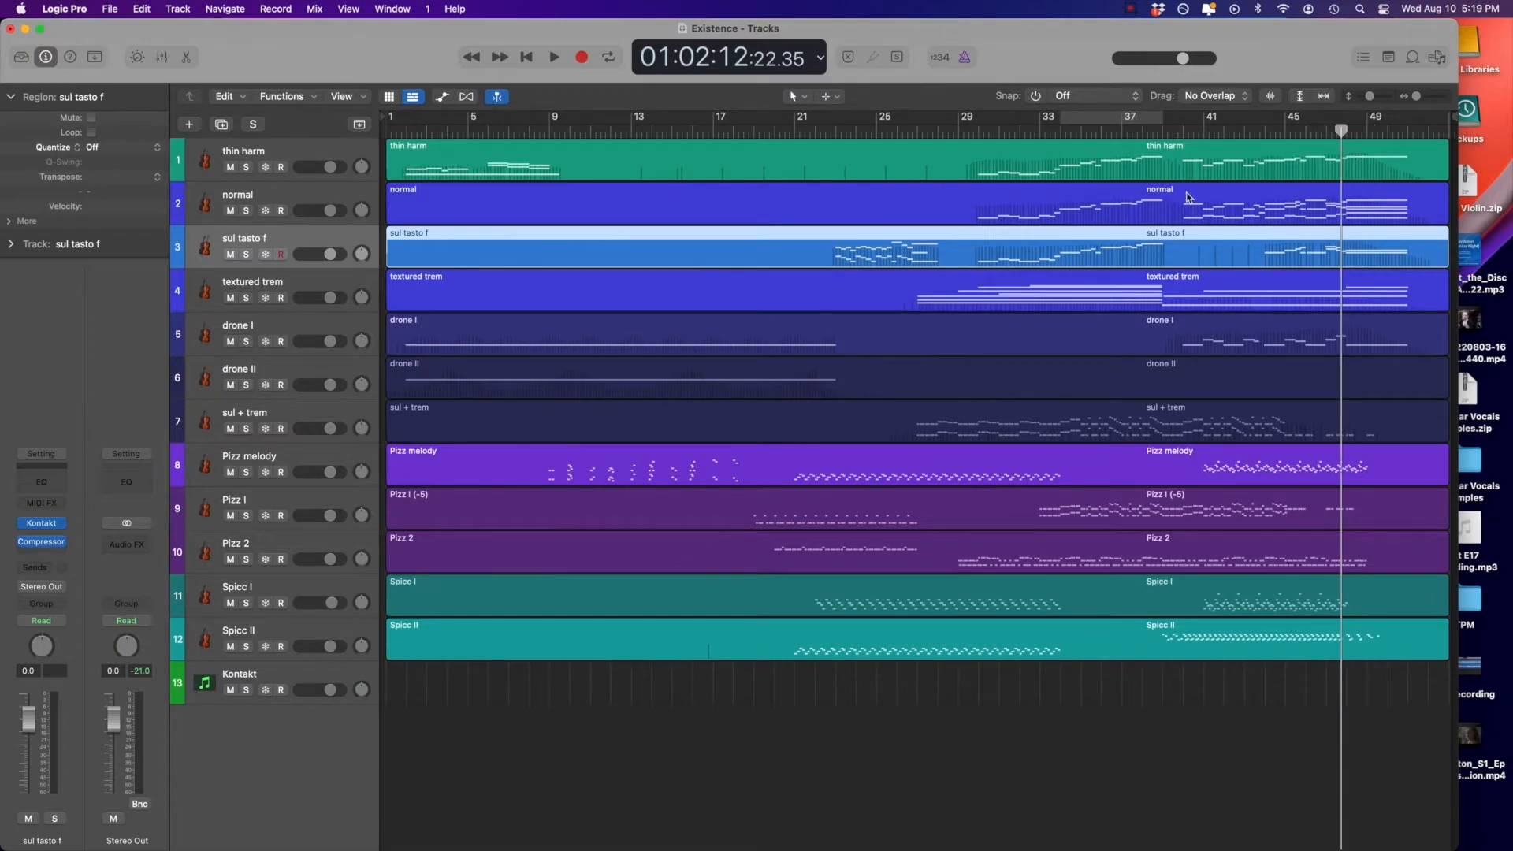
click(44, 525)
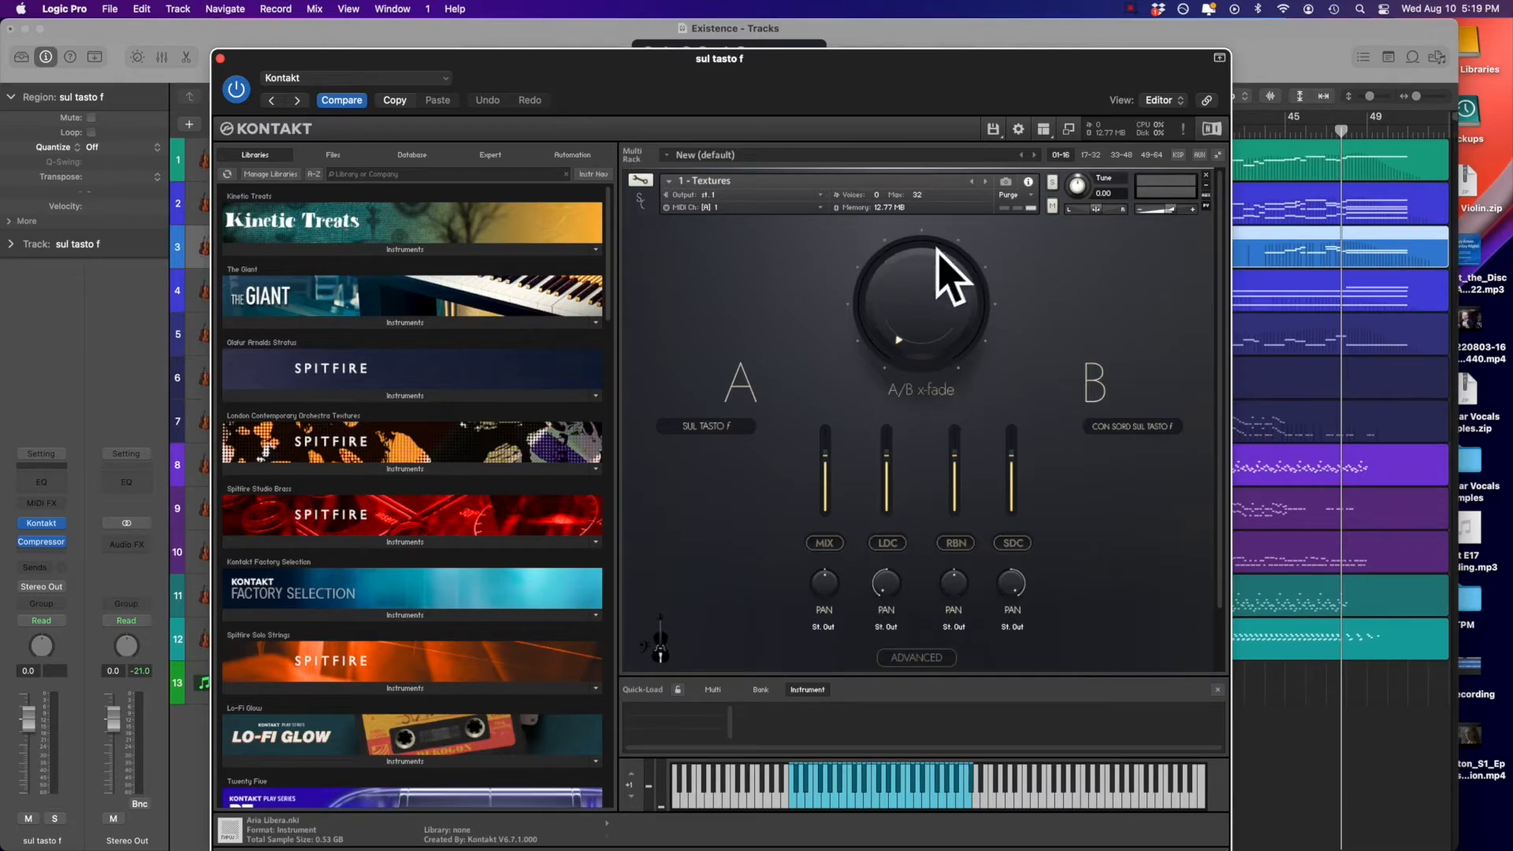
drag(858, 92, 867, 340)
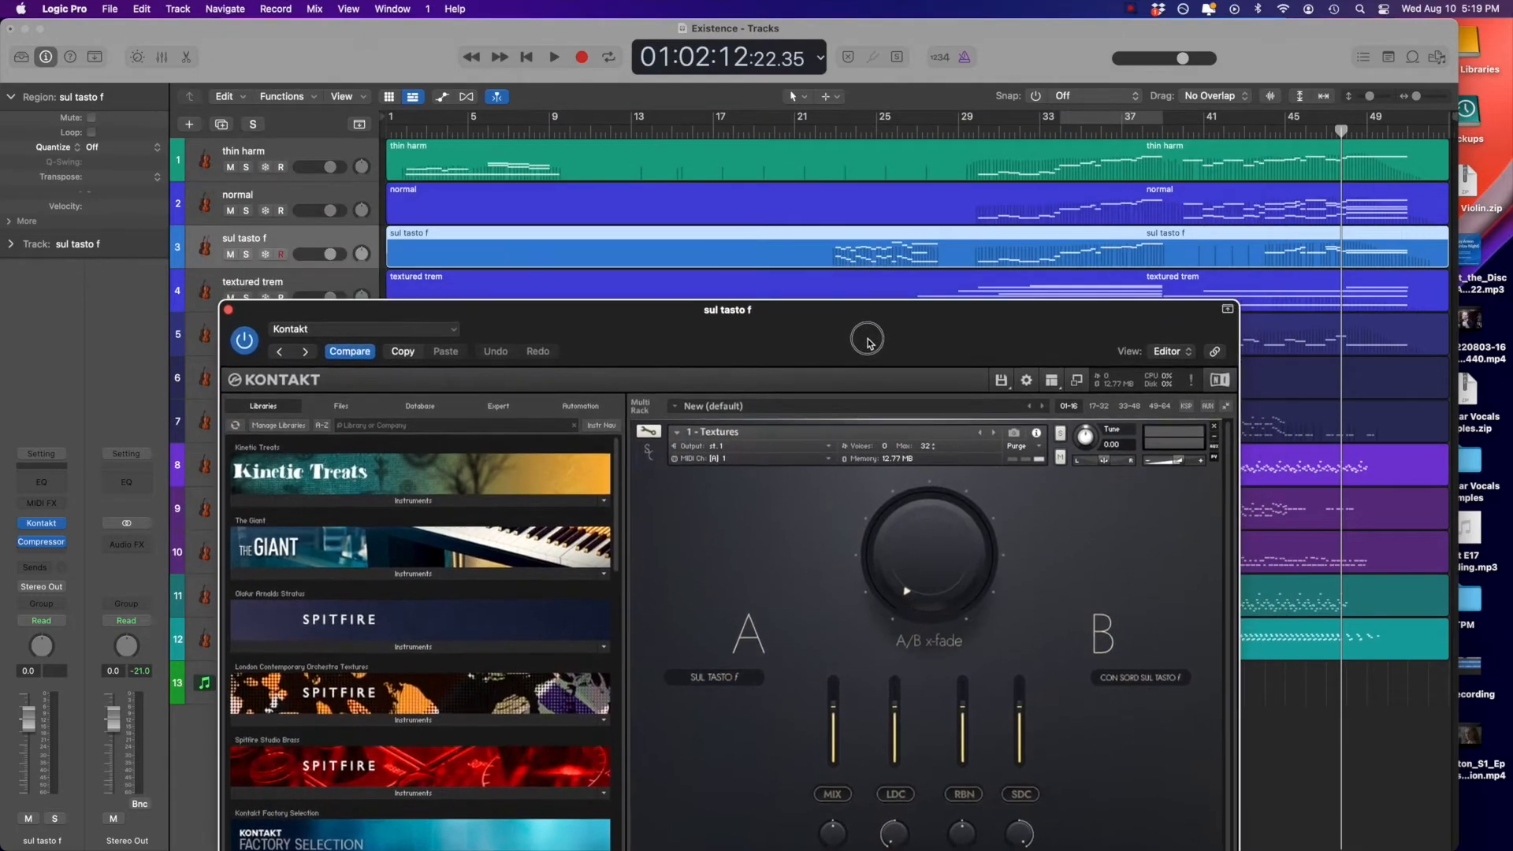
- Solo the sul tasto f track and audition it from about bar 47 with its full Kontakt instrument in view
click(236, 255)
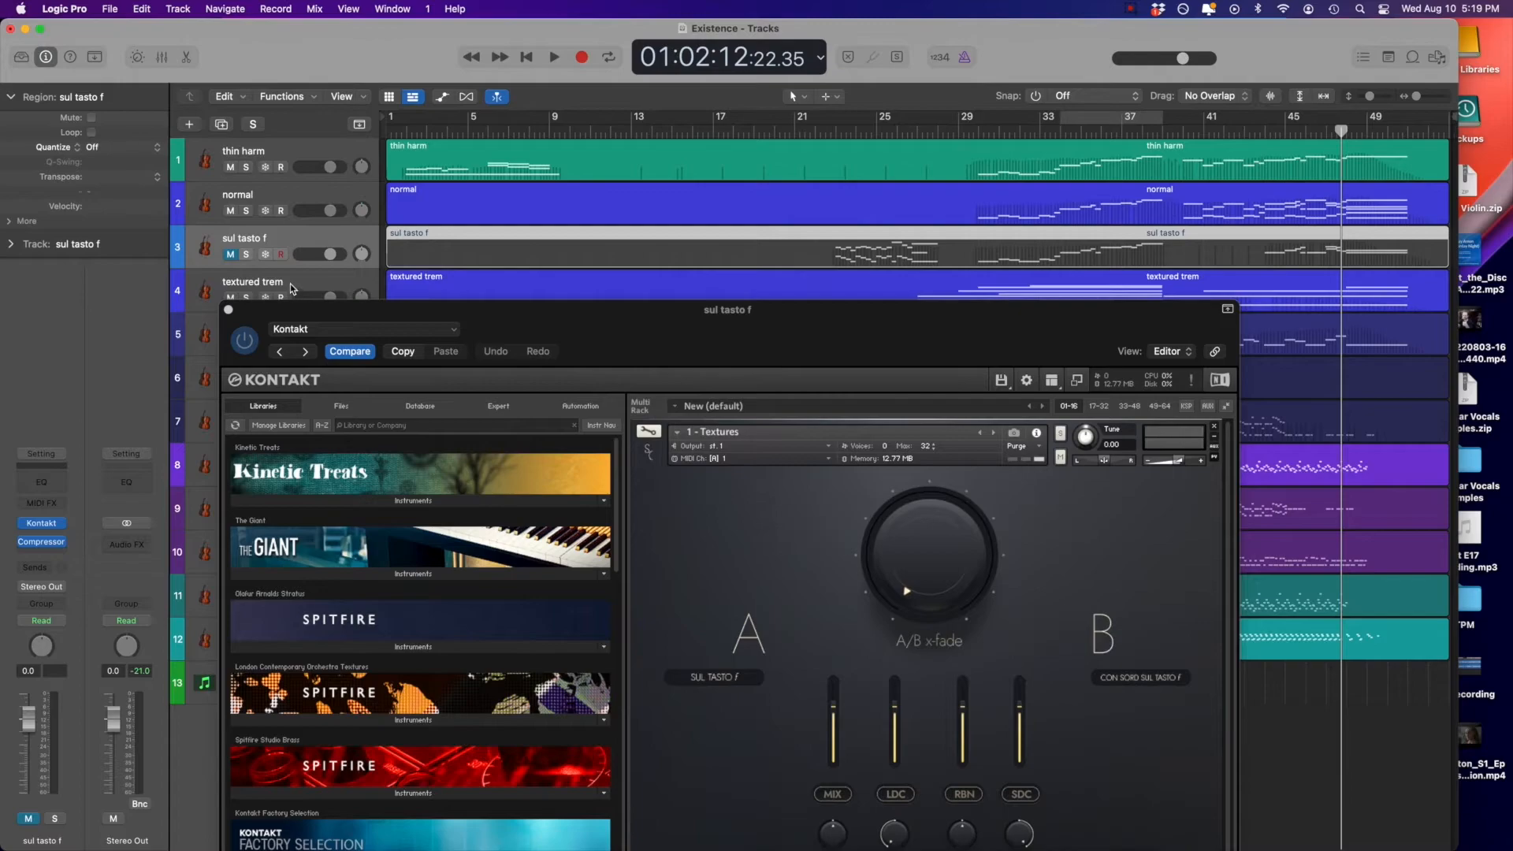
click(230, 254)
click(245, 254)
drag(773, 332, 705, 53)
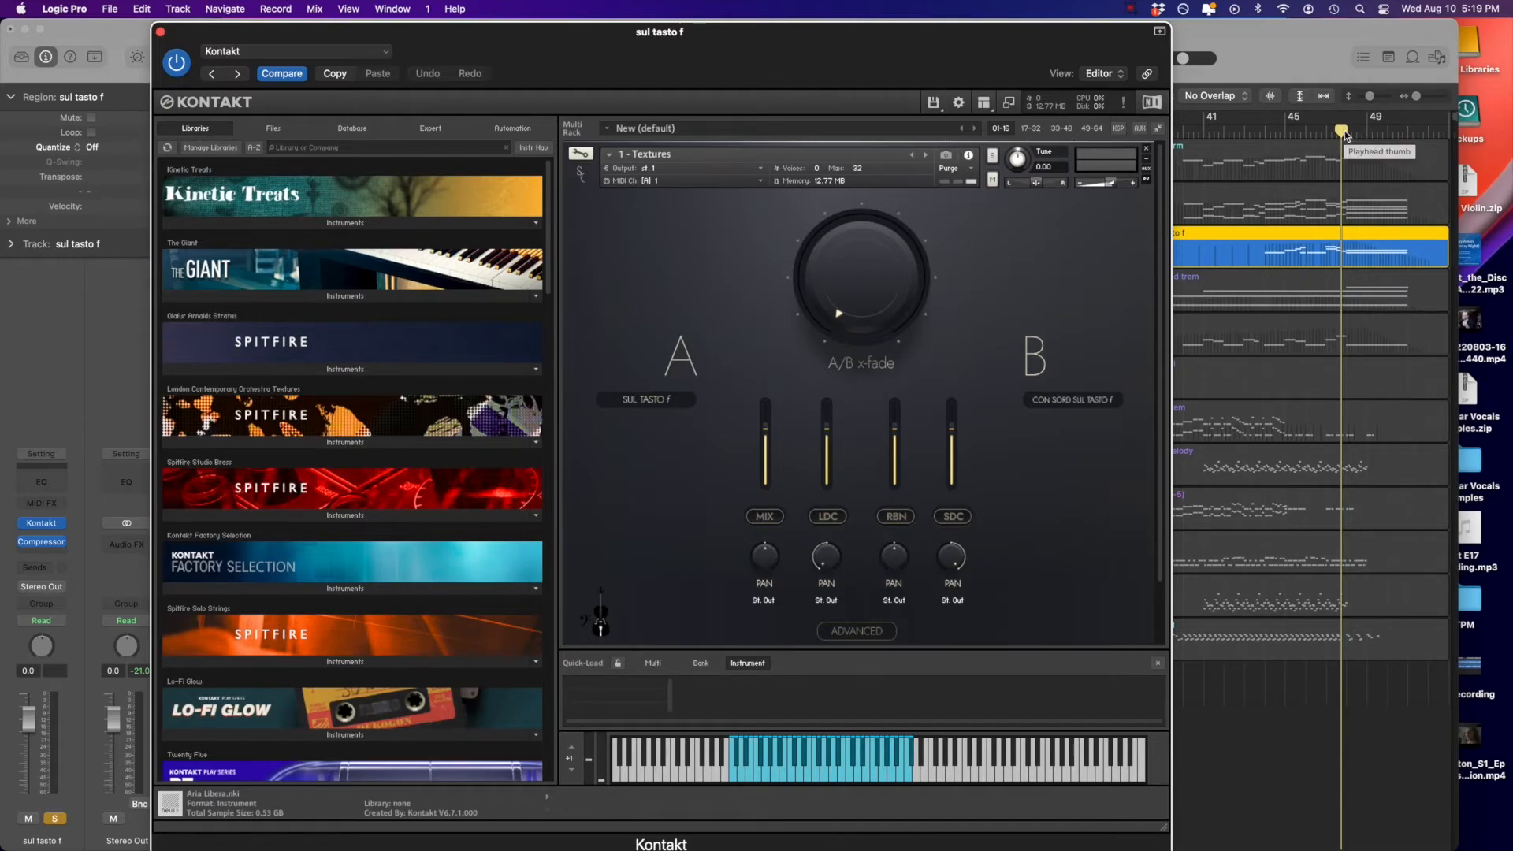
key(space)
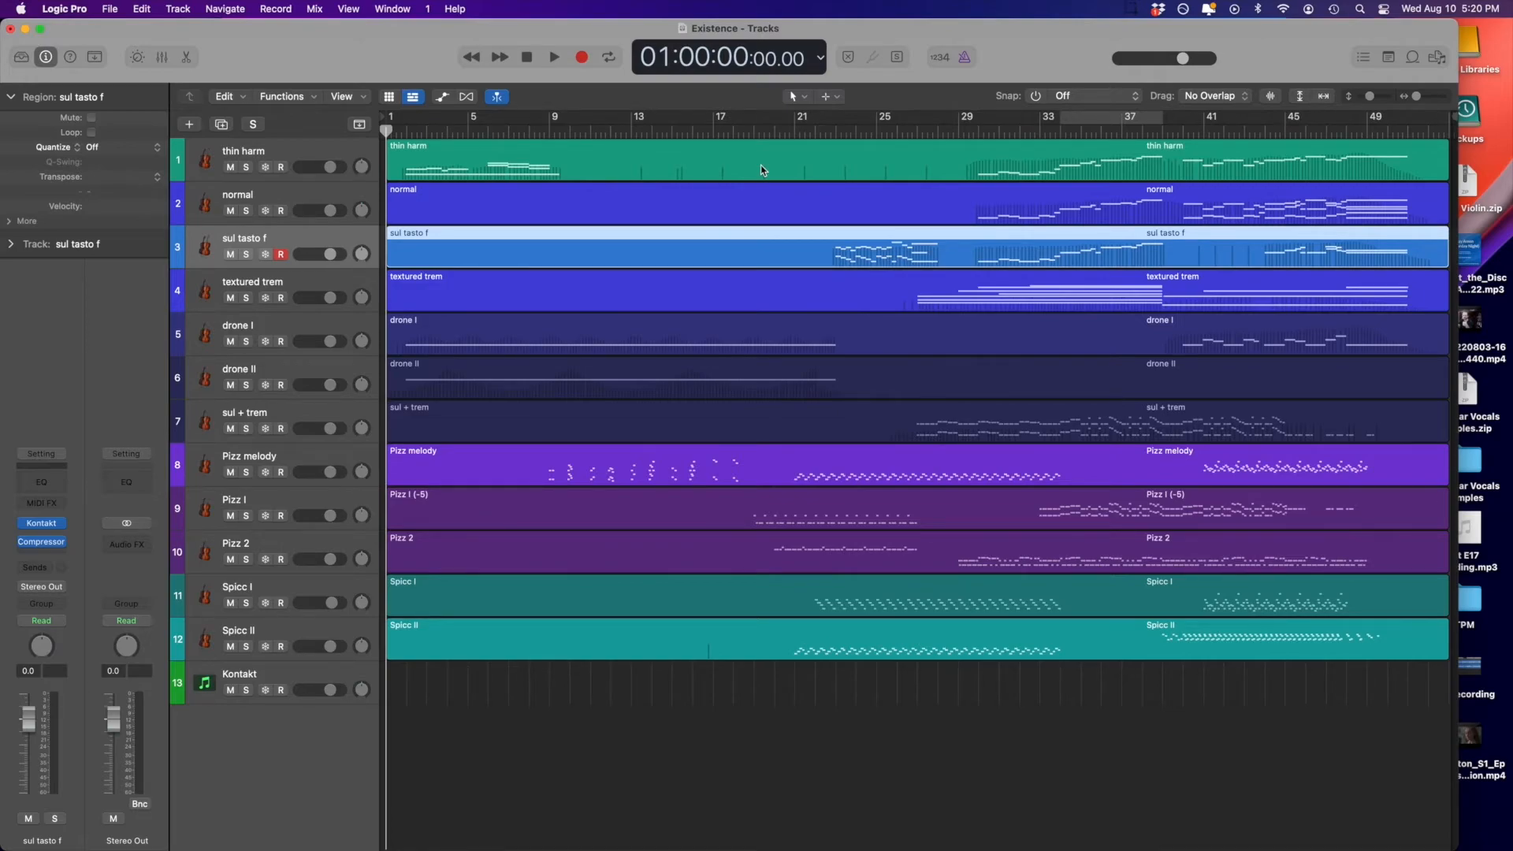
- Play the full arrangement from the beginning with no track soloed
key(space)
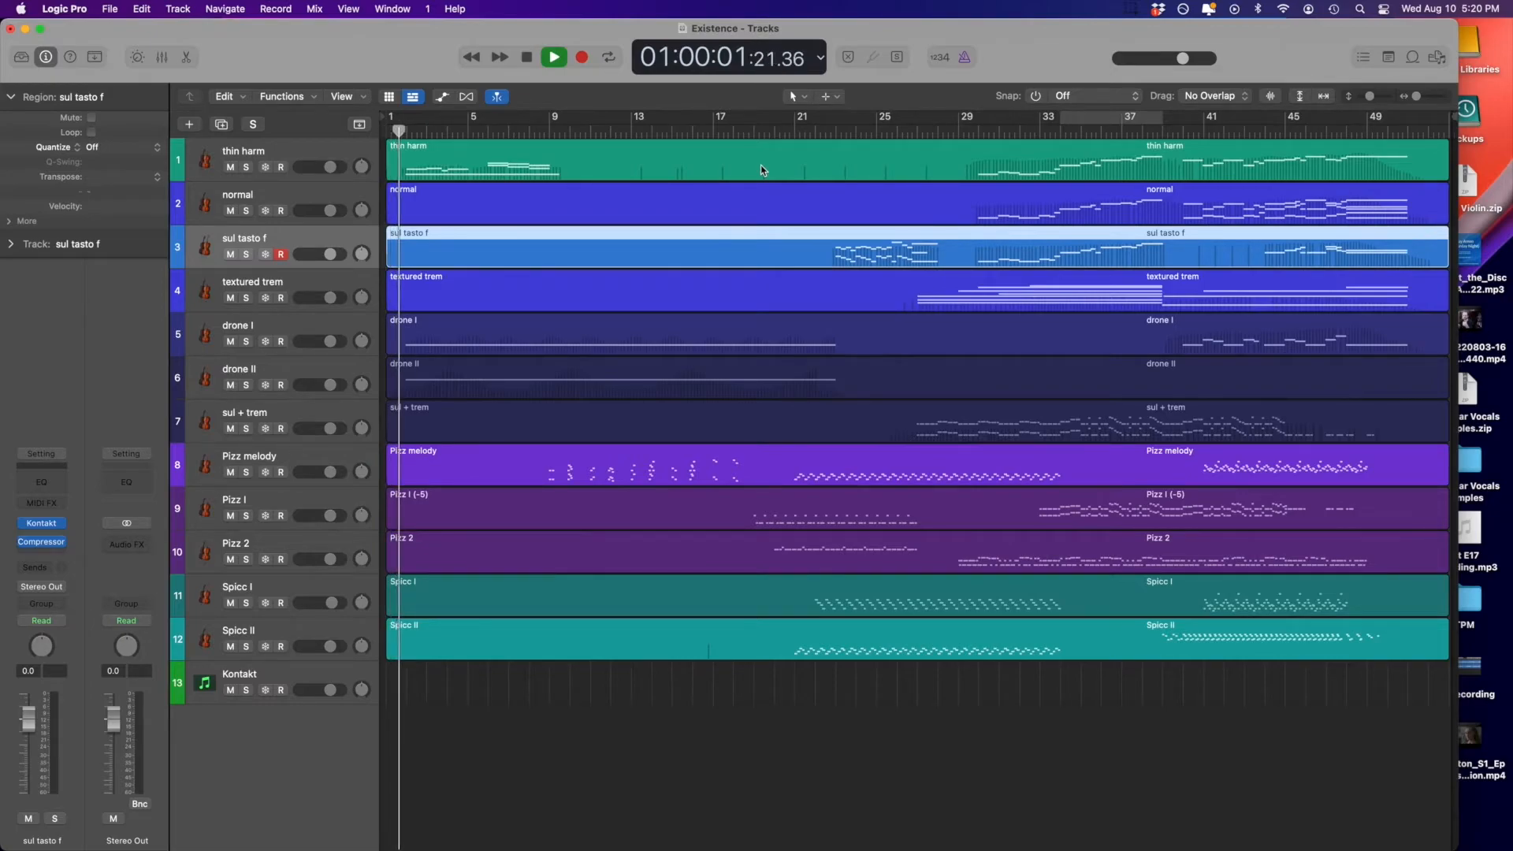